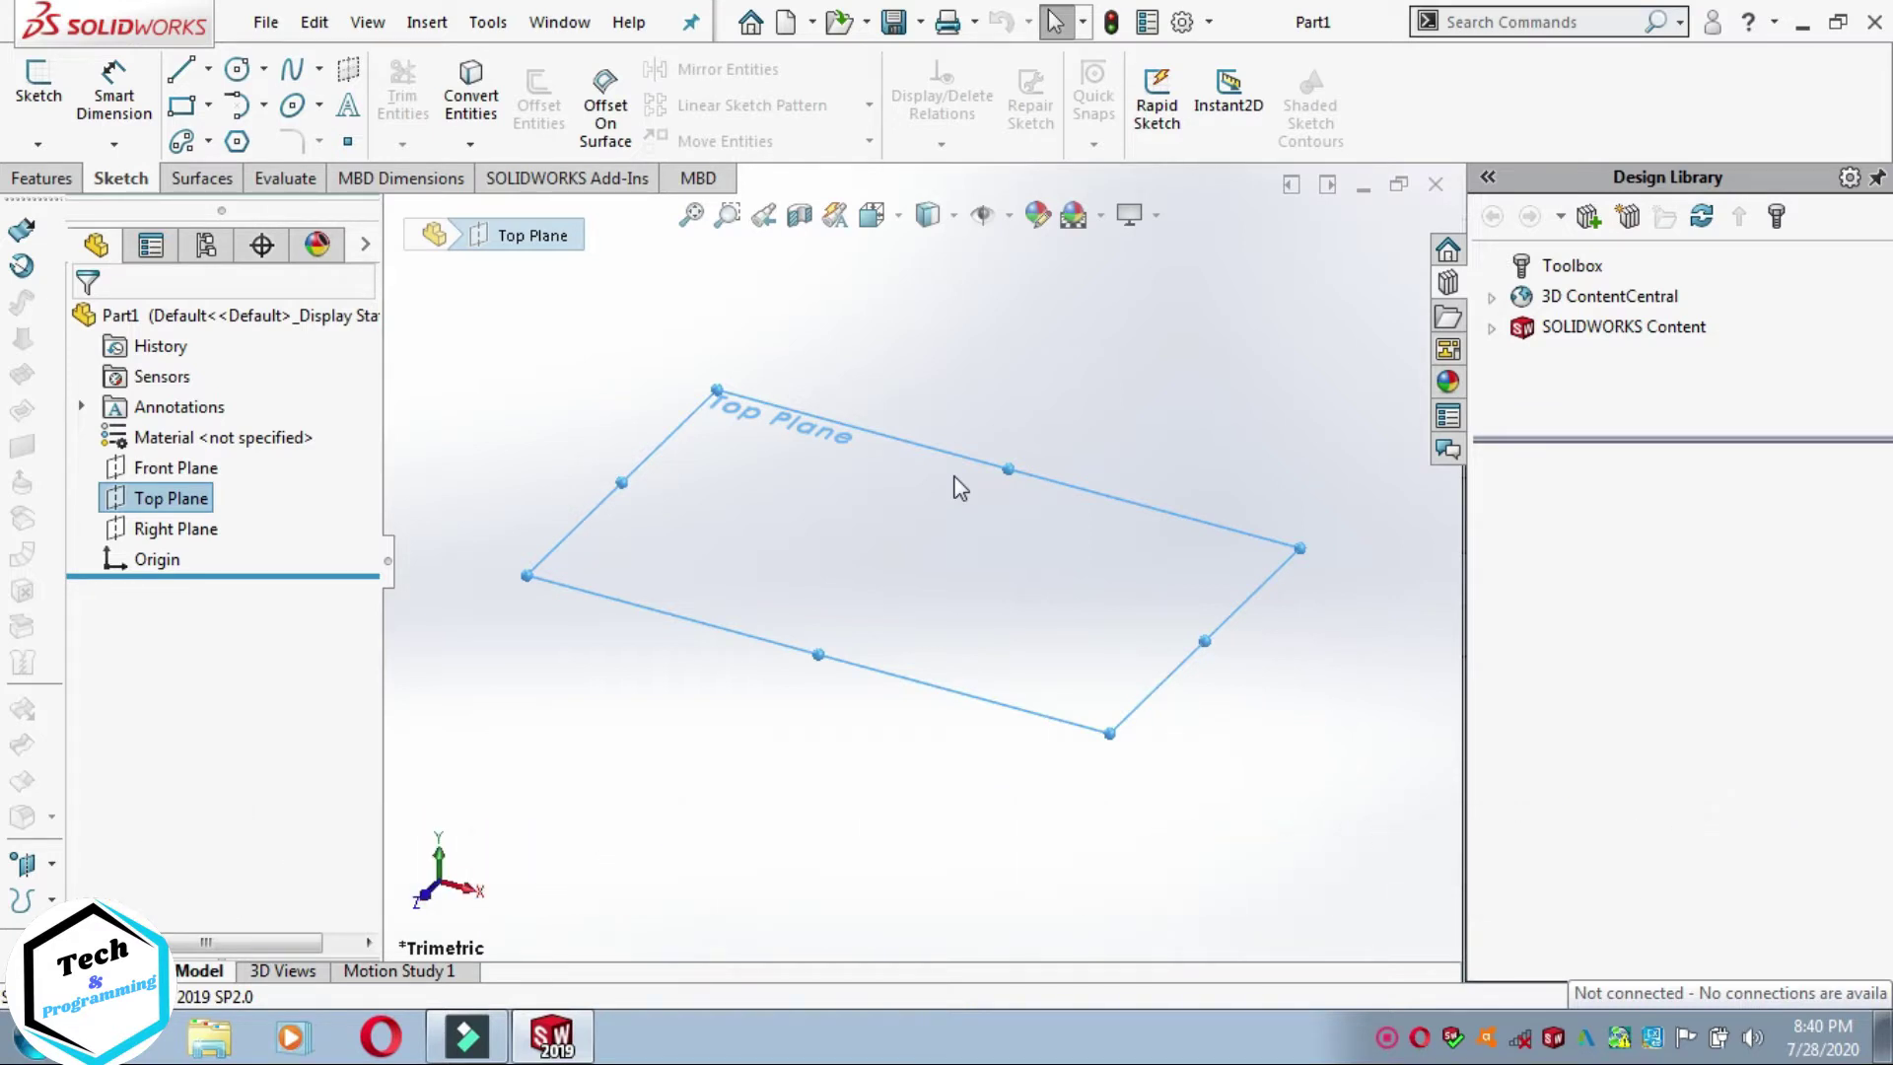
Step: Look straight down at Part3's Top Plane using the Ctrl+5 Top view shortcut
key(ctrl+5)
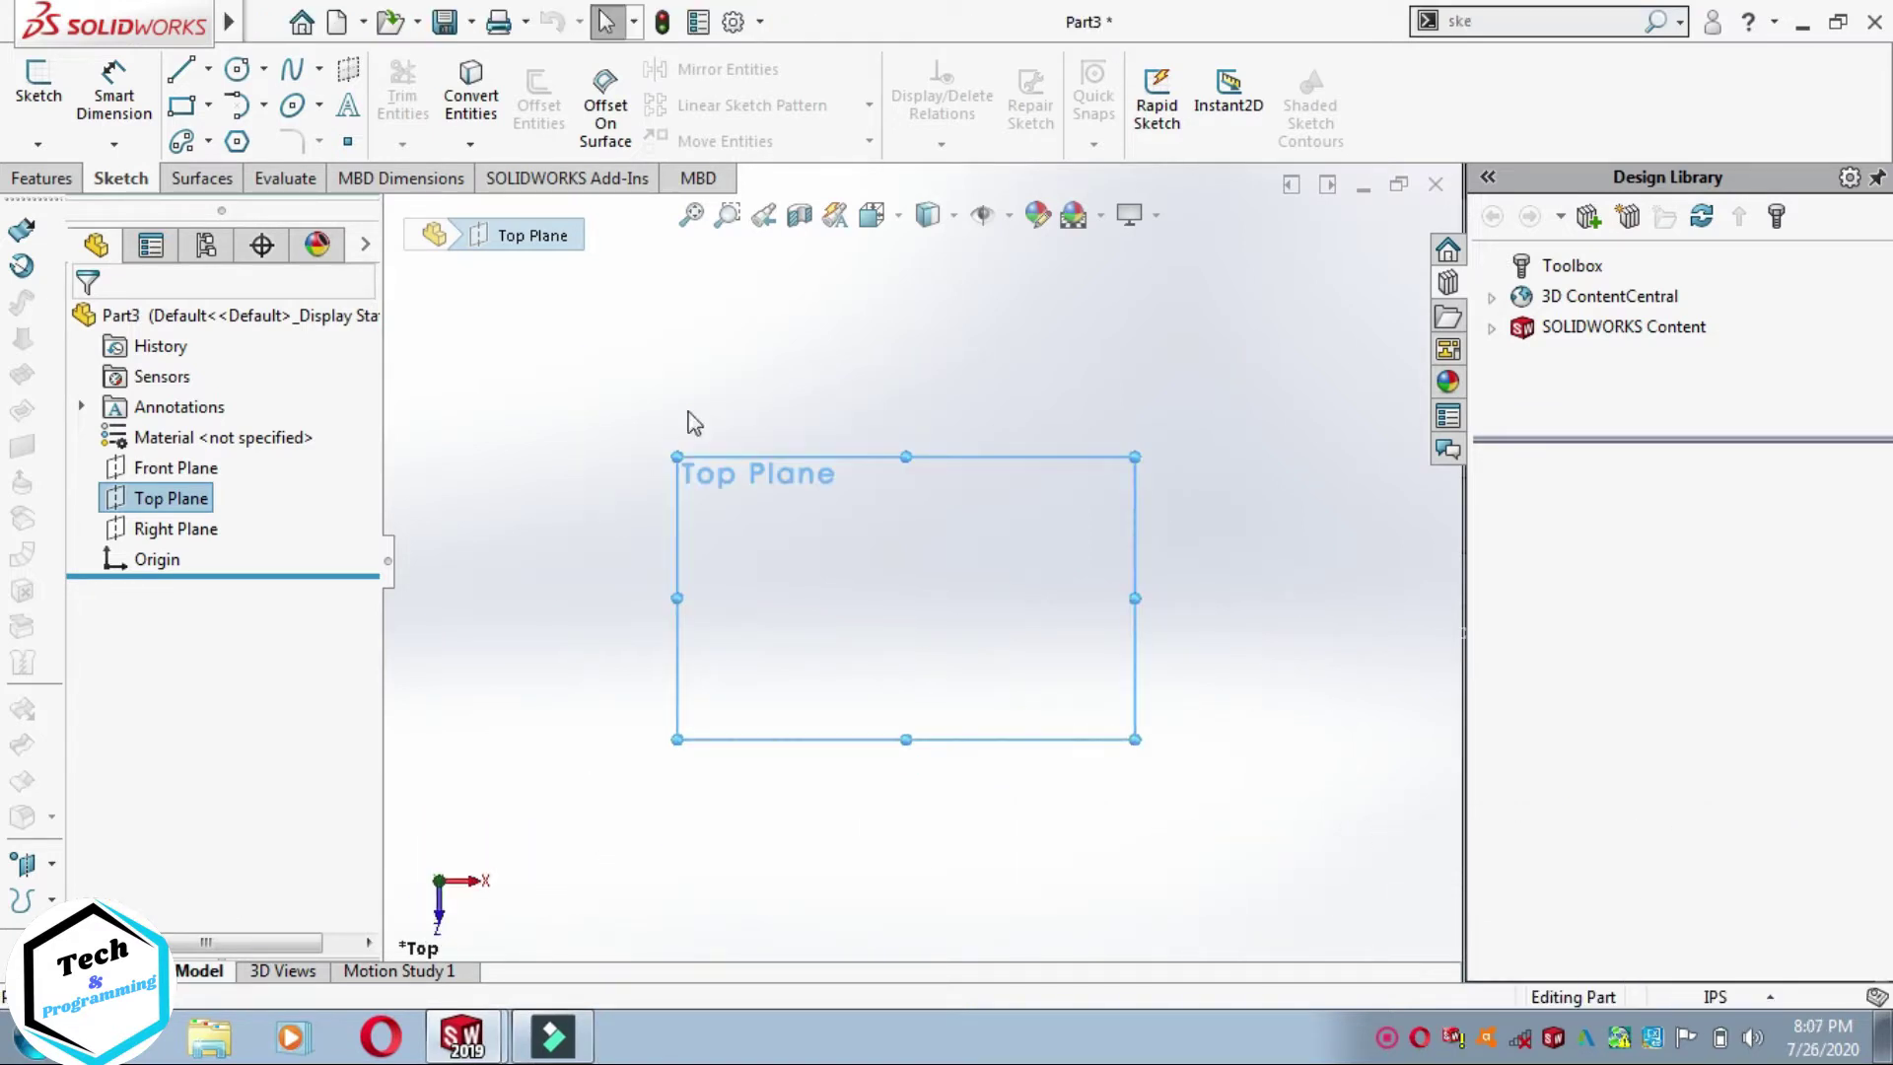
Step: Draw a six-sided polygon centred on the origin on the Top Plane
click(238, 141)
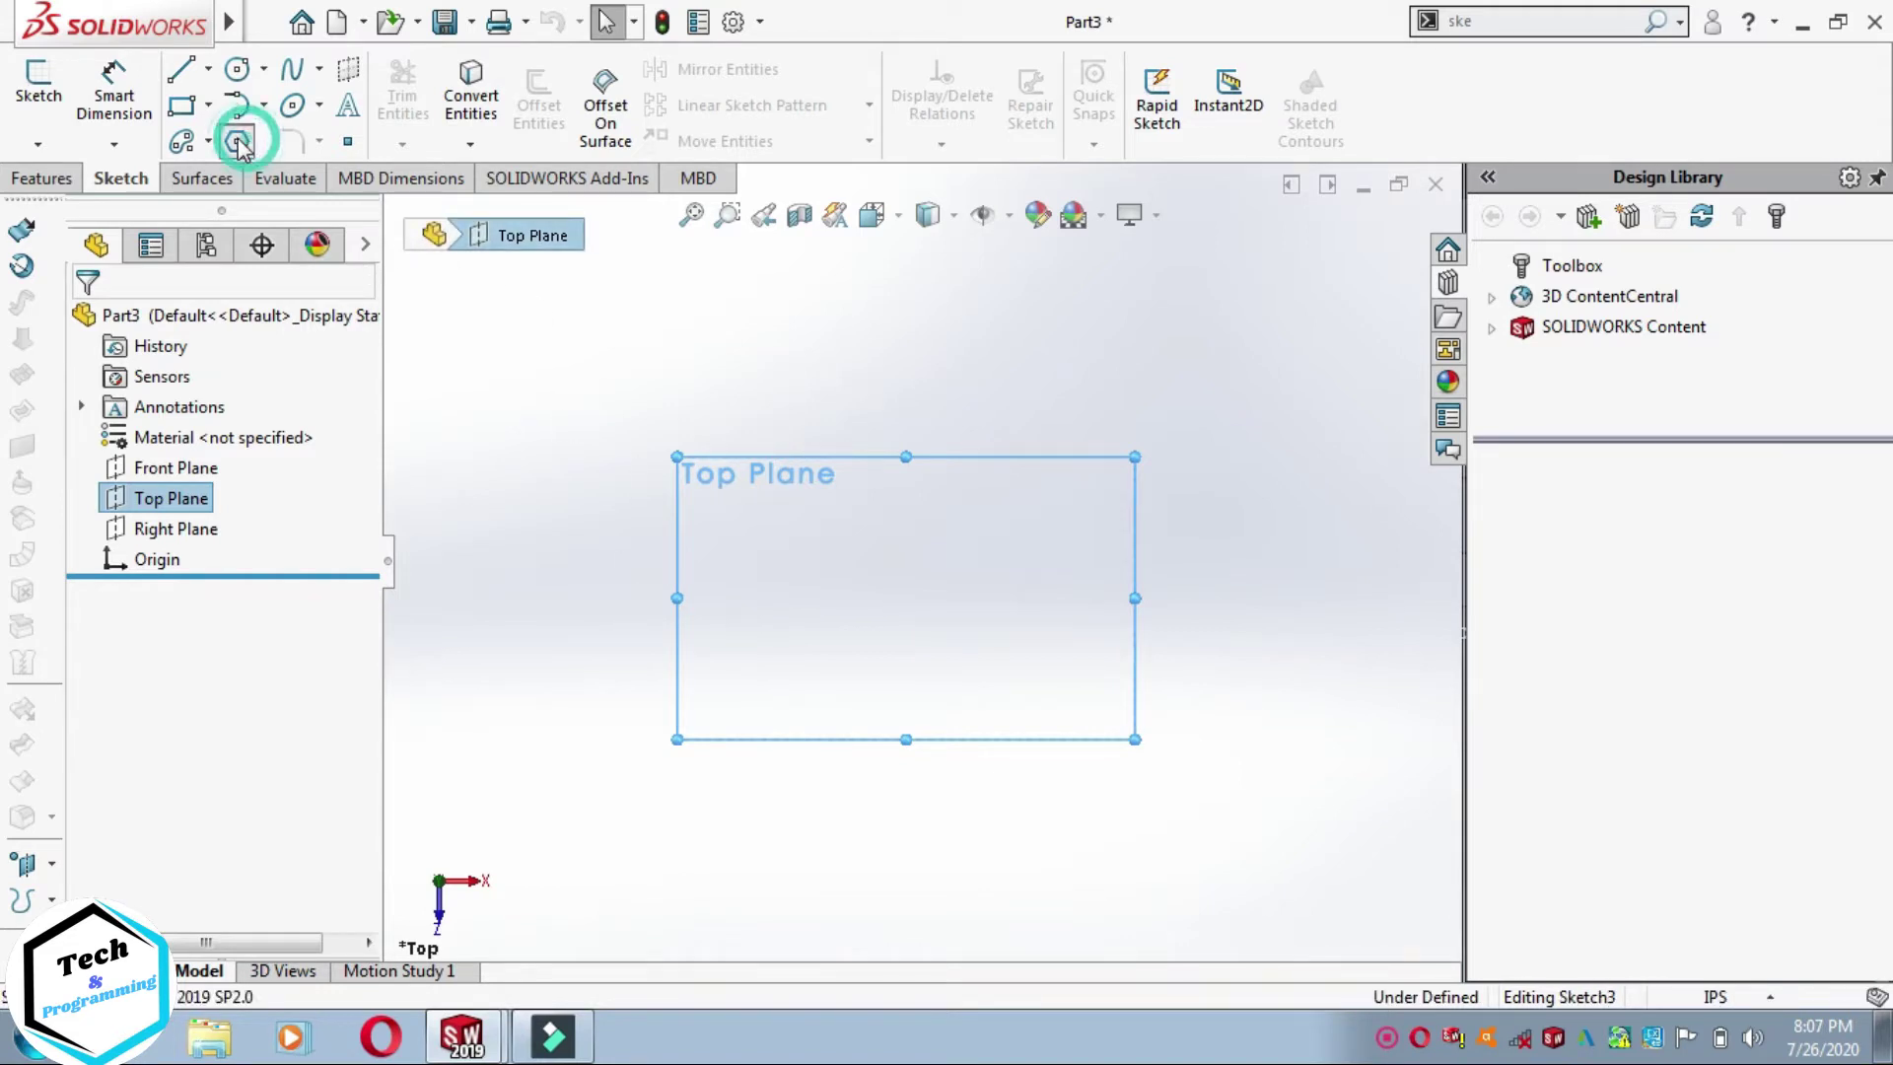
click(728, 596)
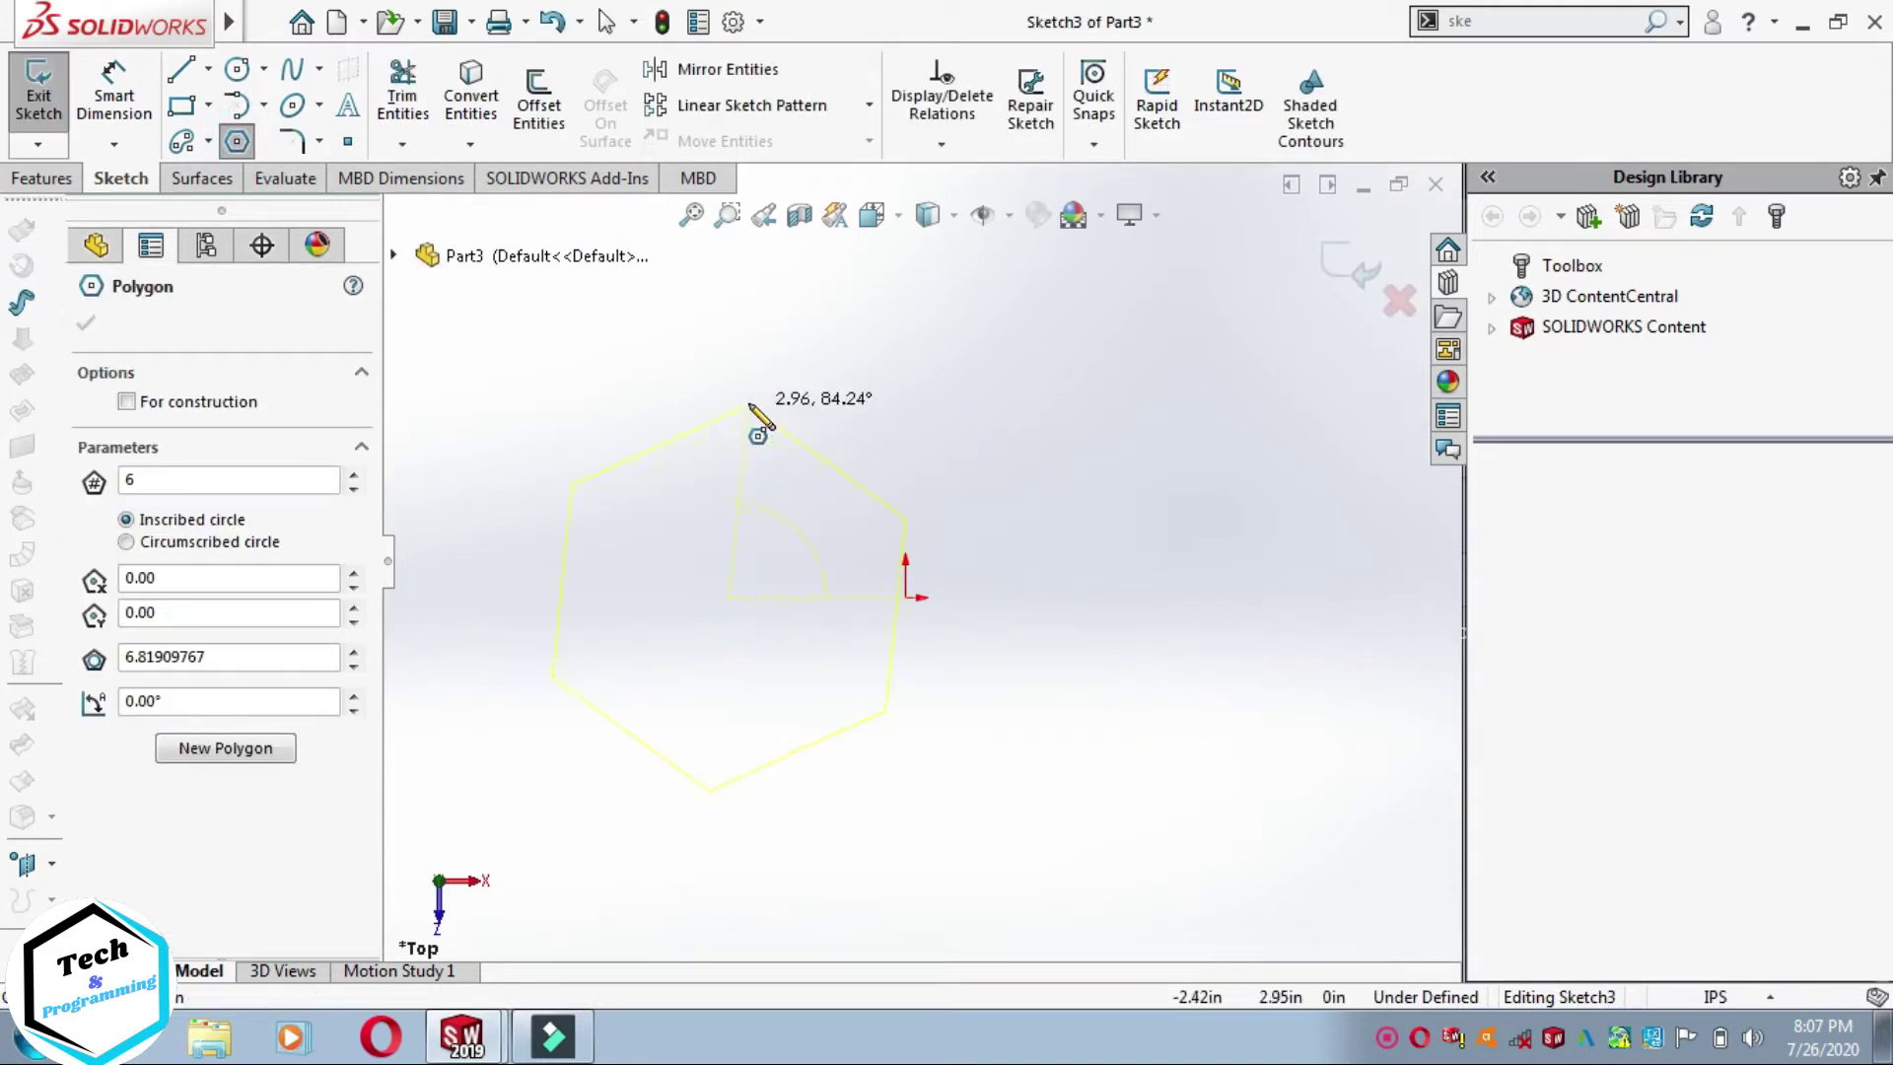
click(747, 379)
key(Escape)
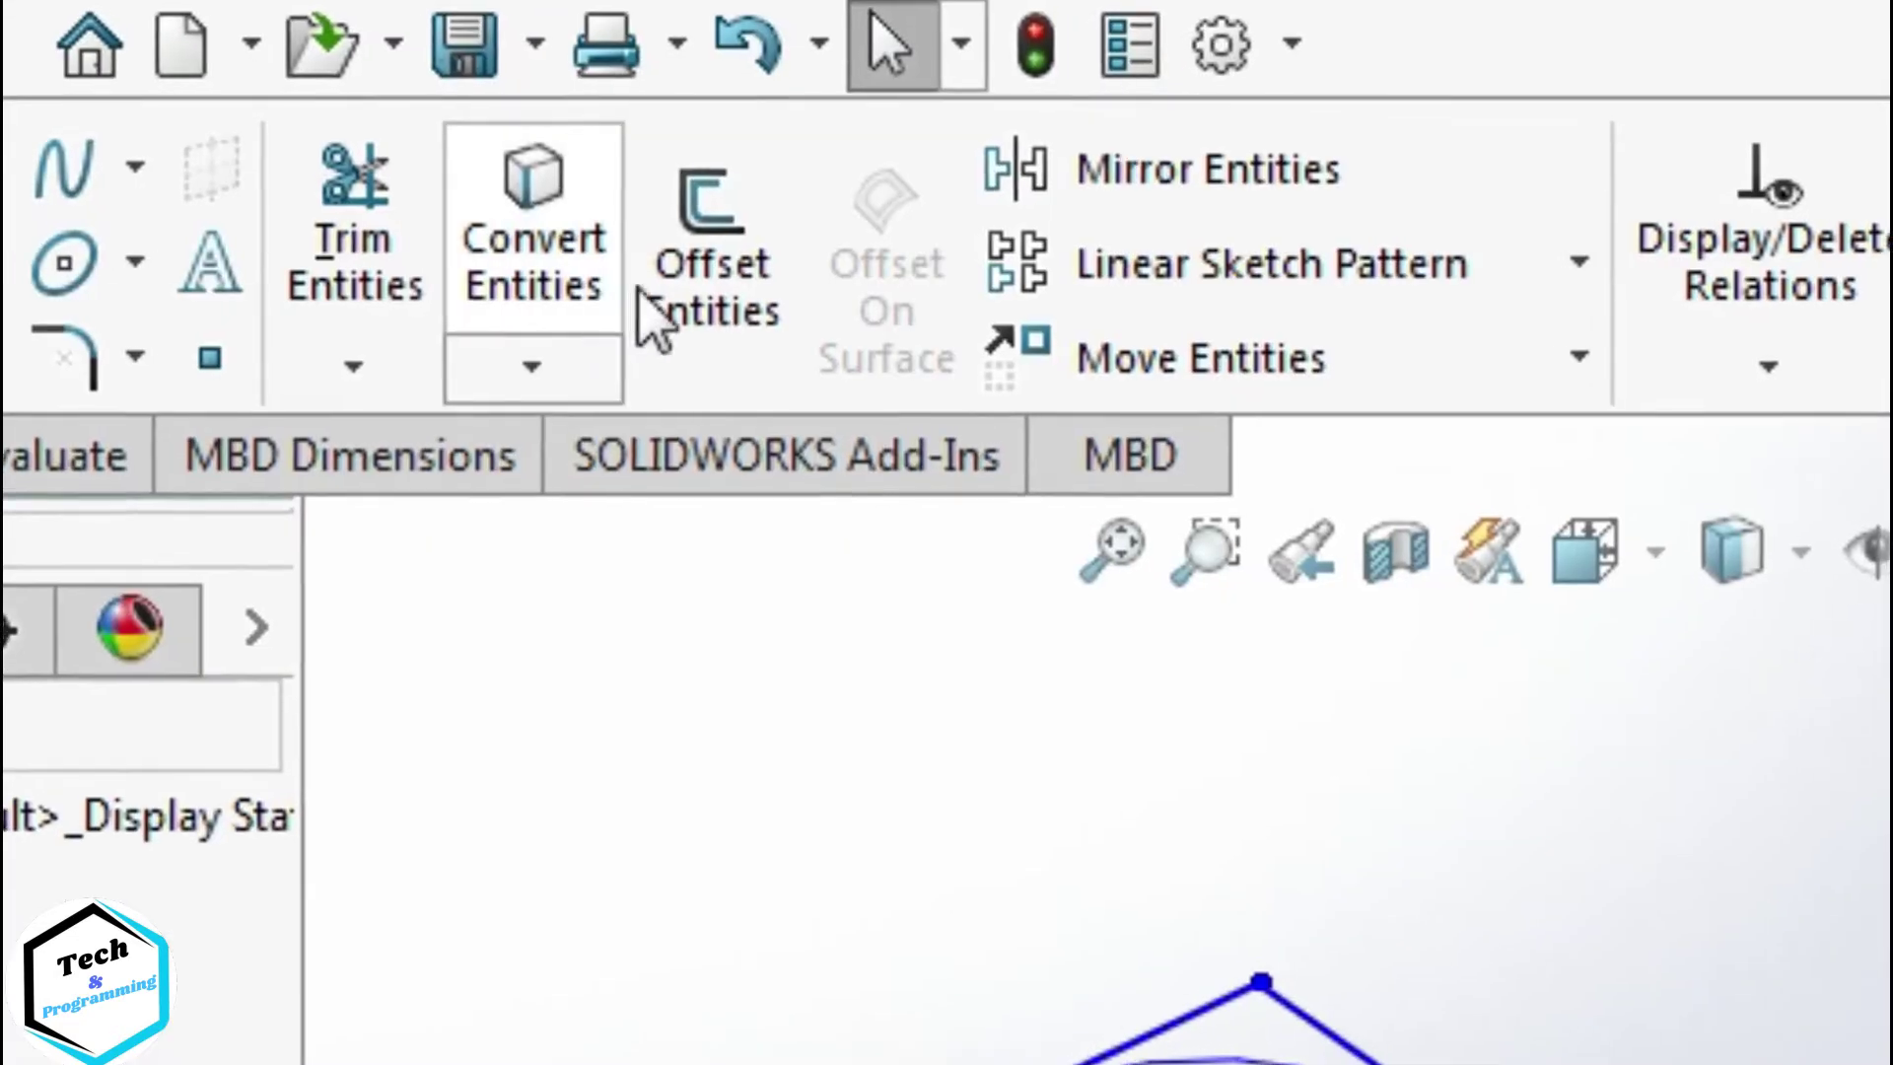
Step: Offset the hexagon 0.60in bi-directionally, turning the original hexagon into construction geometry
click(678, 313)
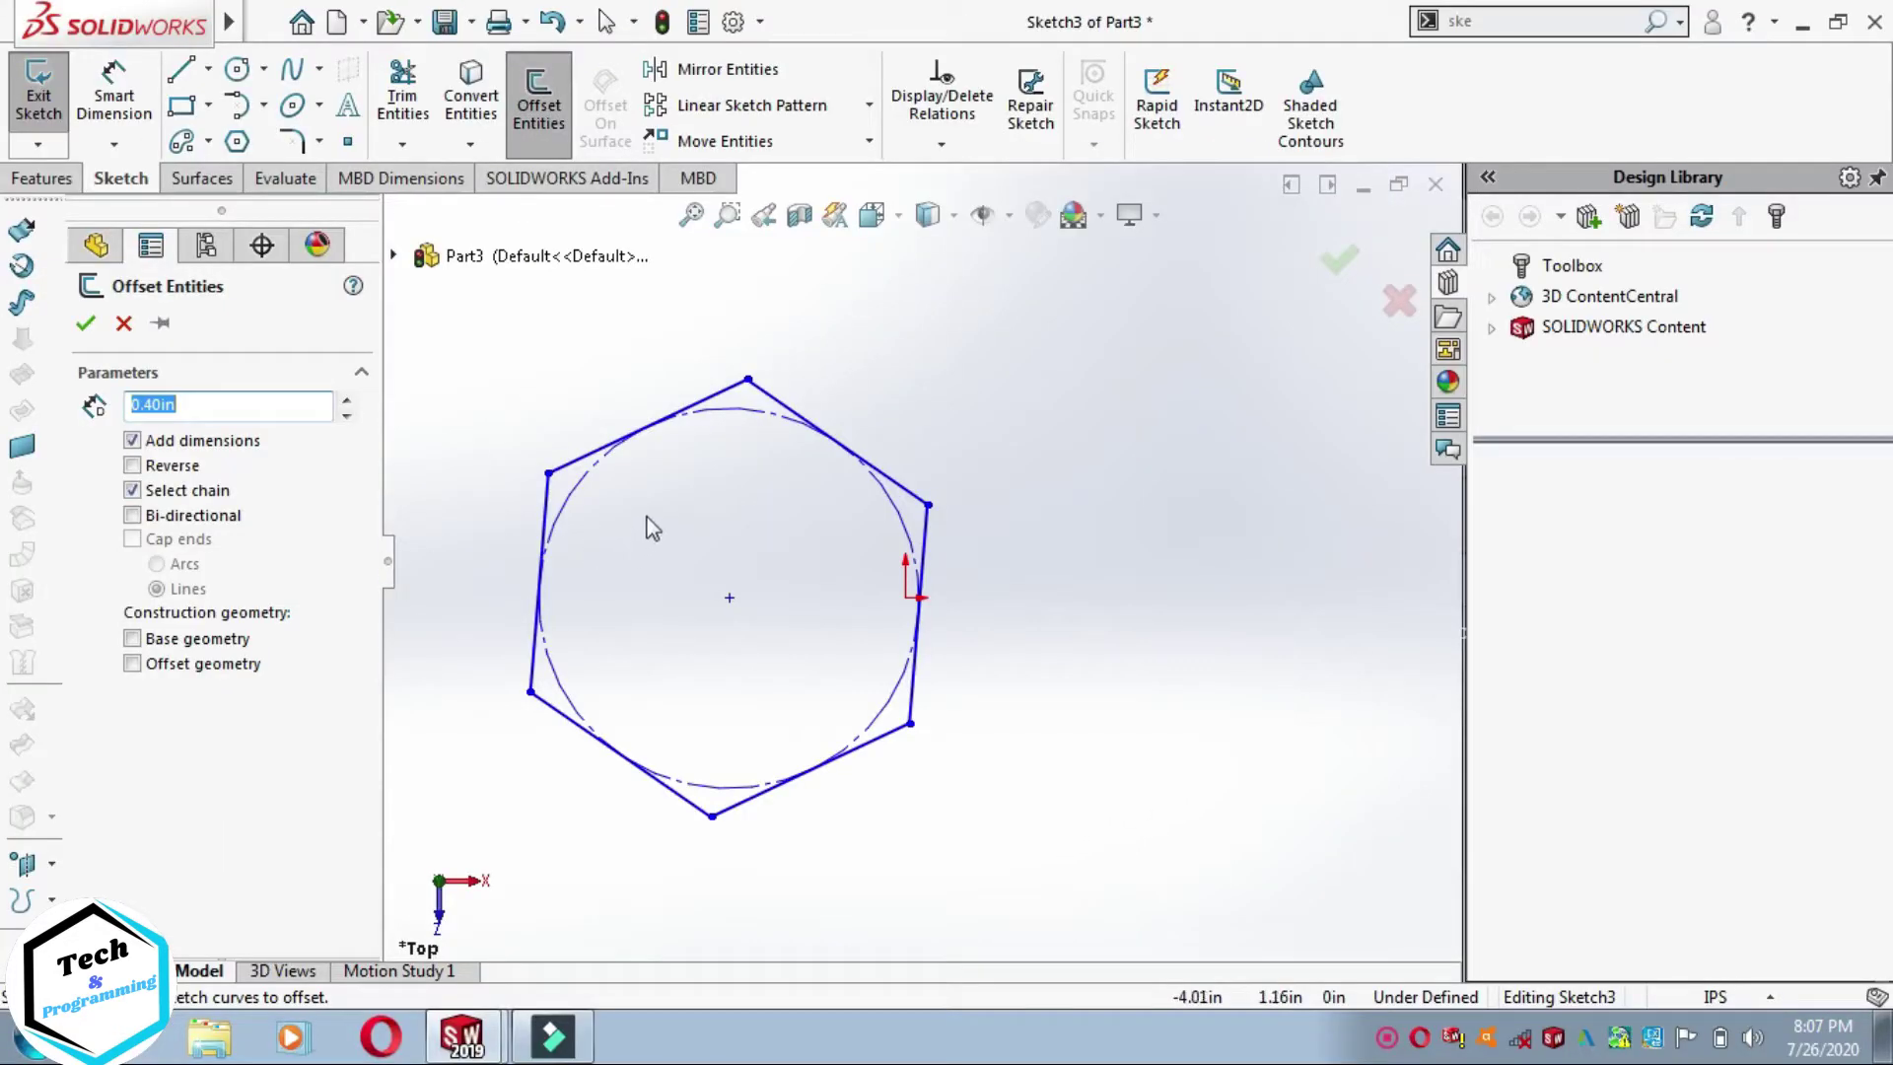
click(346, 400)
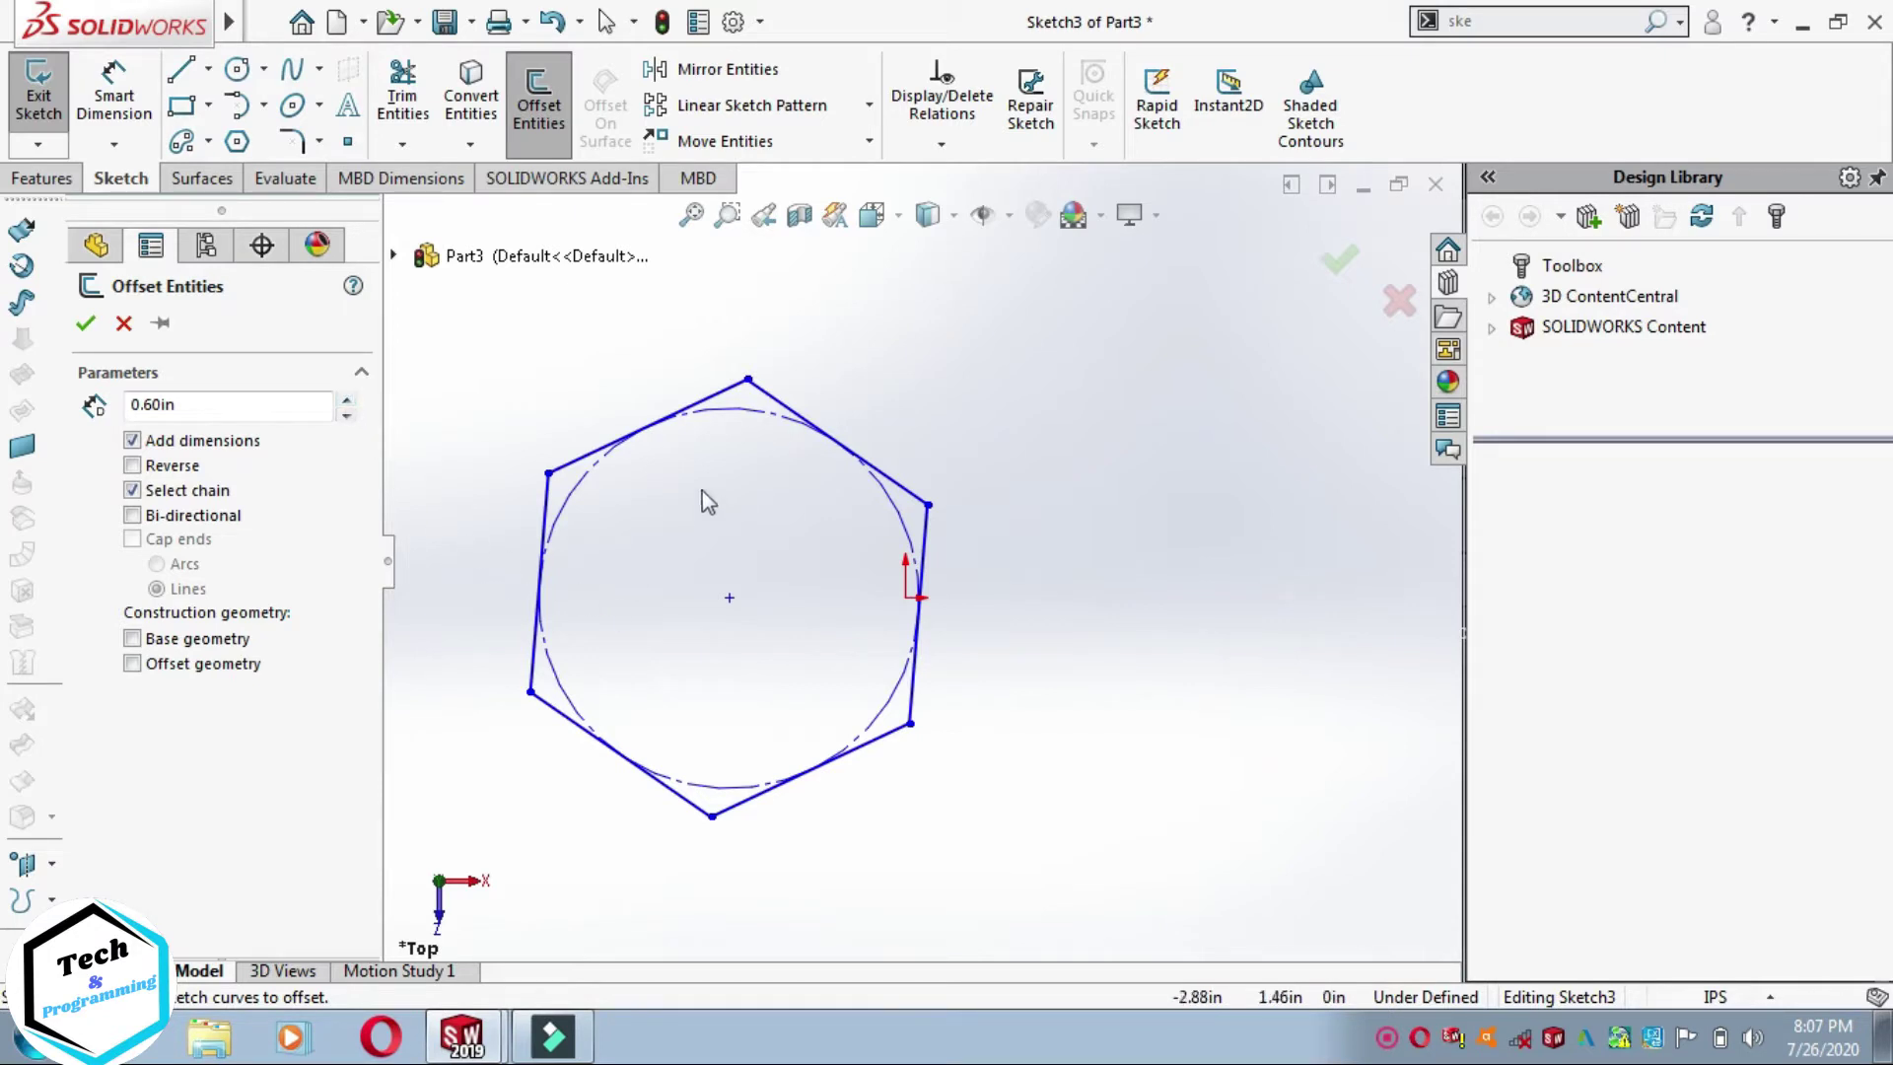
click(646, 441)
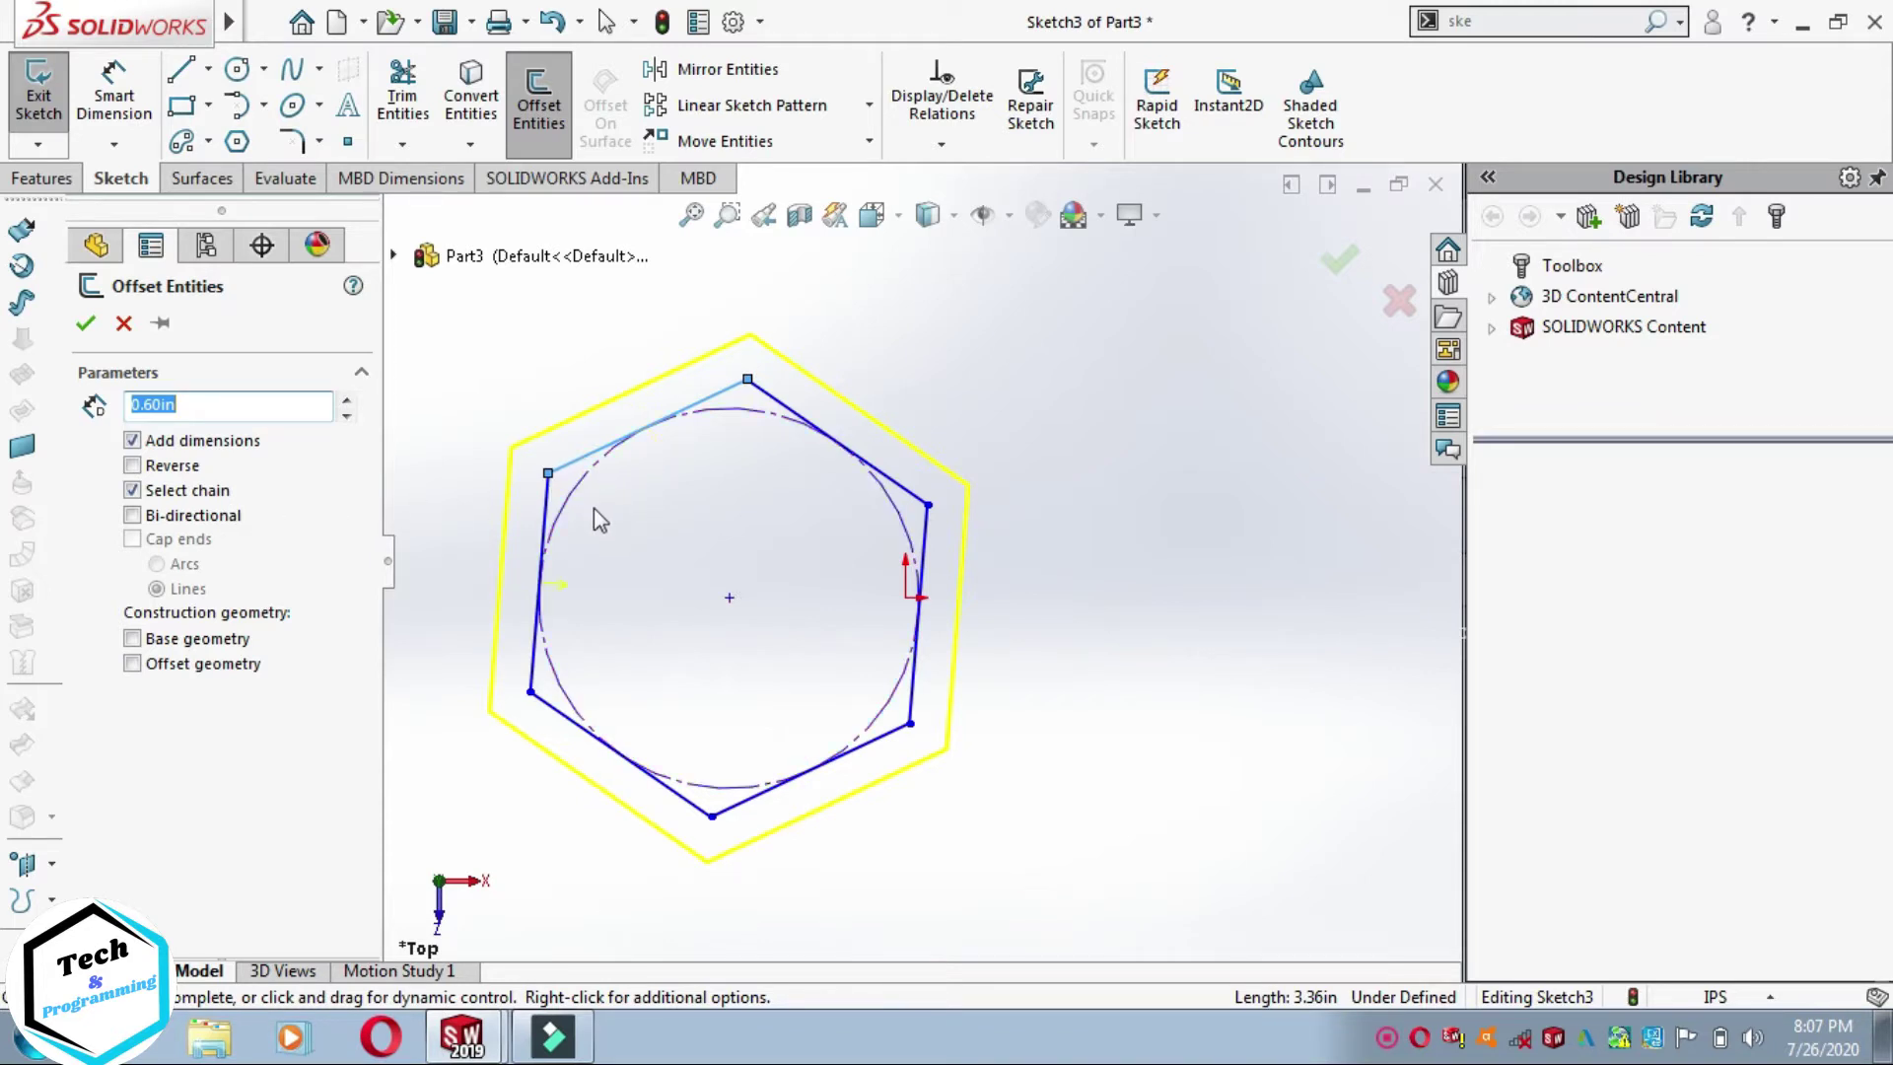
click(132, 465)
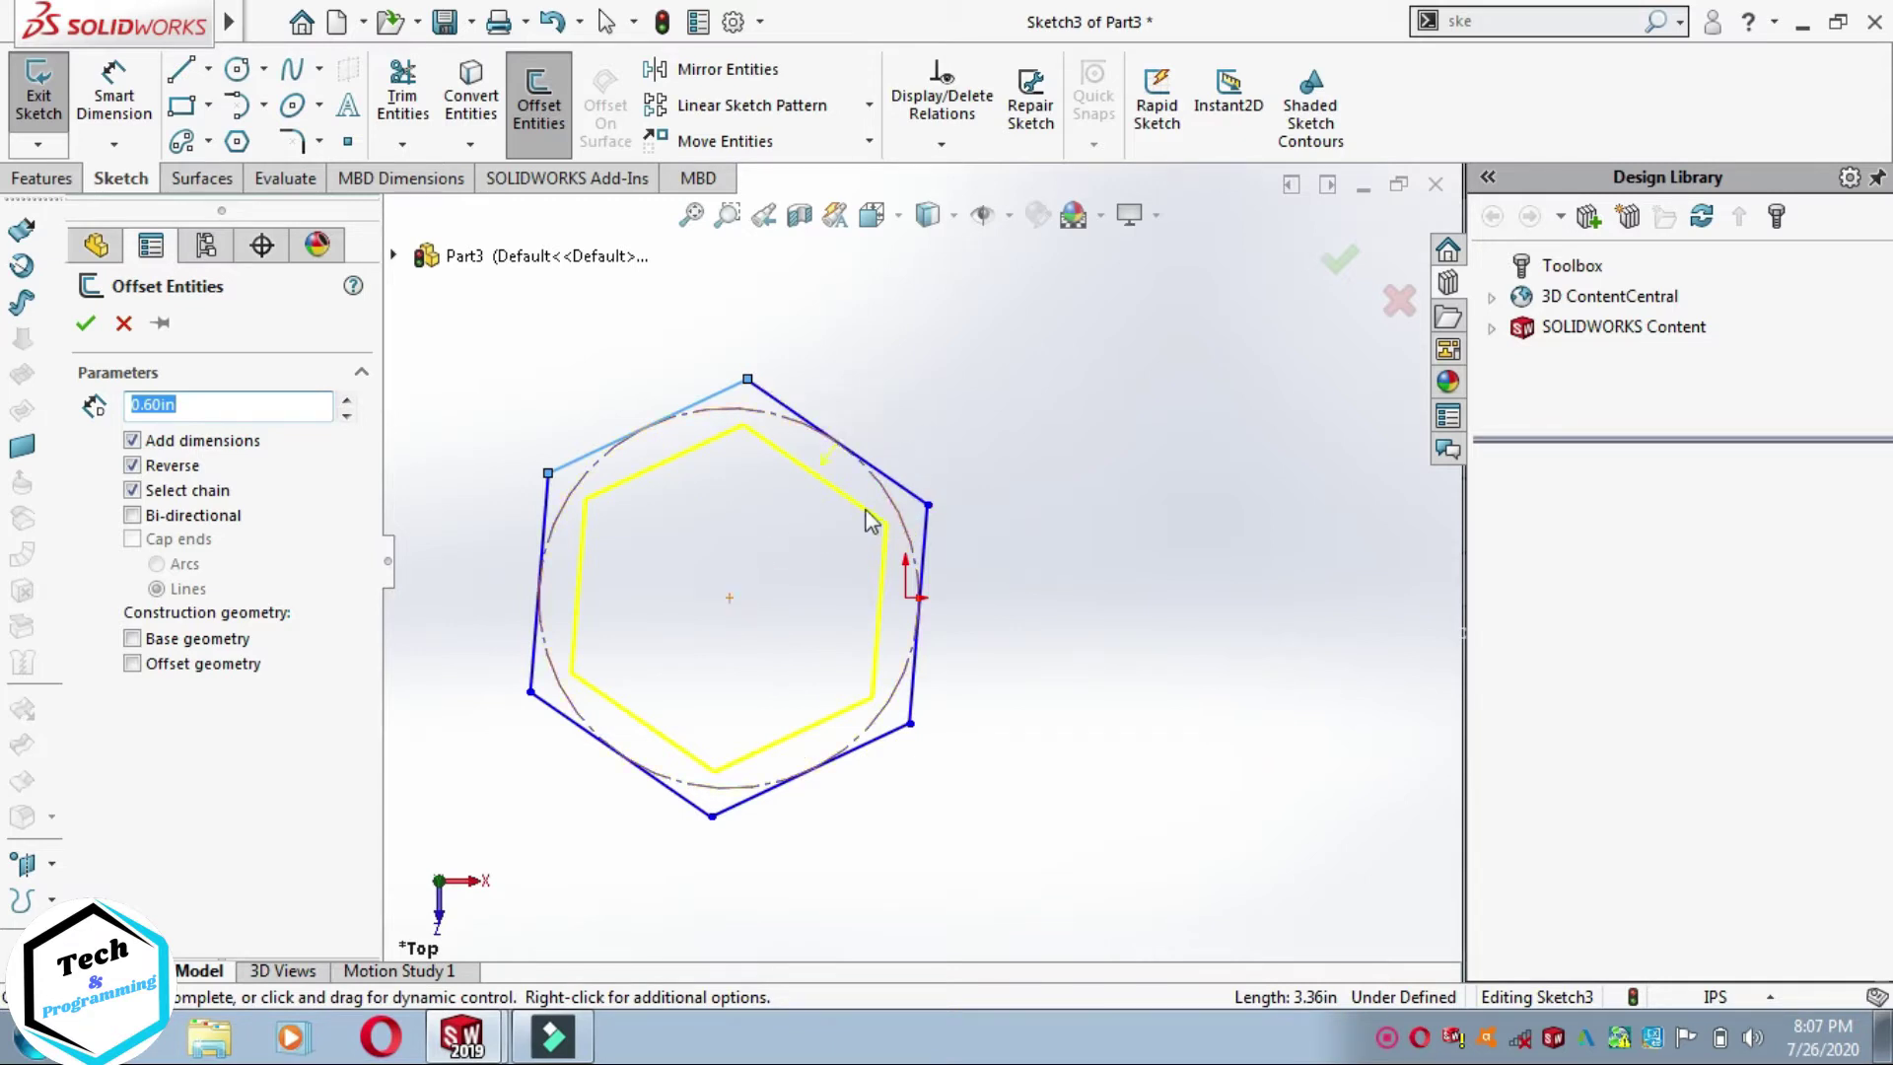
click(132, 515)
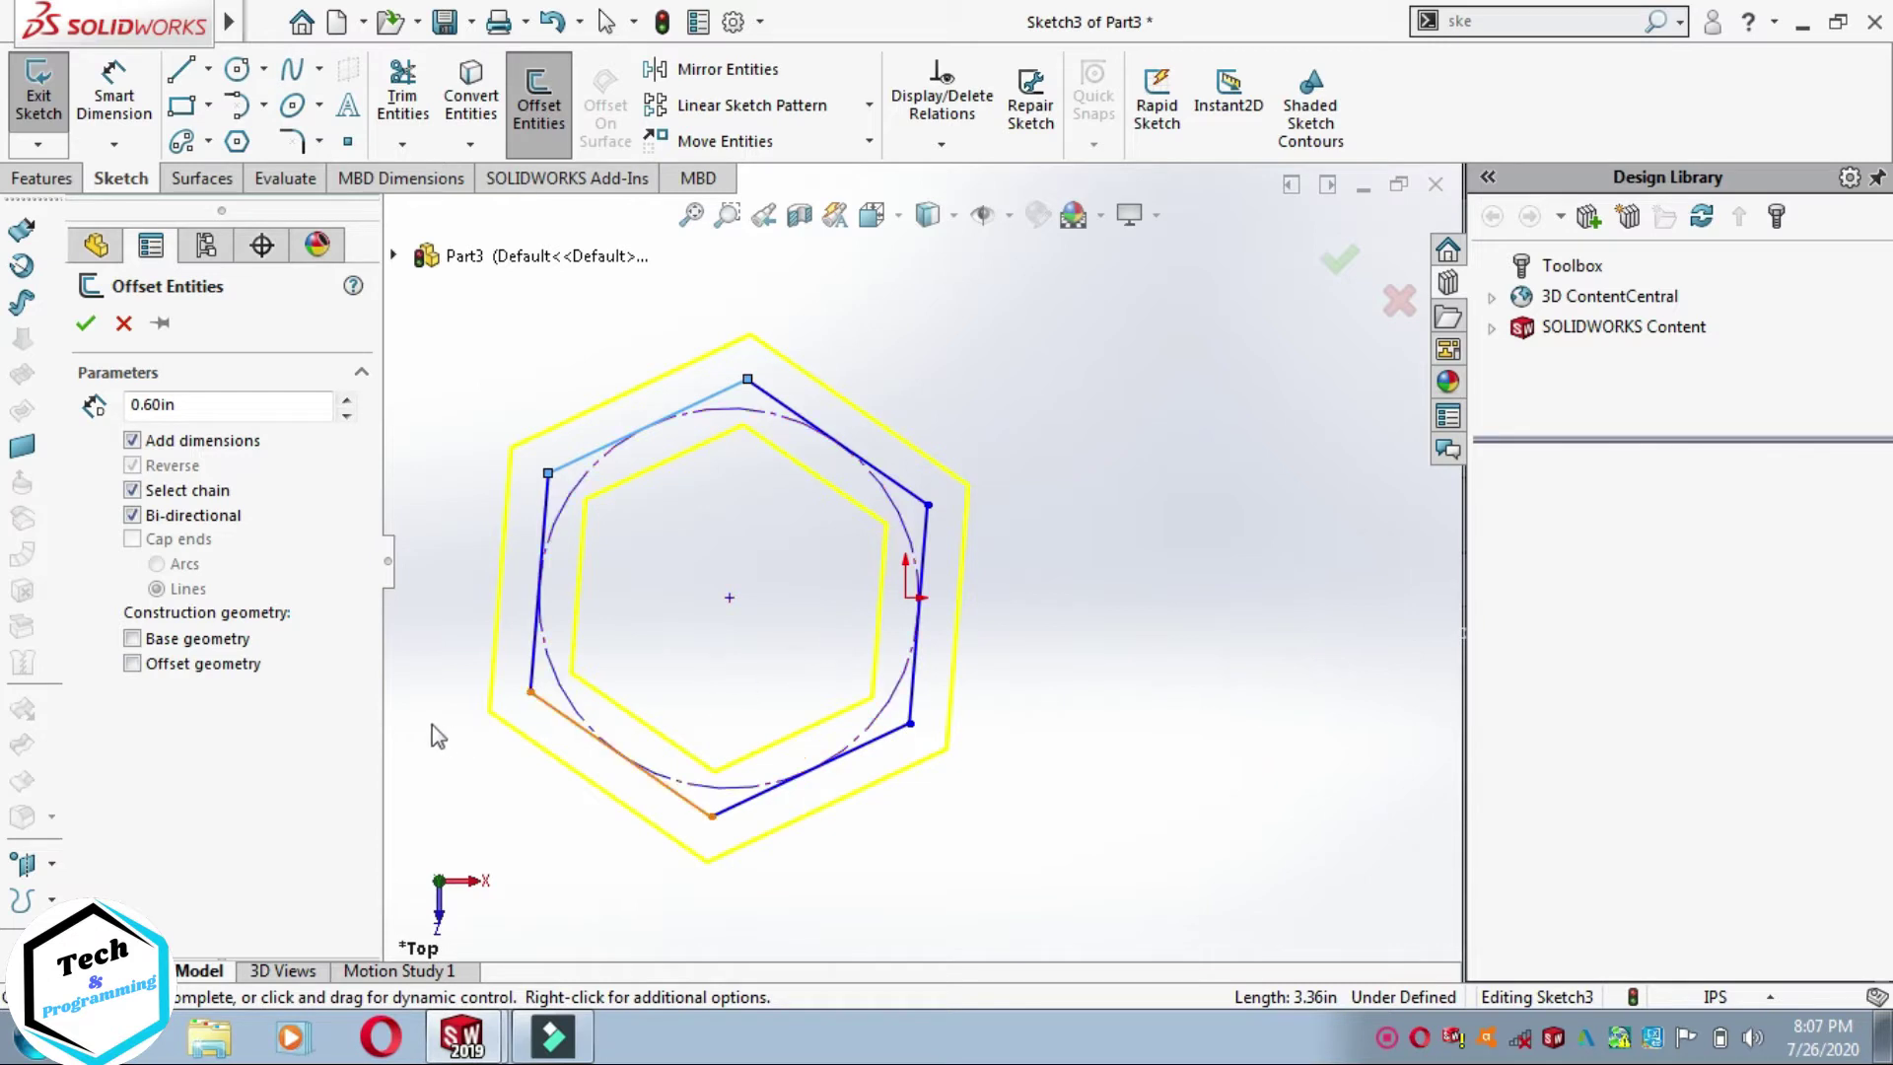
click(132, 639)
click(86, 324)
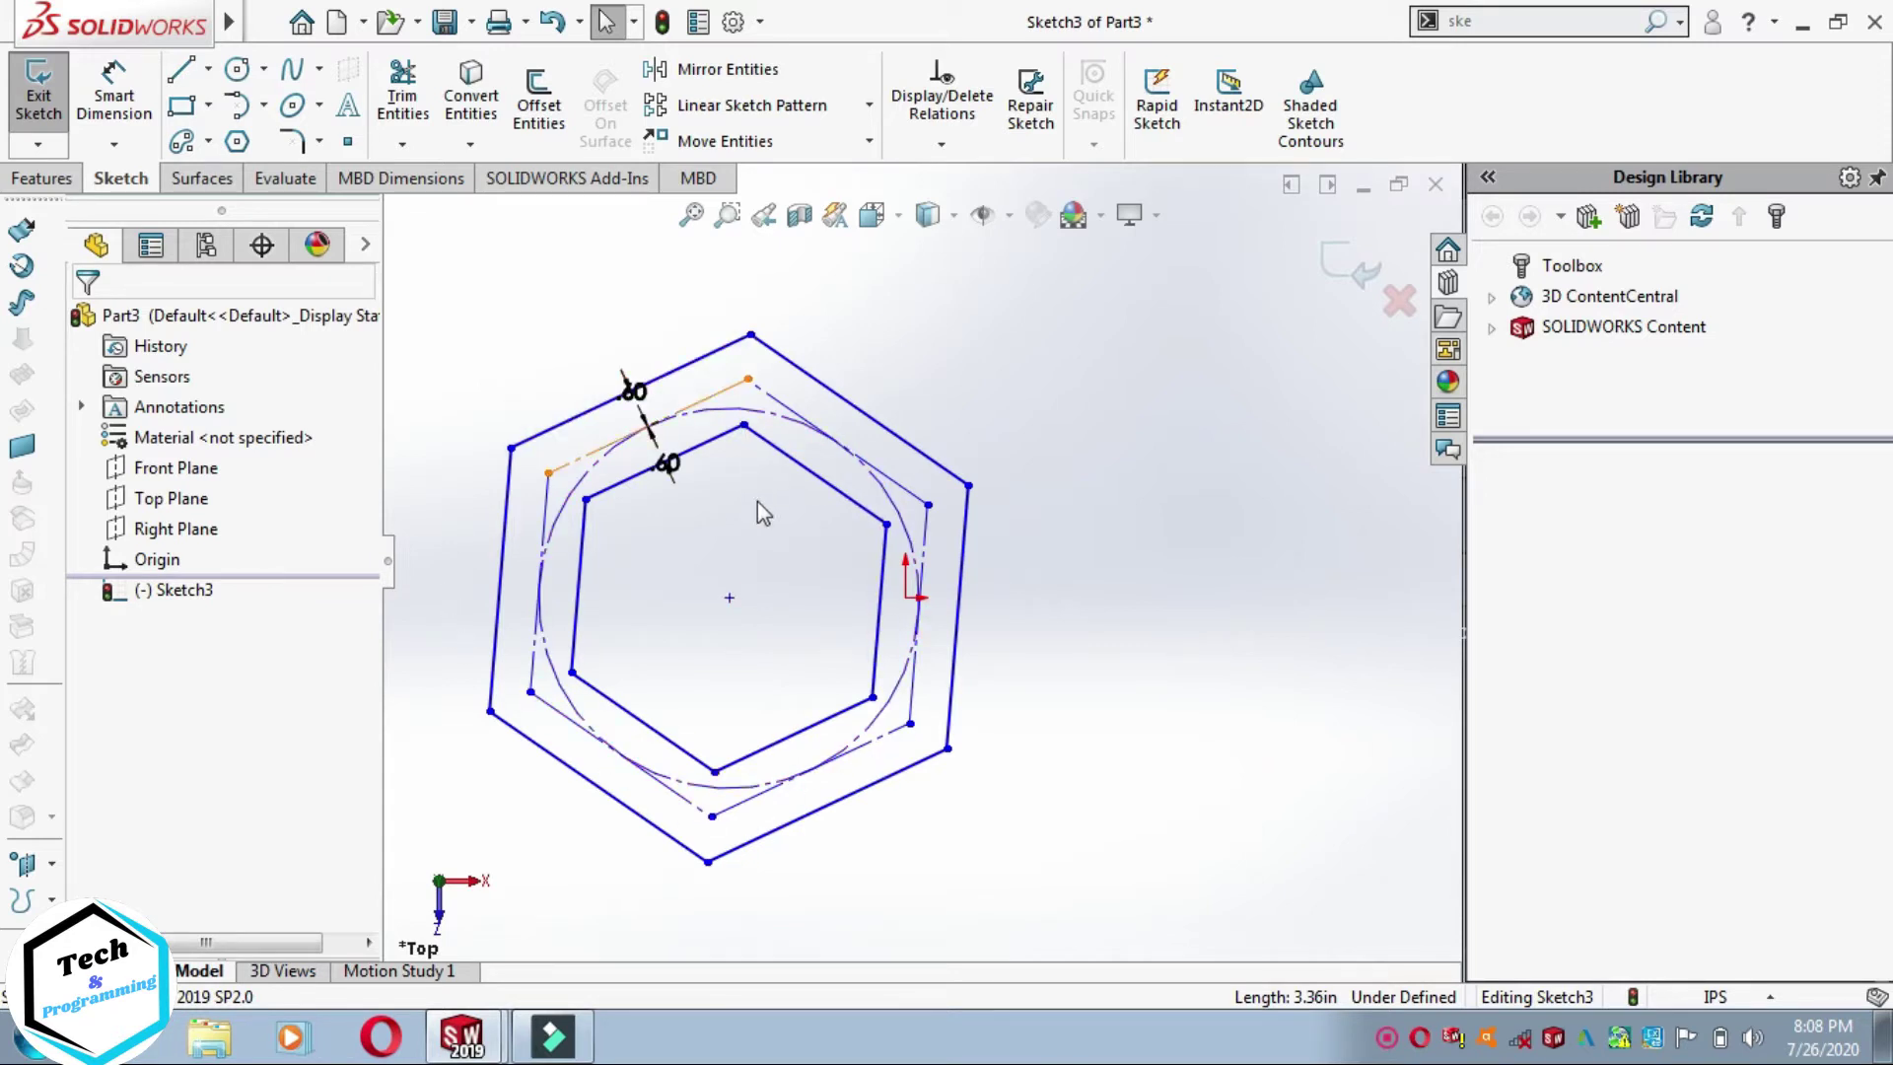
Step: Draw a closed five-sided outline of straight lines to the right of the hexagons
scroll(741, 571, down, 1)
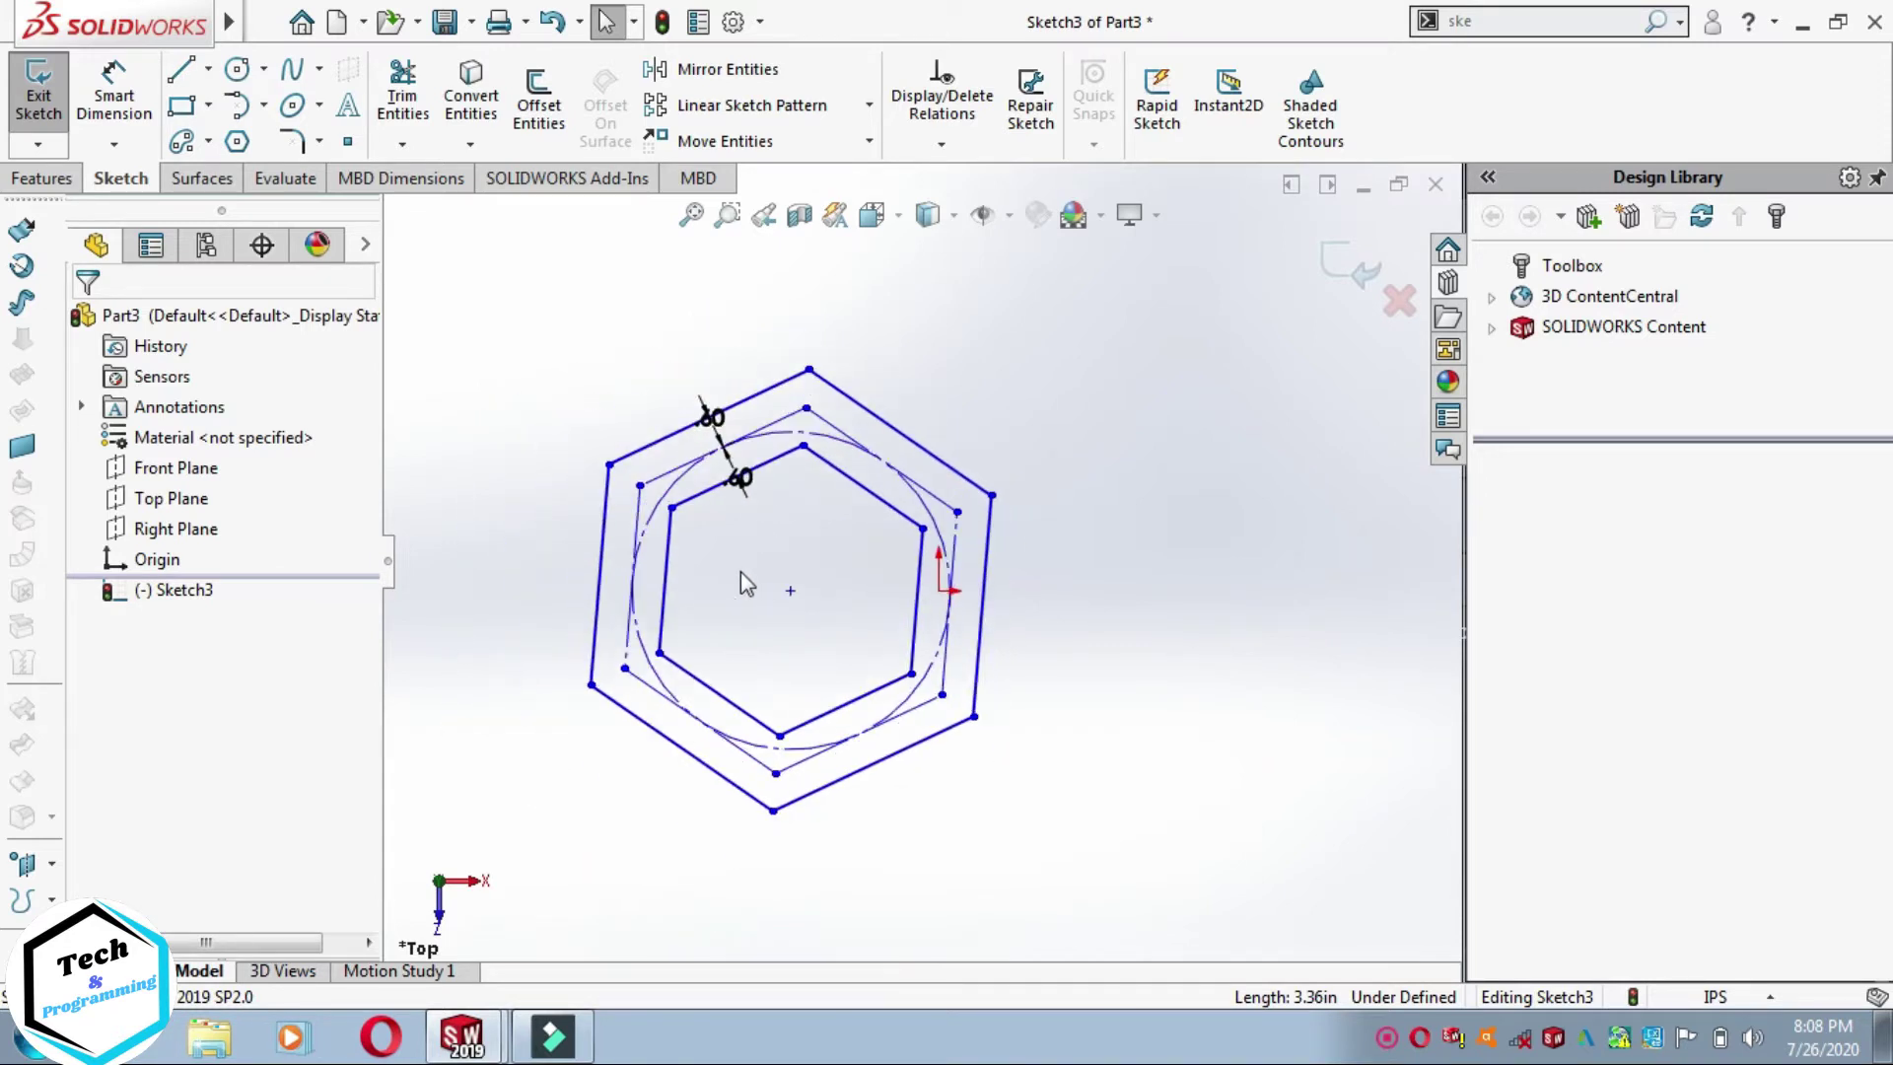
scroll(741, 572, up, 2)
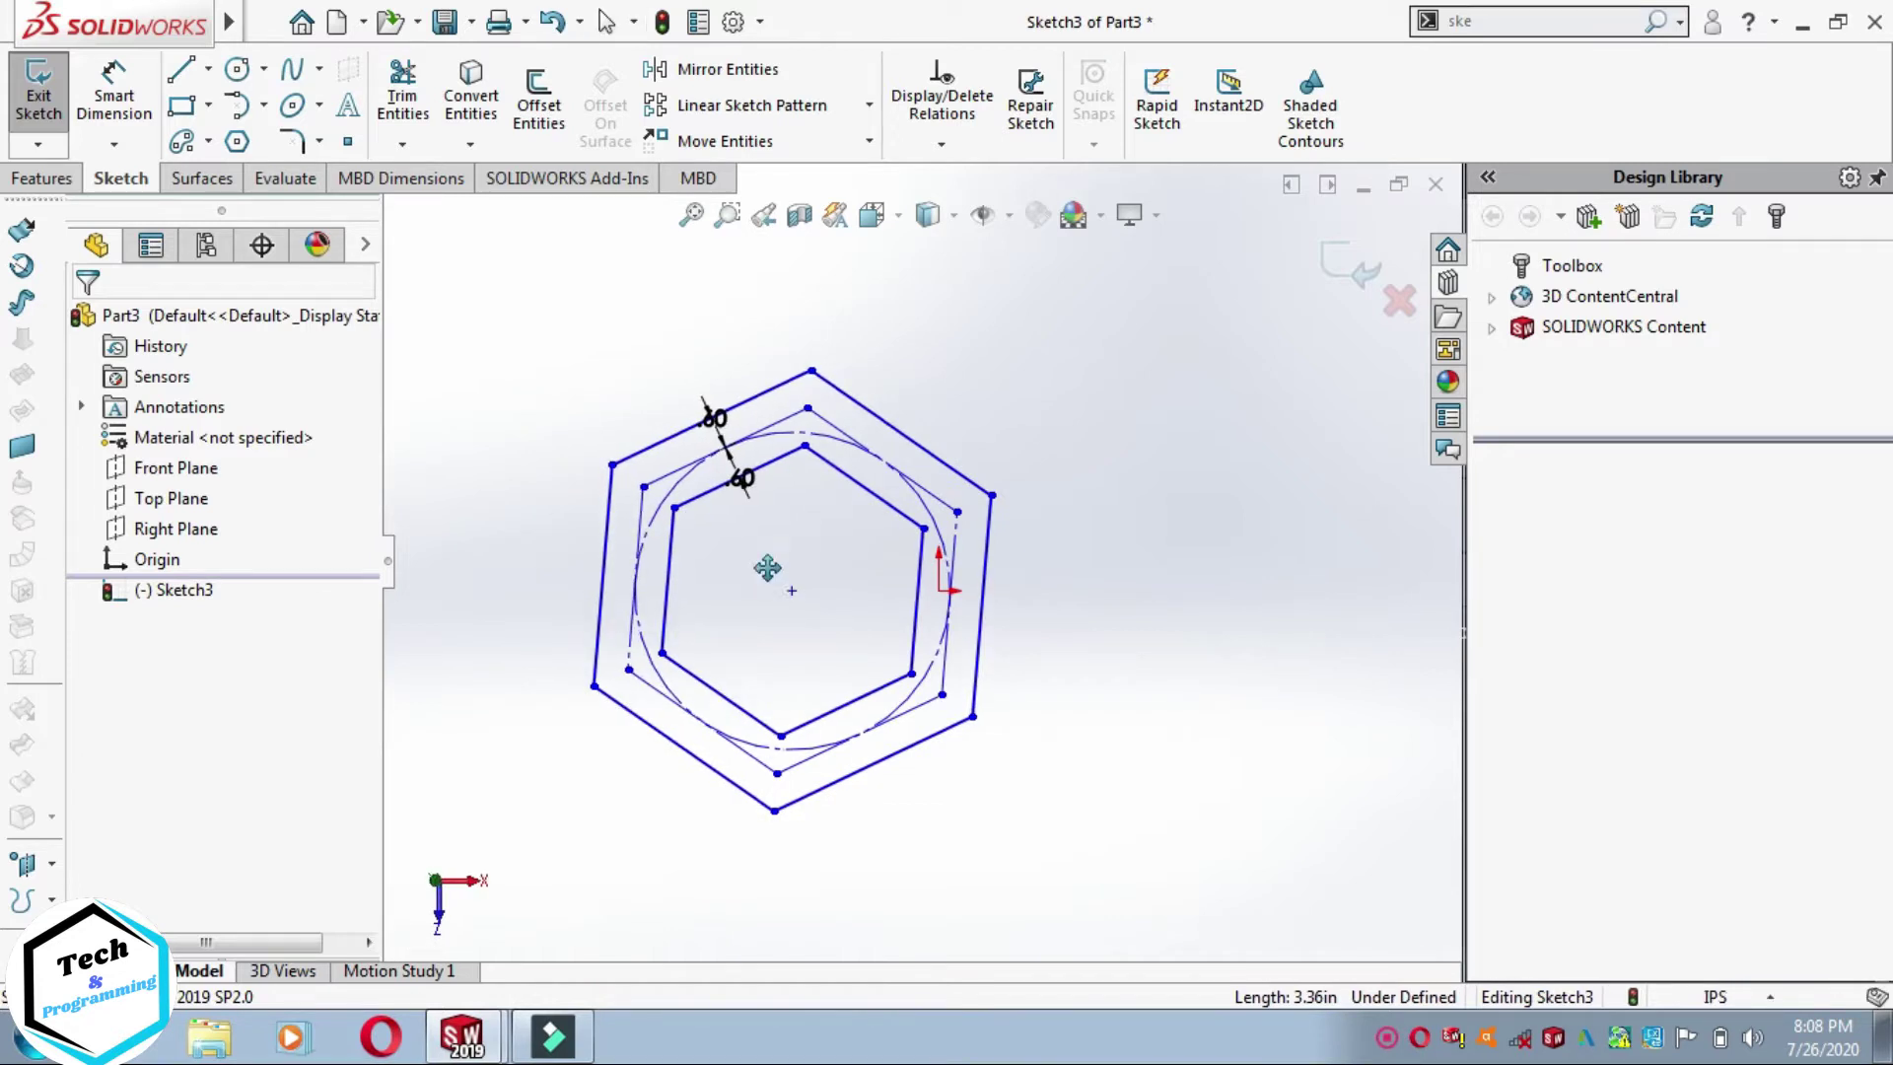
ctrl+middle_drag(768, 558, 635, 513)
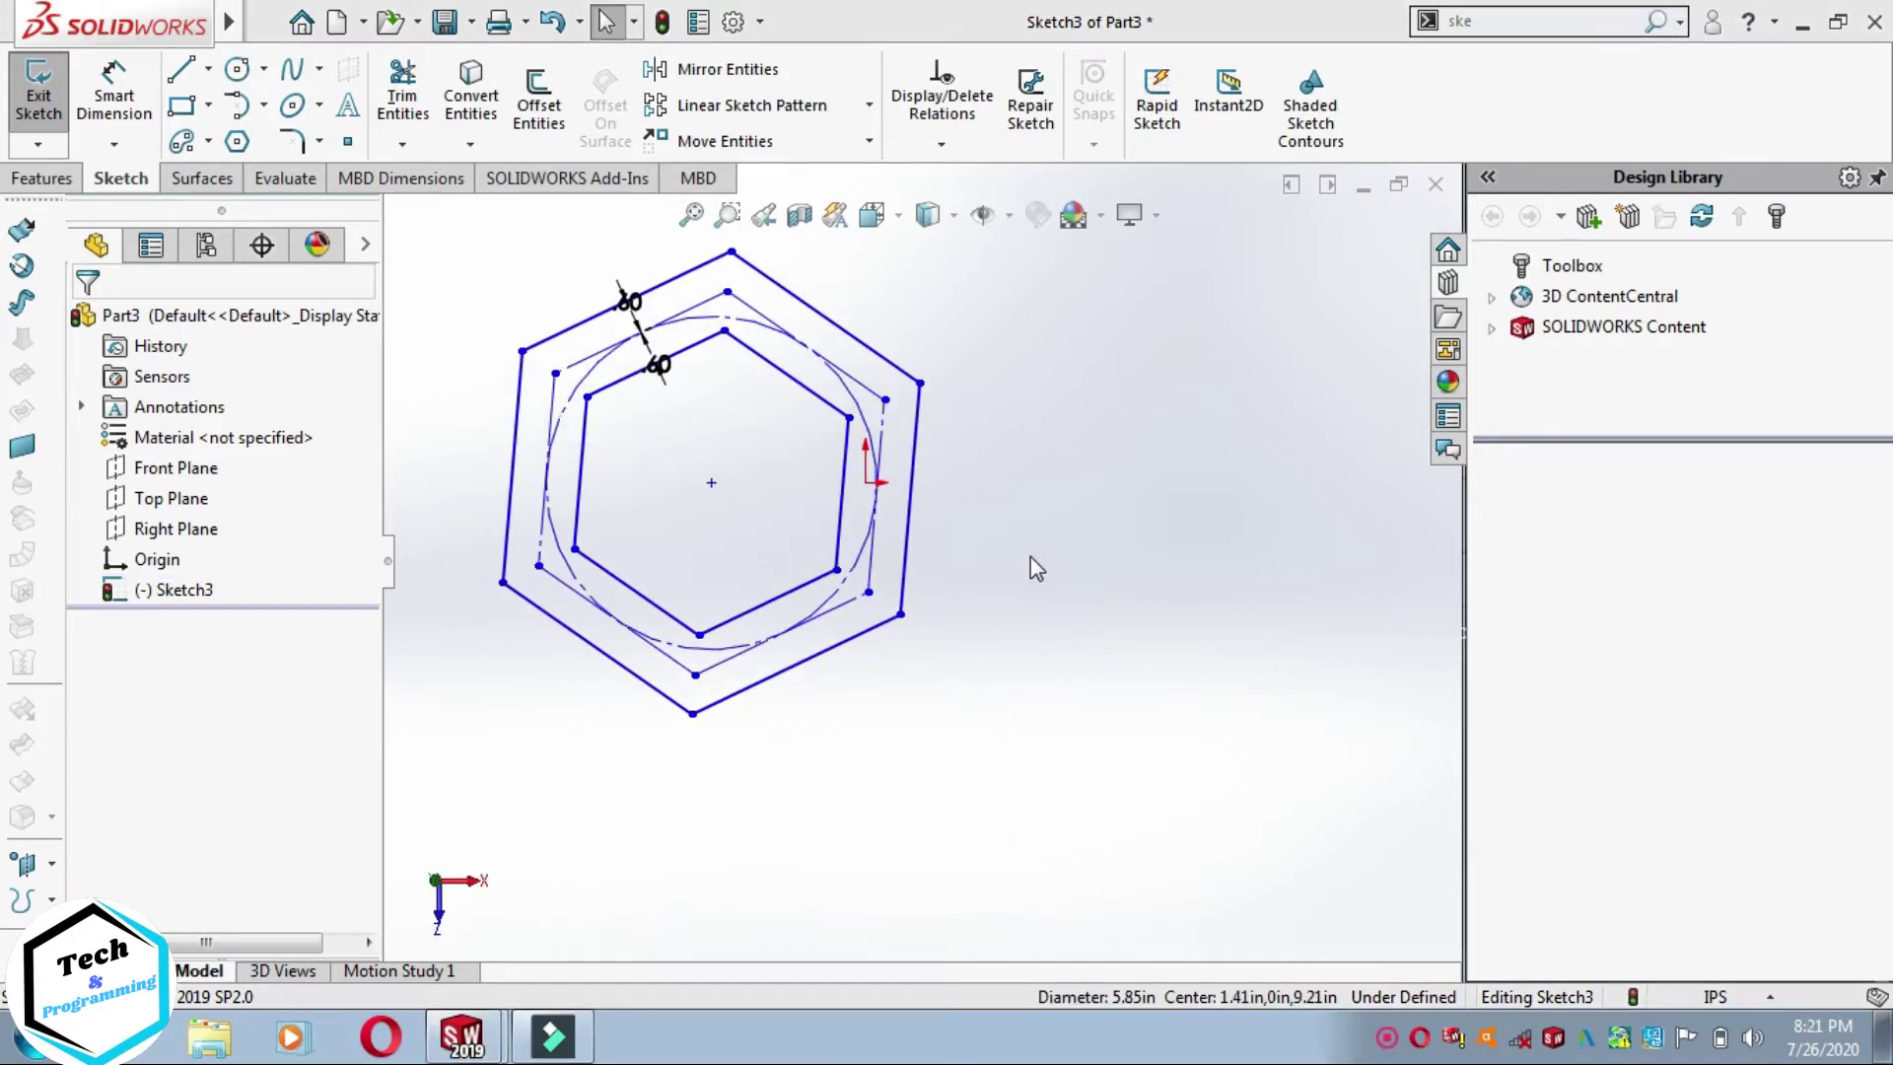
click(180, 69)
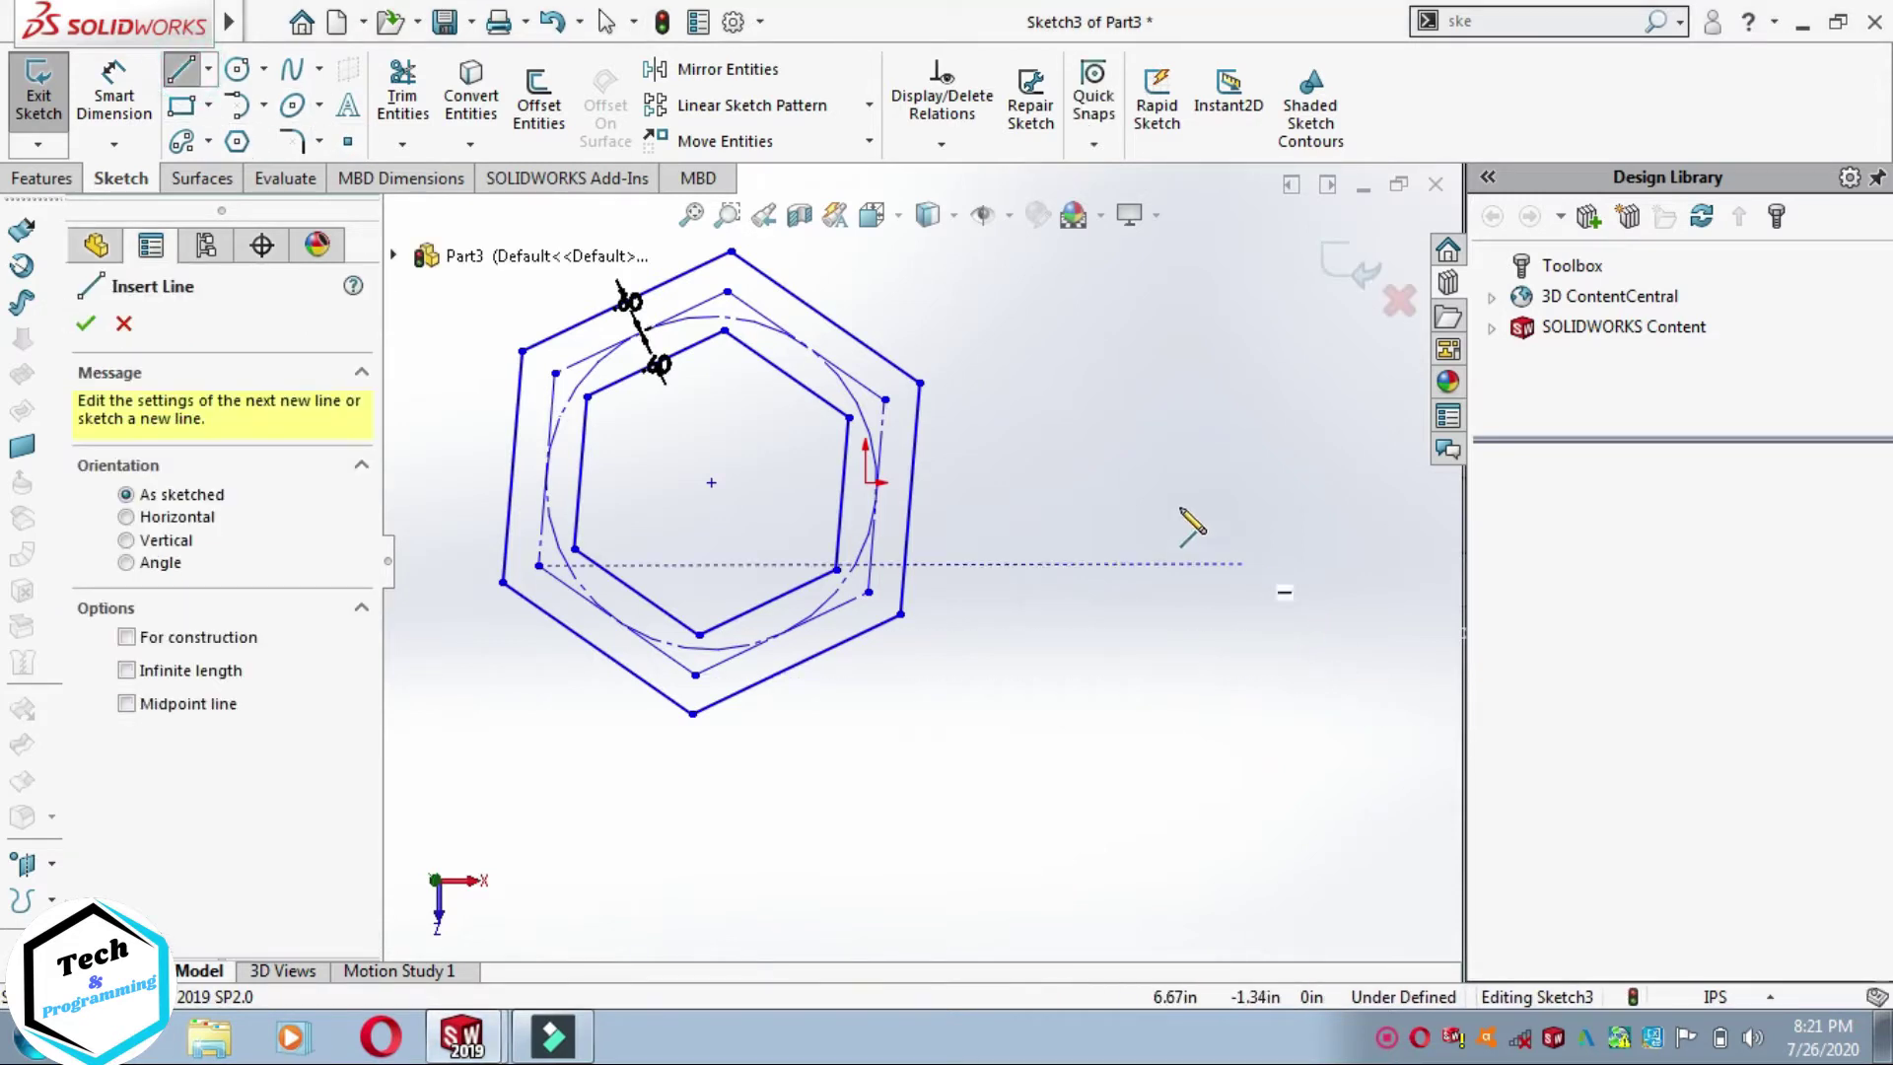
click(1131, 418)
click(1307, 612)
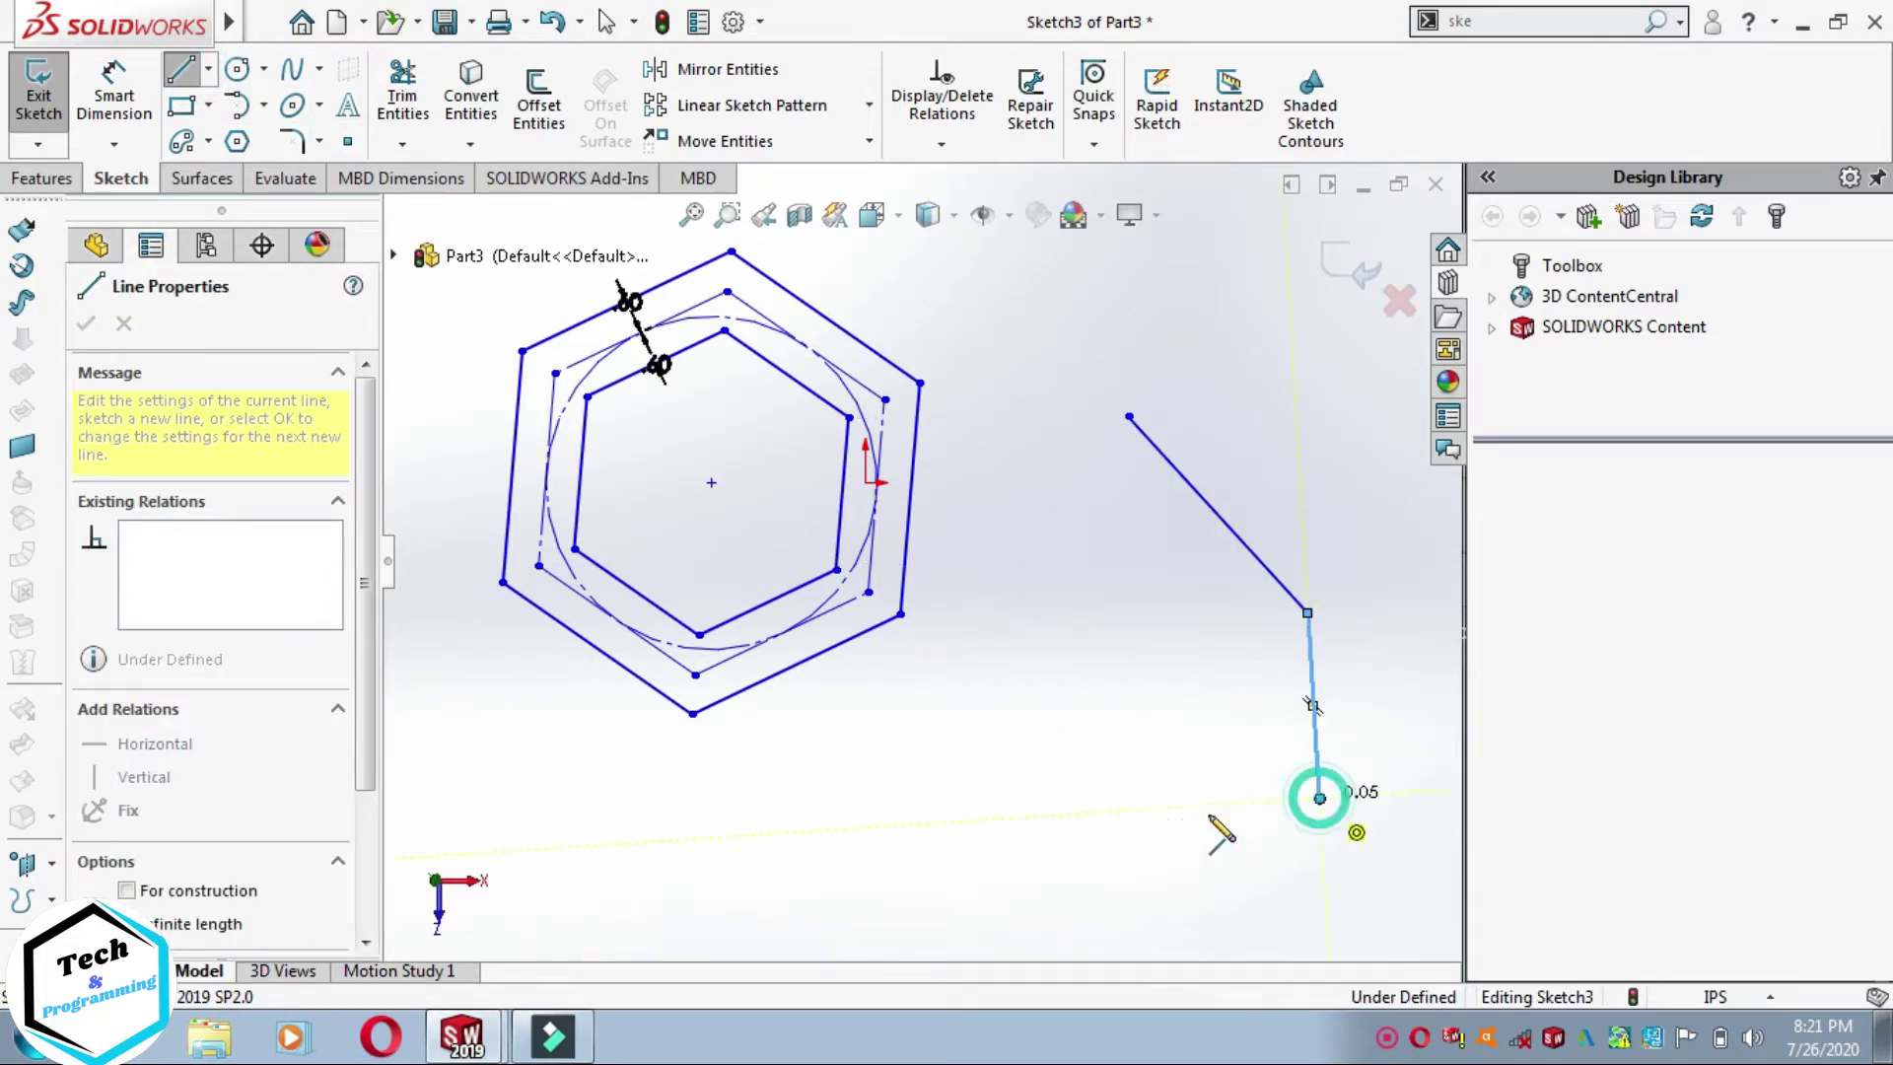
click(1319, 796)
click(1129, 836)
click(1055, 615)
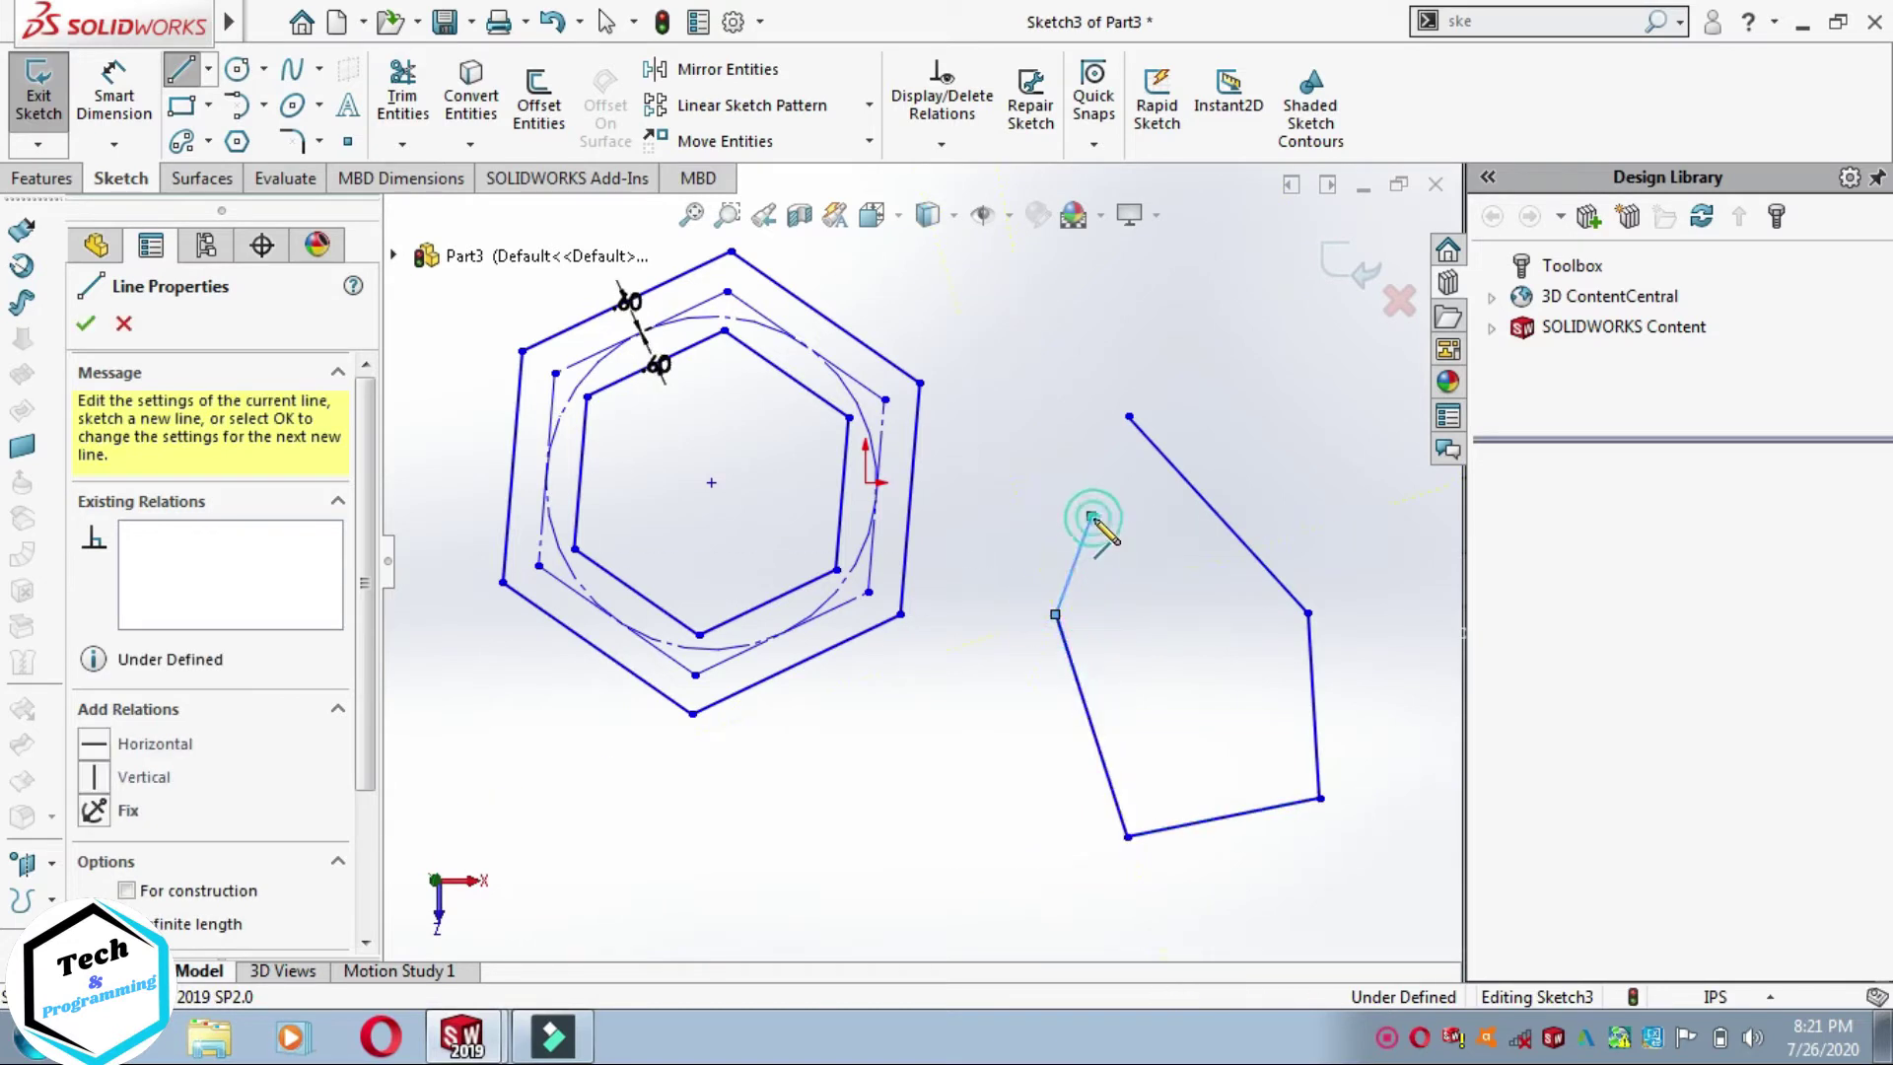
click(1092, 517)
click(1128, 418)
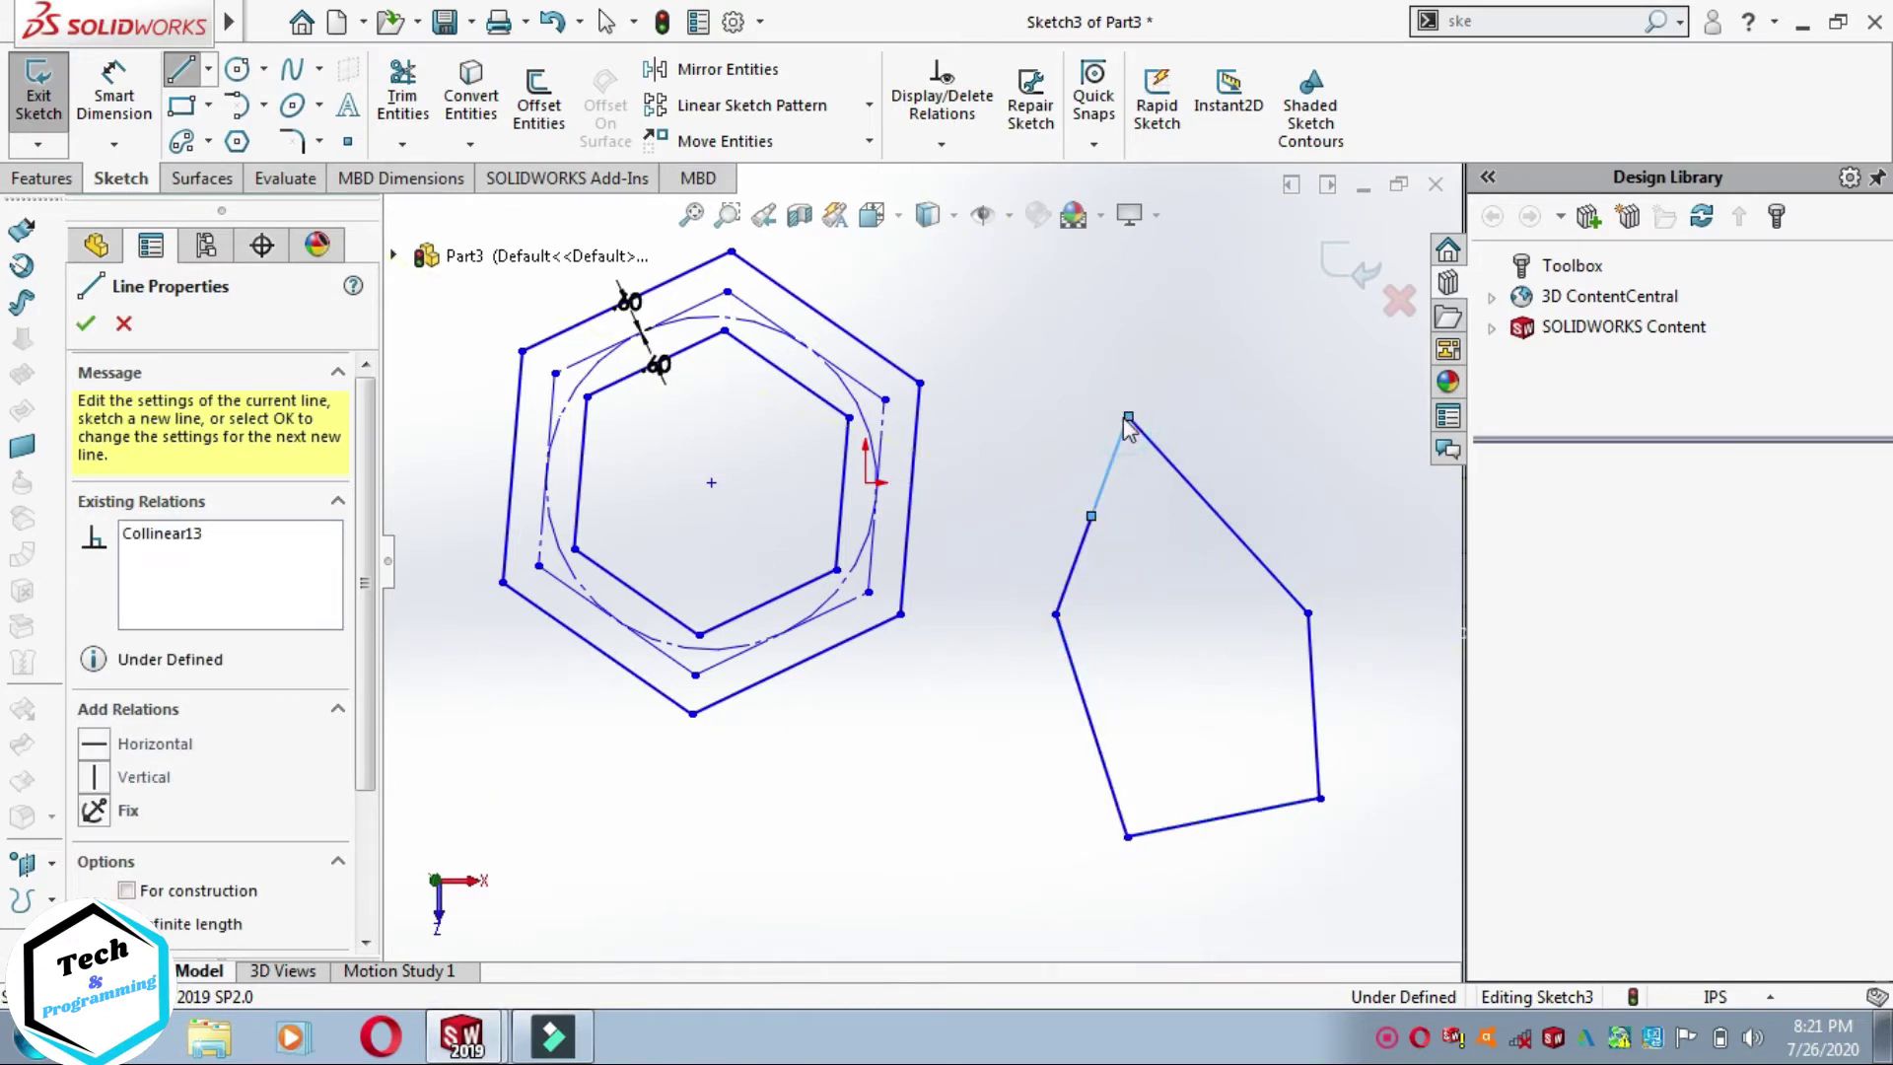
key(Escape)
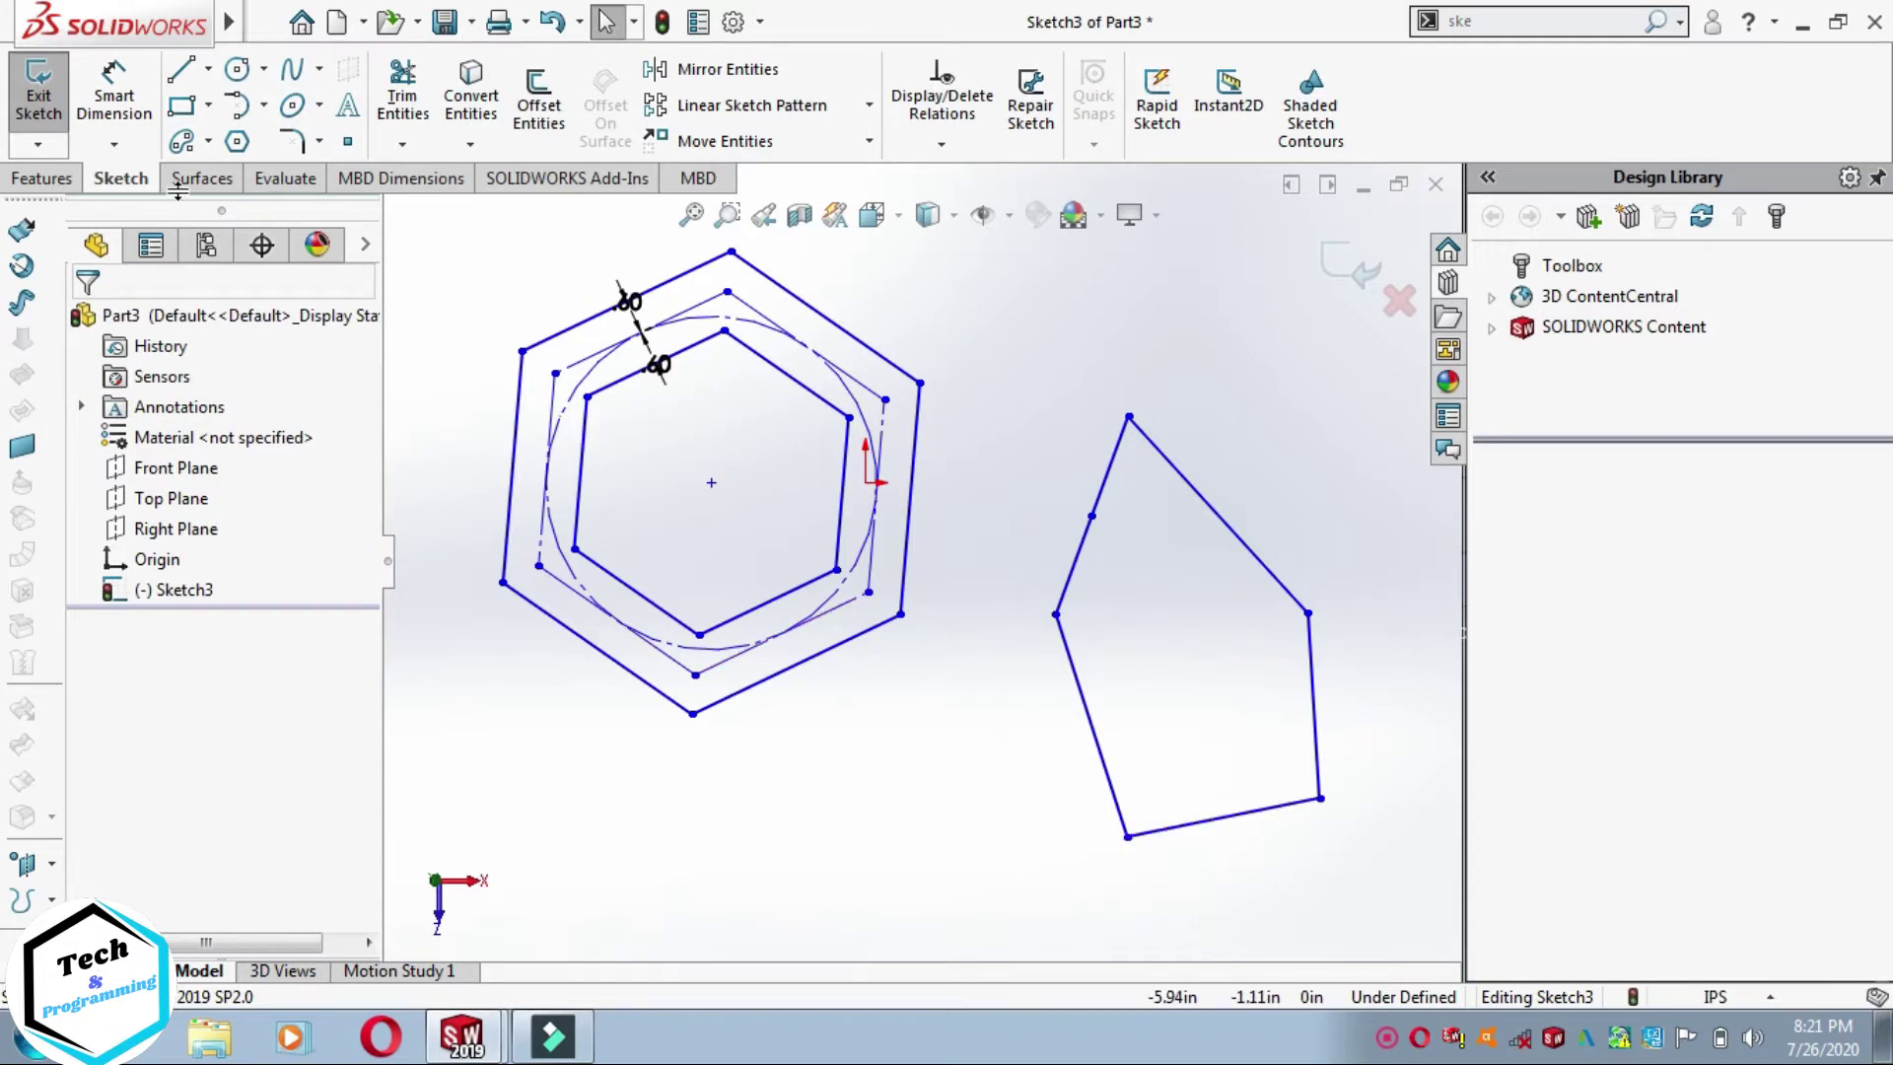
Step: Offset the outline's upper-right edge 0.60in outward, capping the ends with straight lines
click(539, 104)
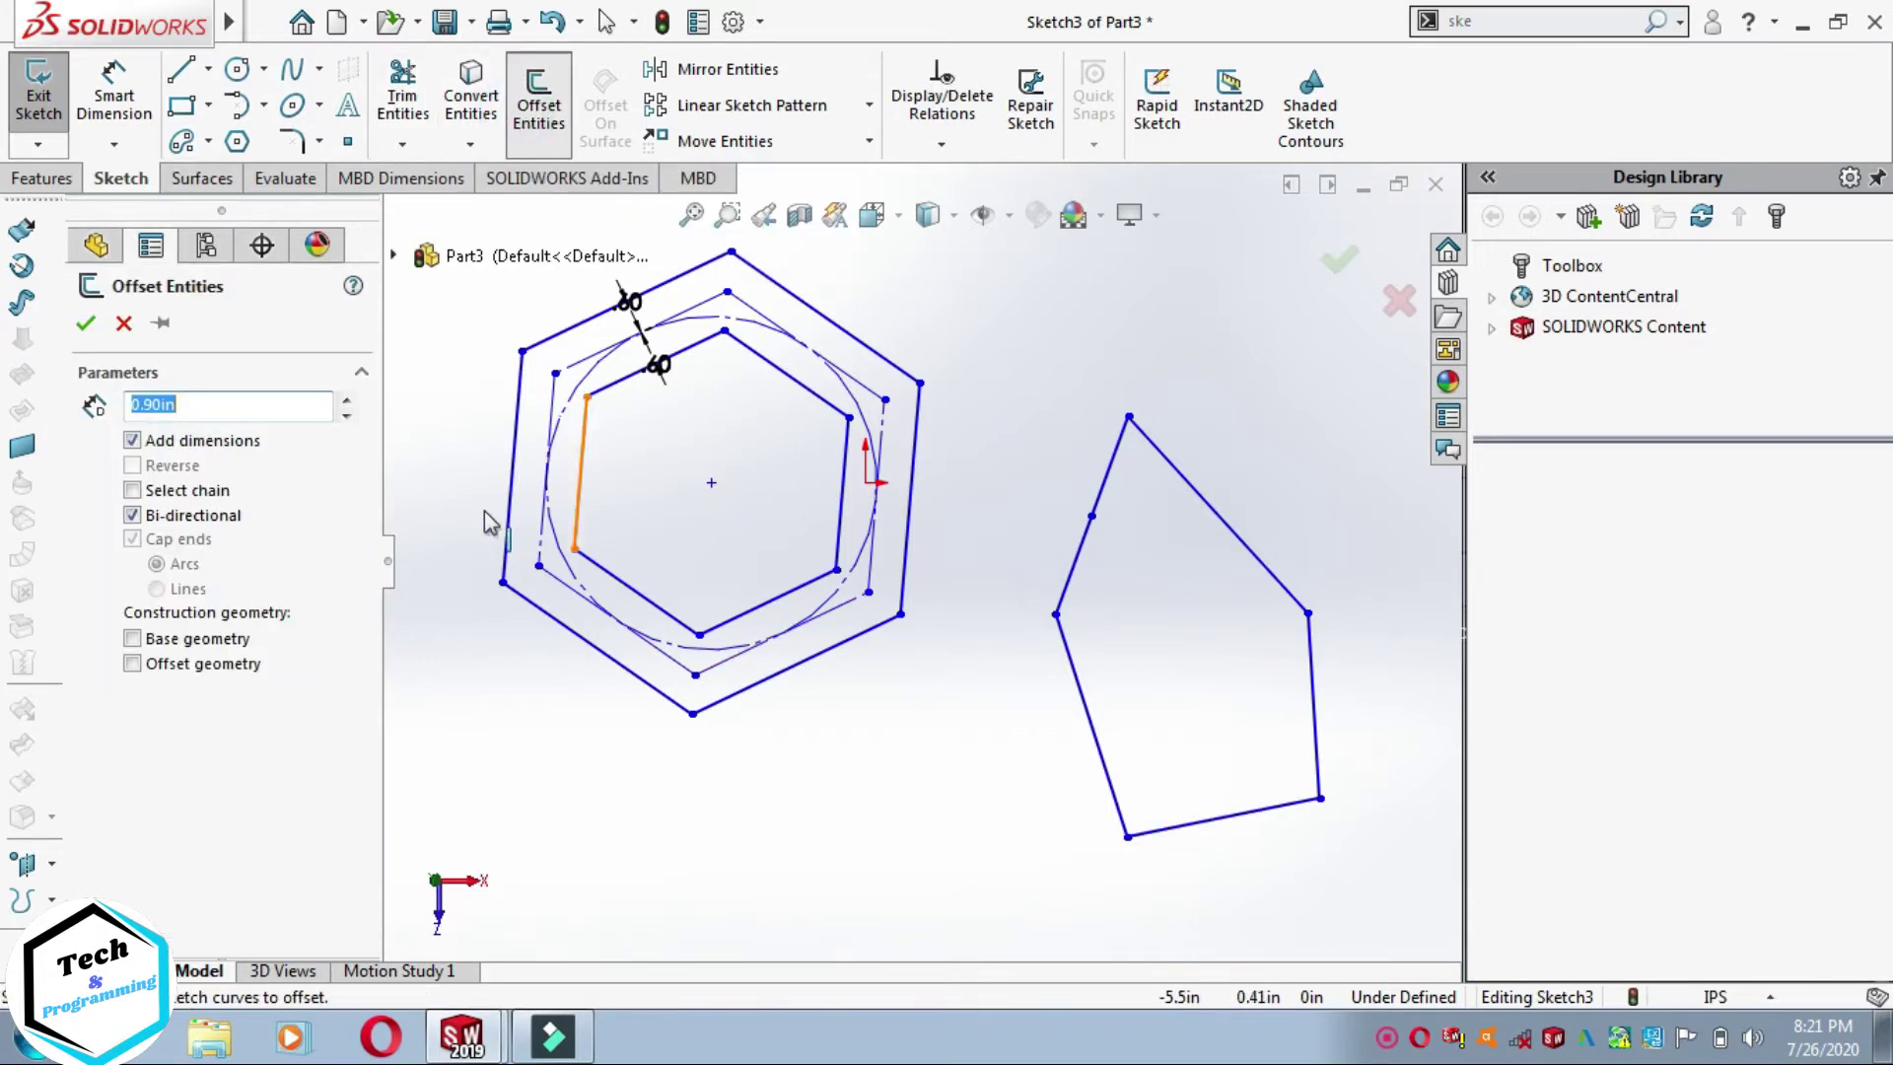
click(348, 416)
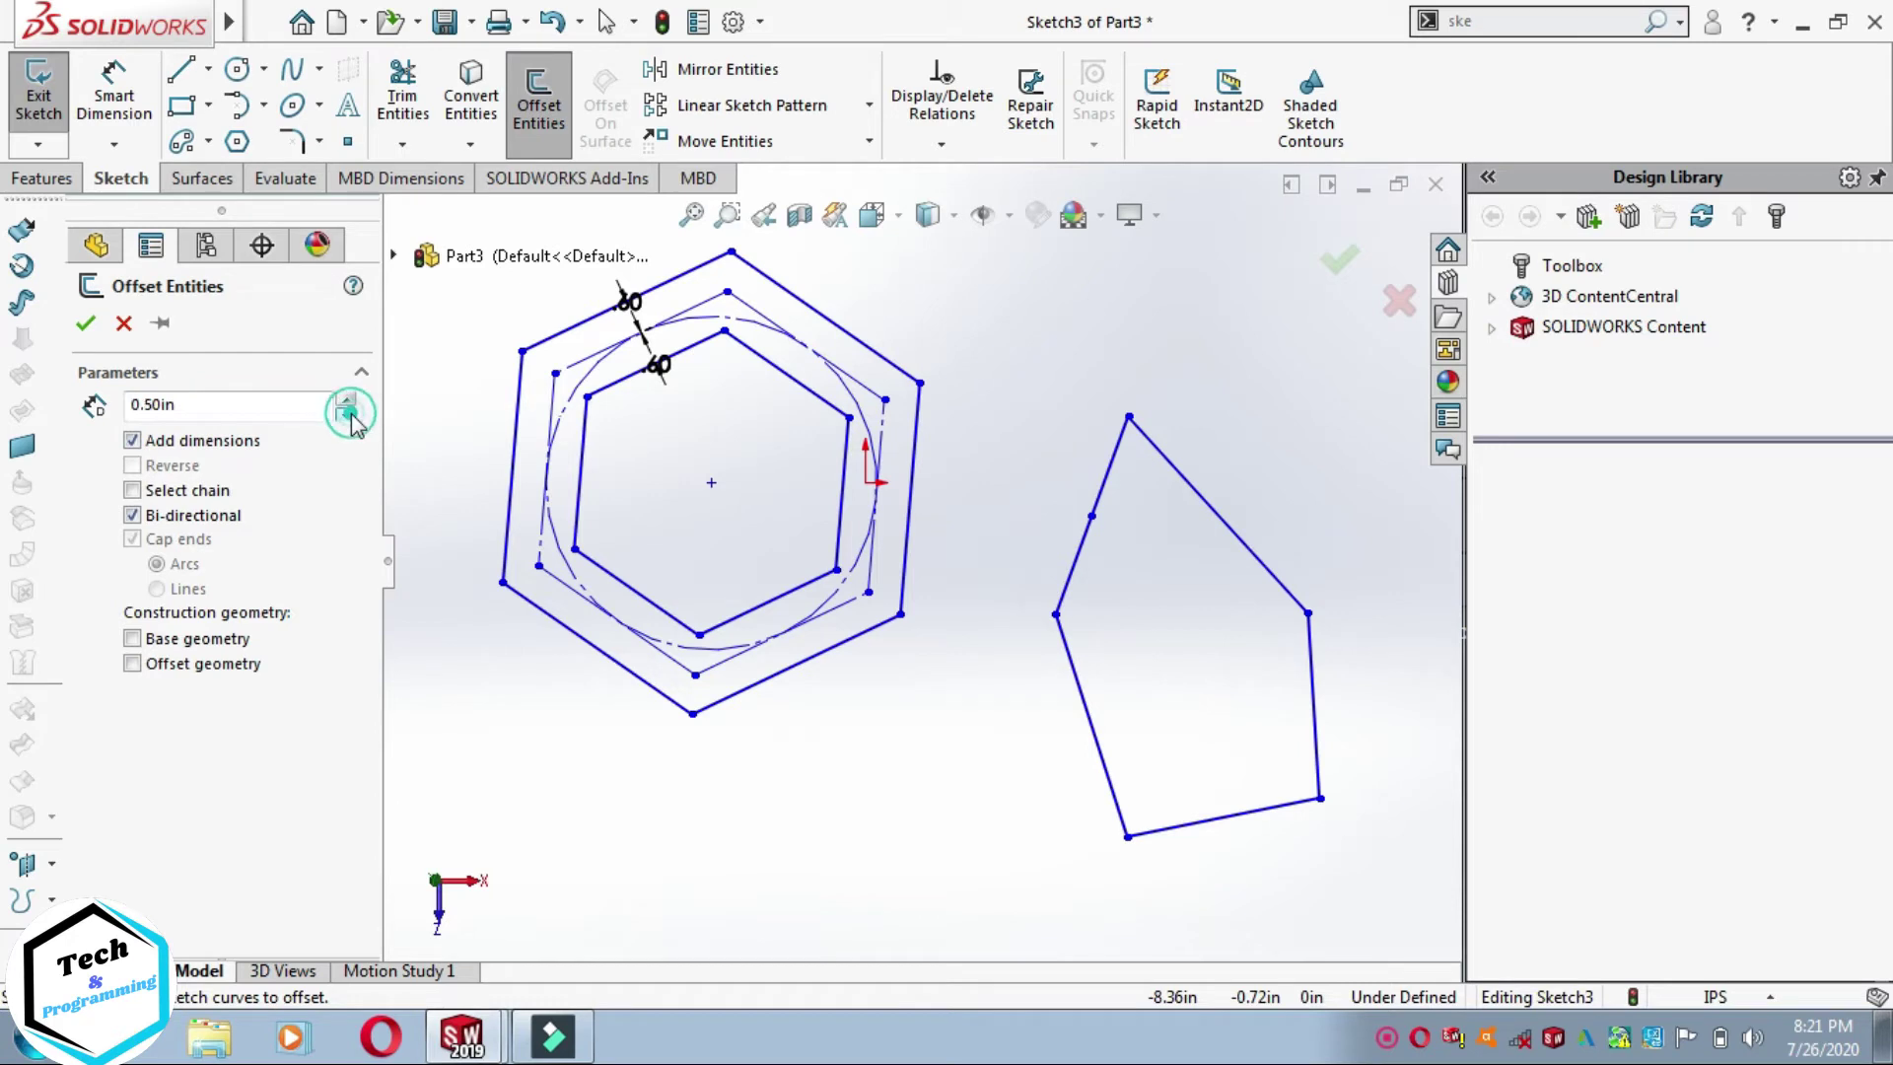
click(348, 416)
click(347, 400)
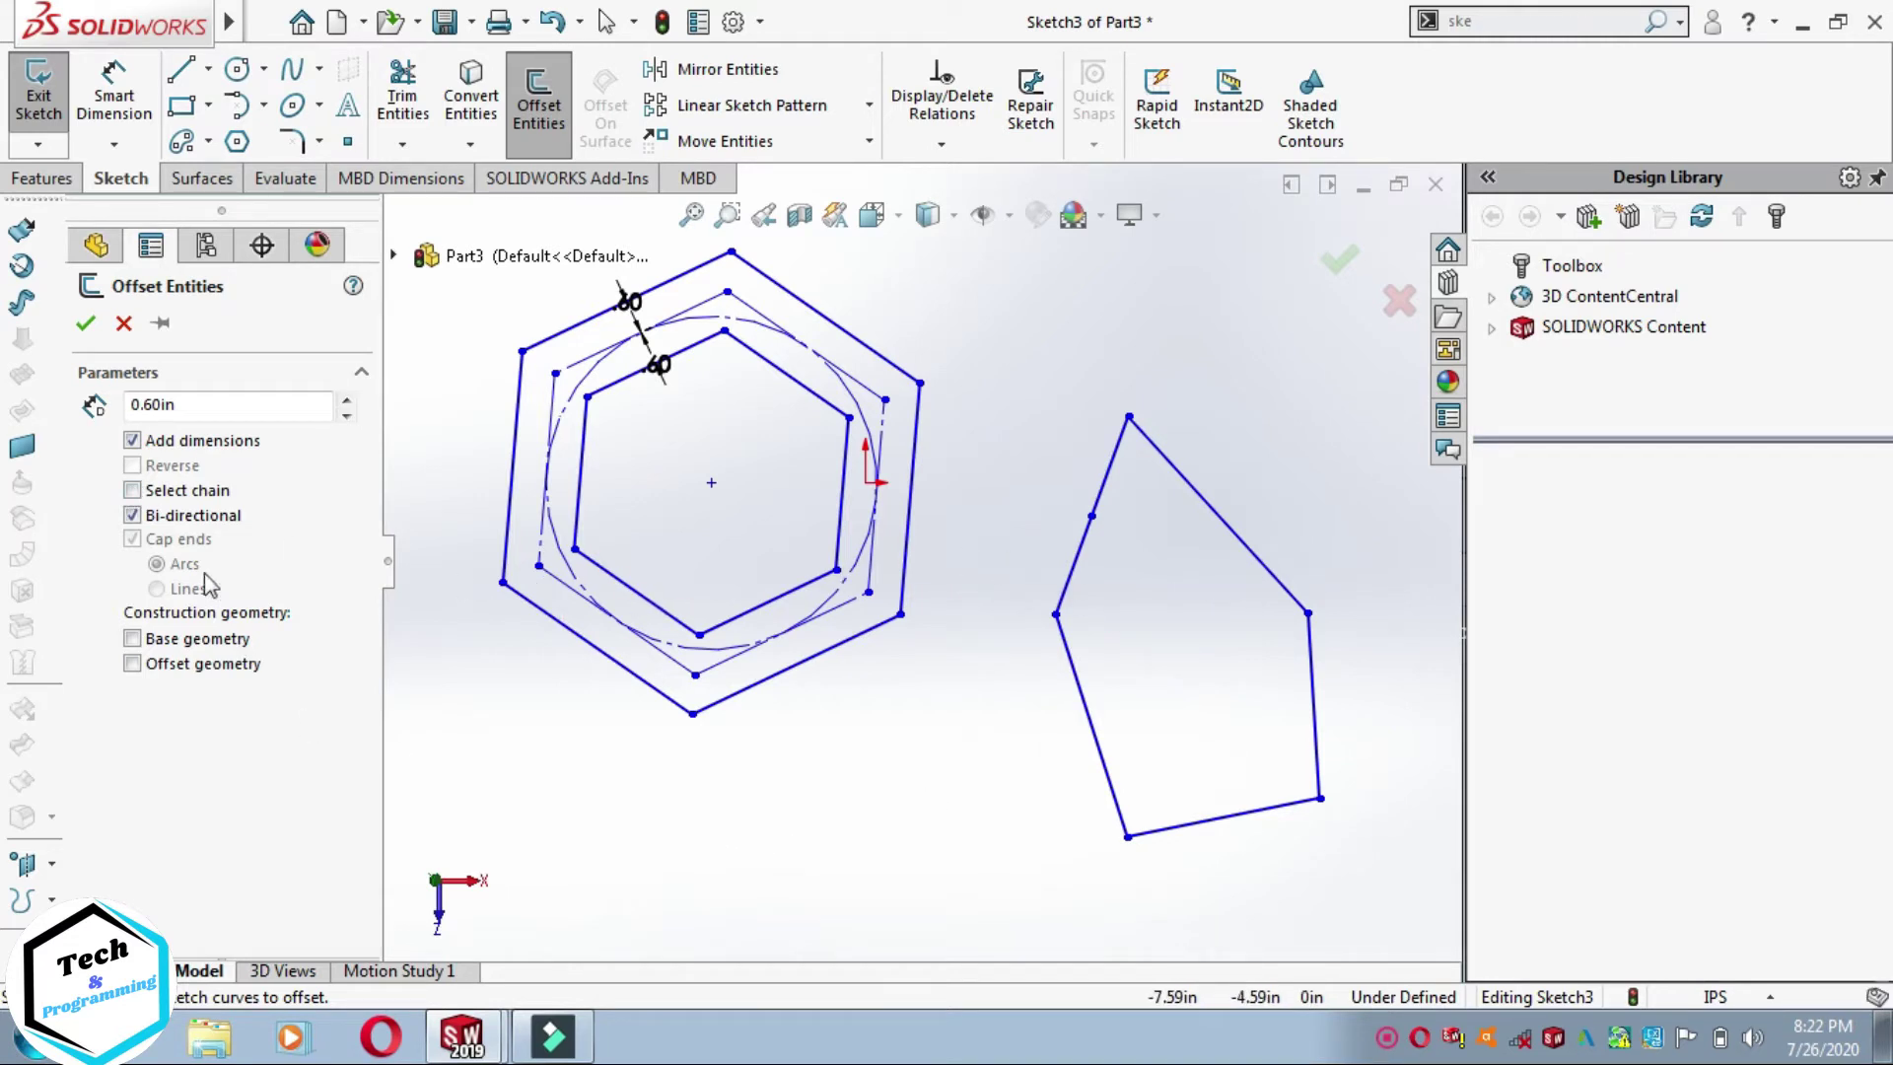
click(1276, 589)
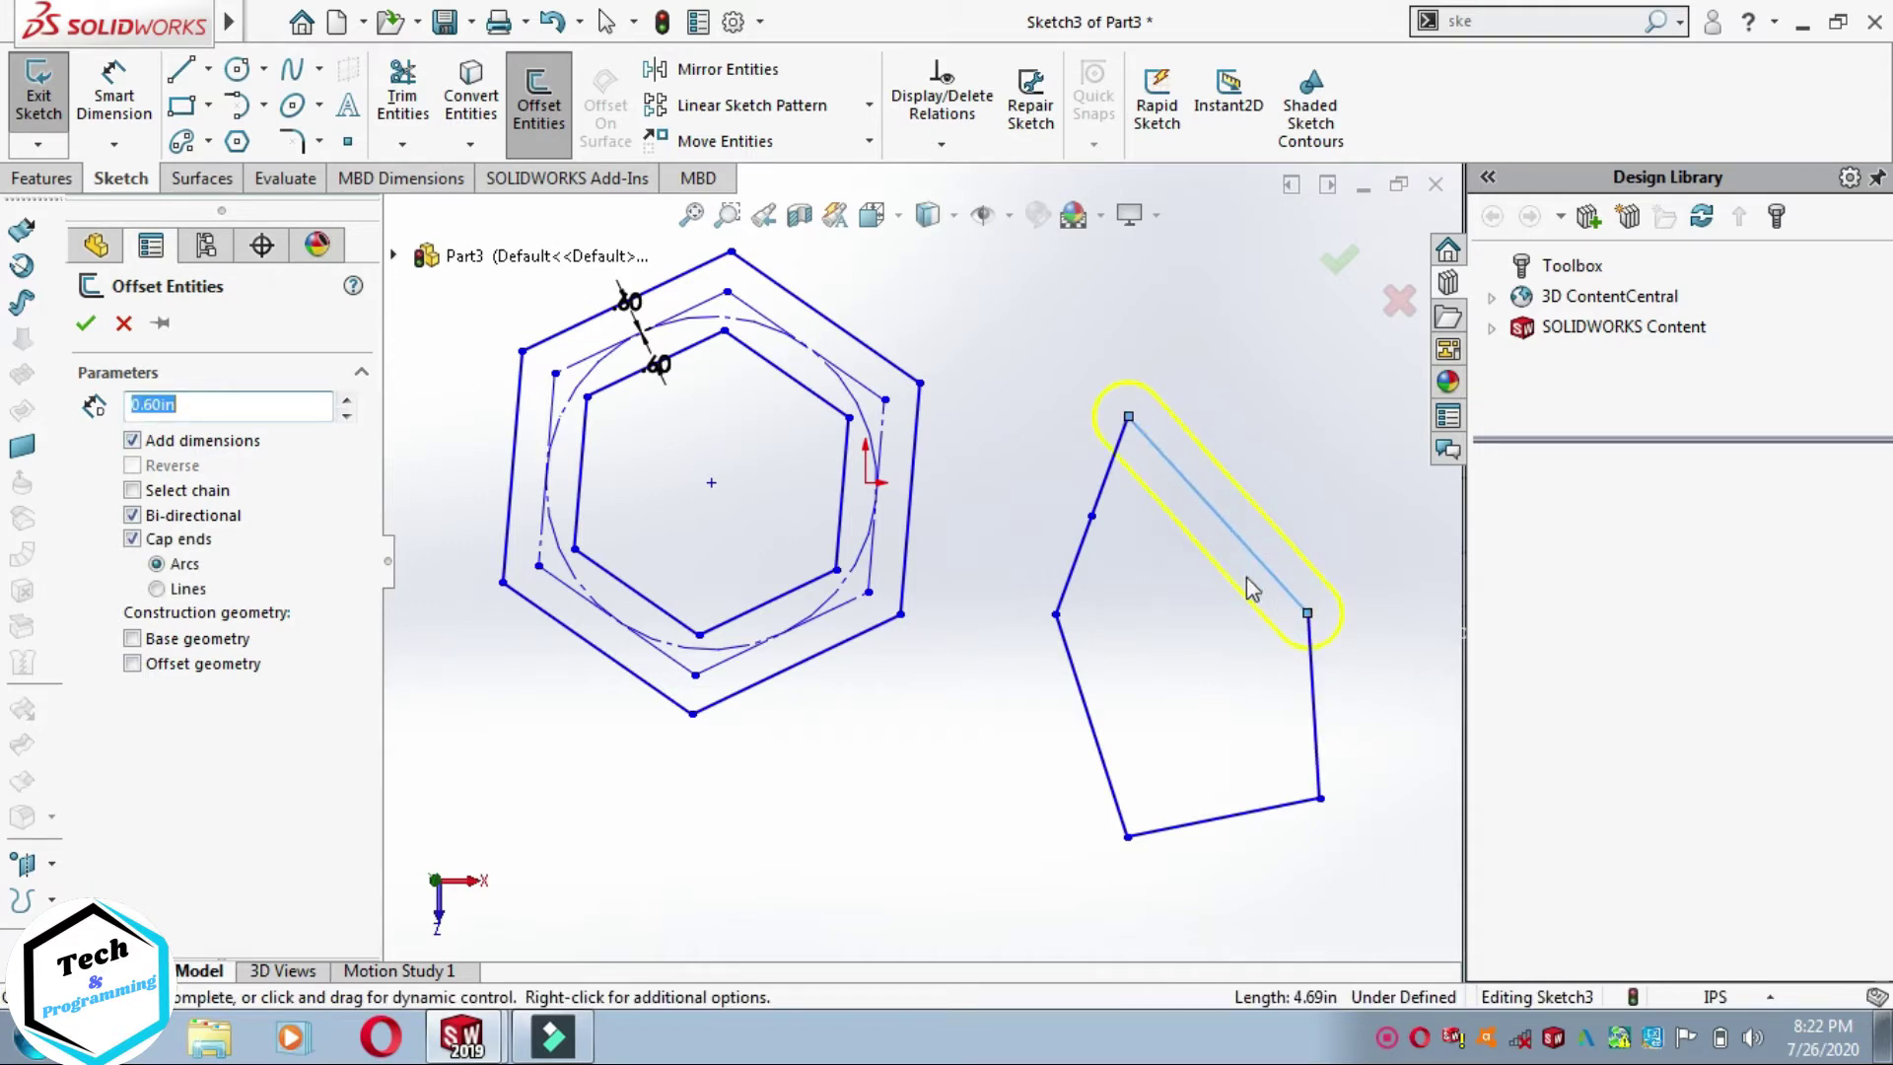
click(132, 515)
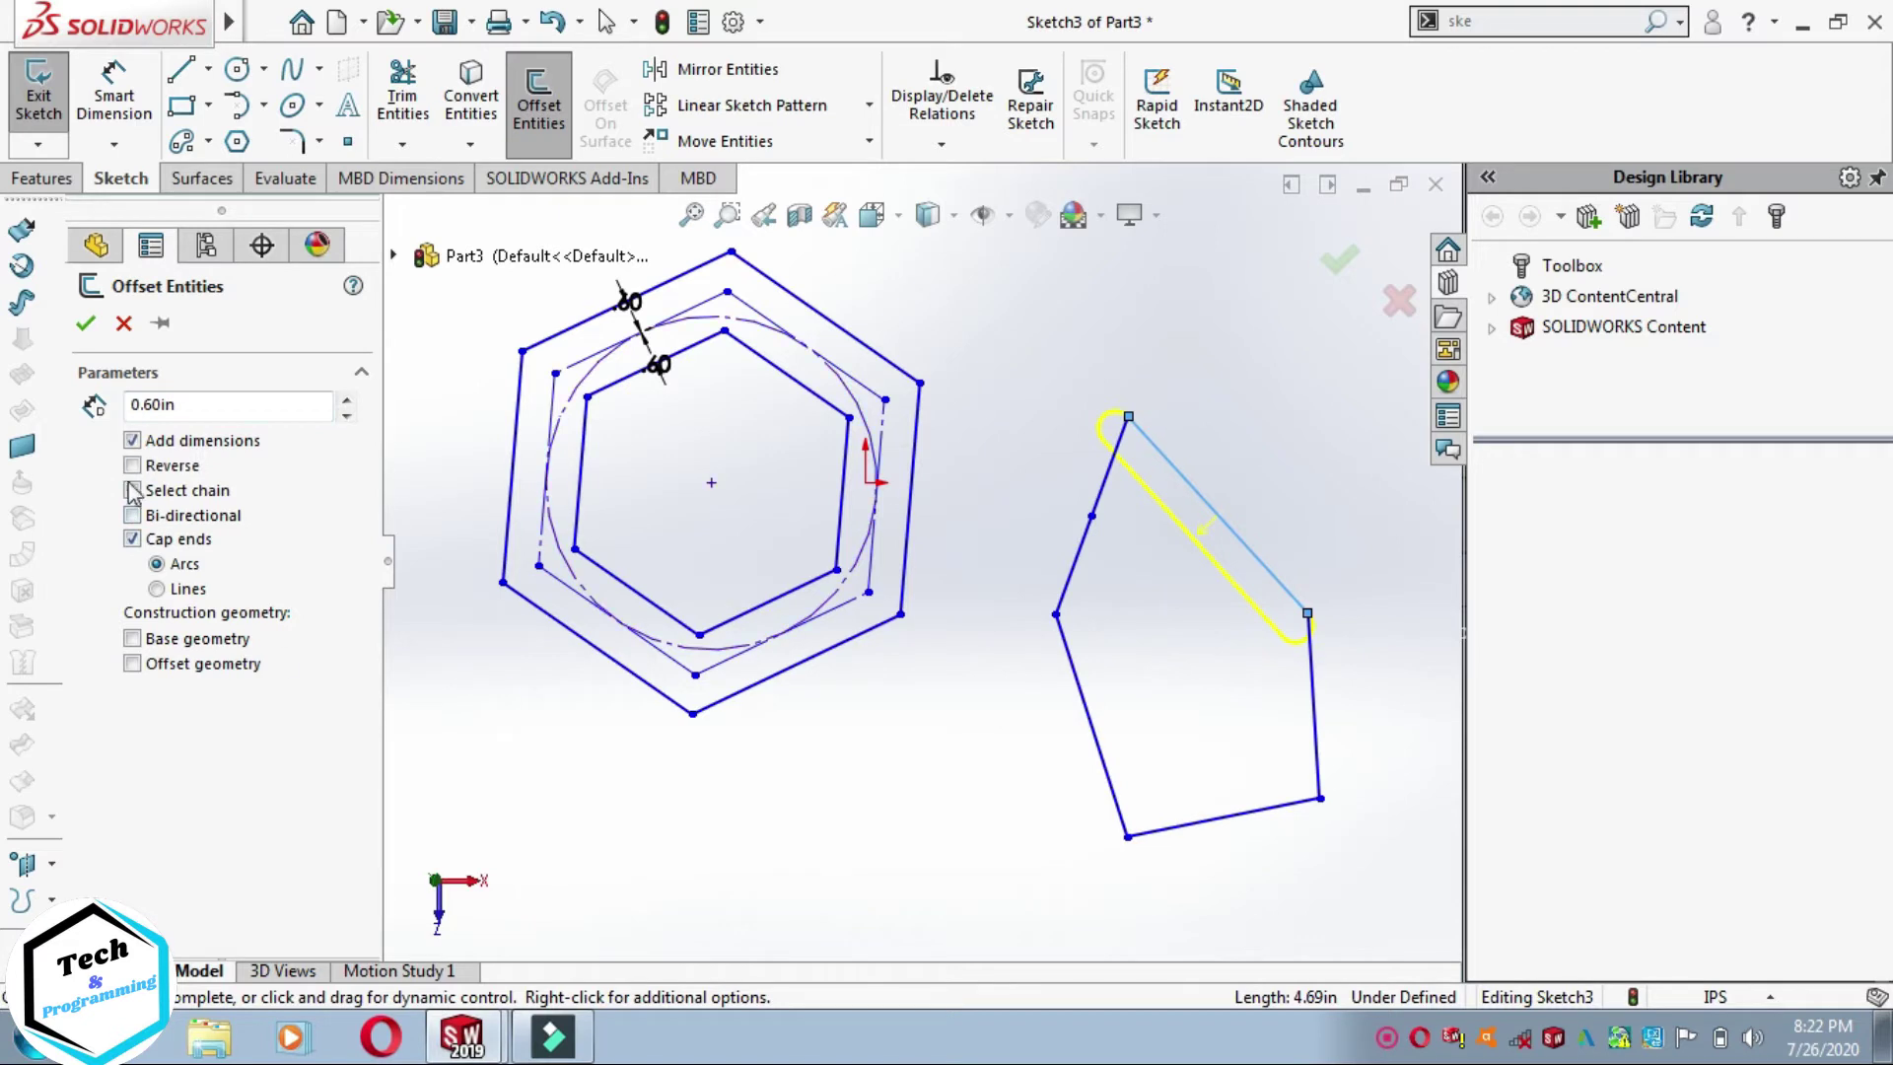
click(132, 466)
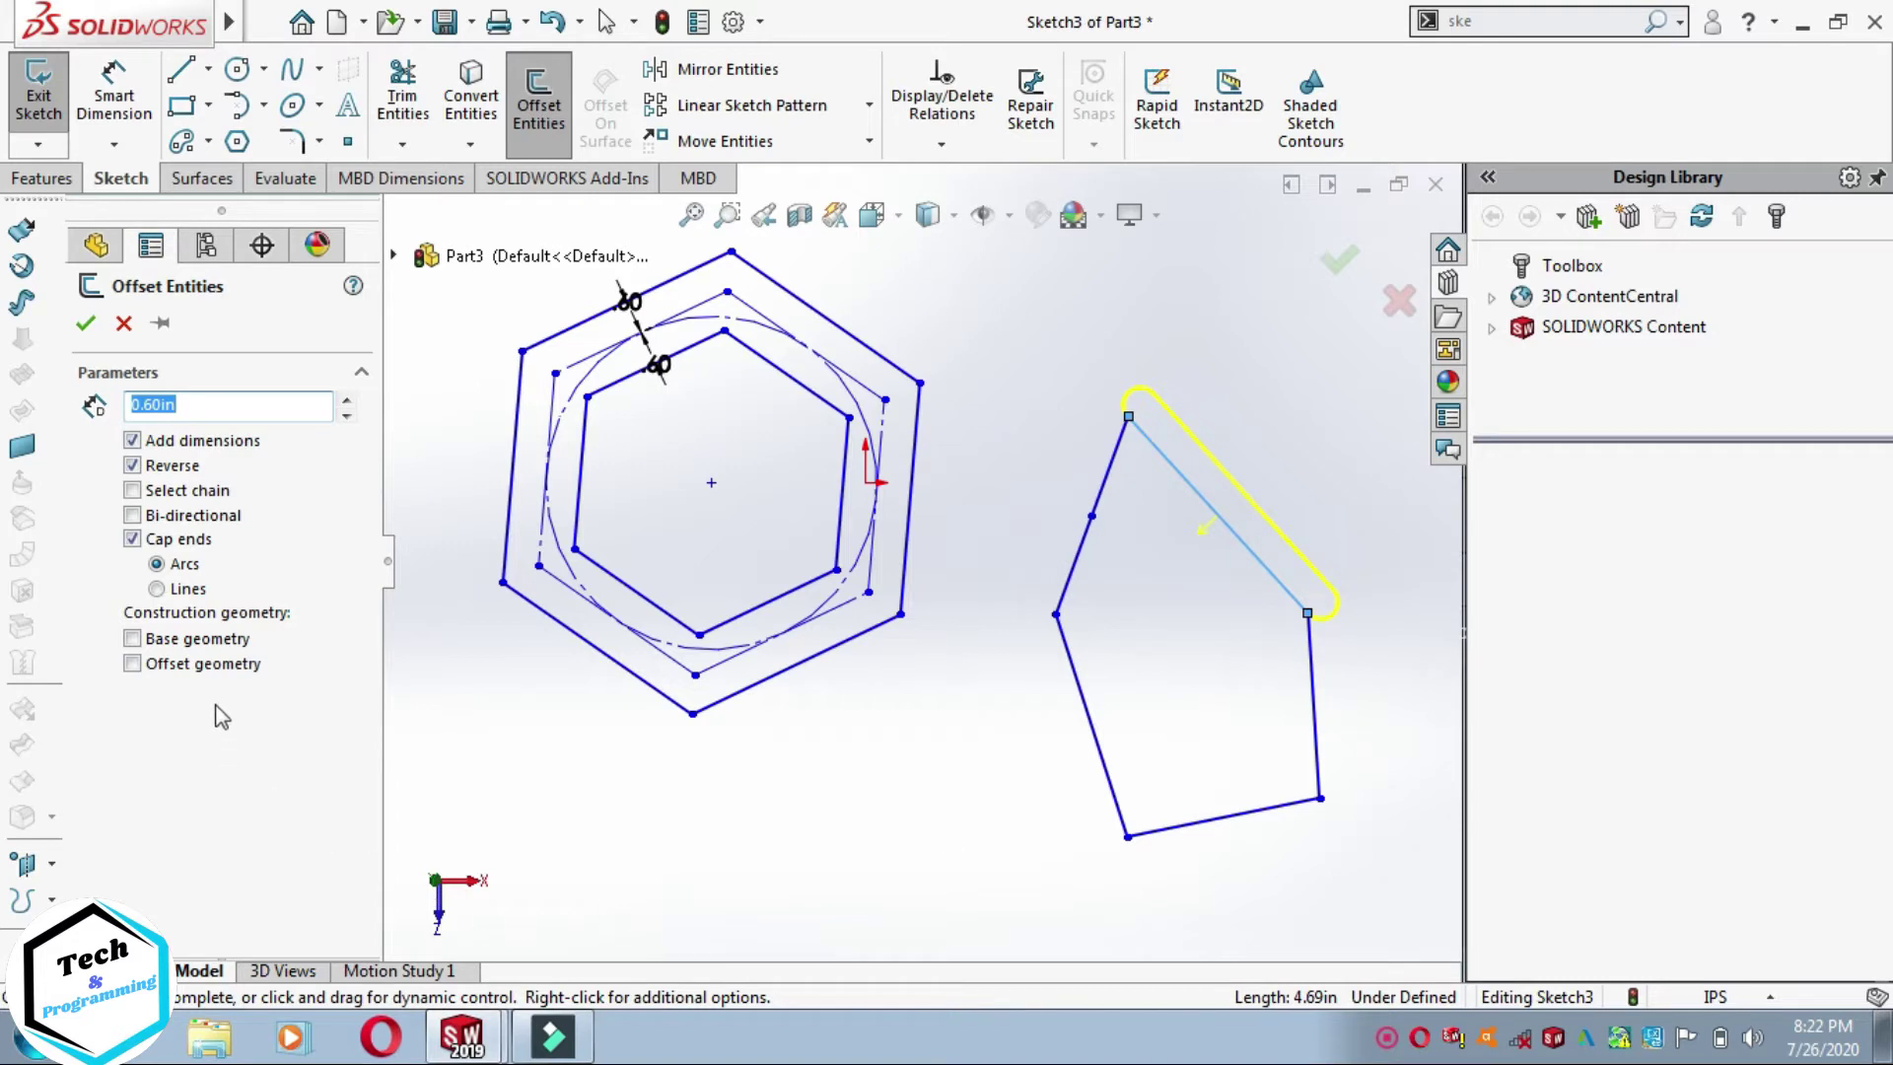
click(133, 540)
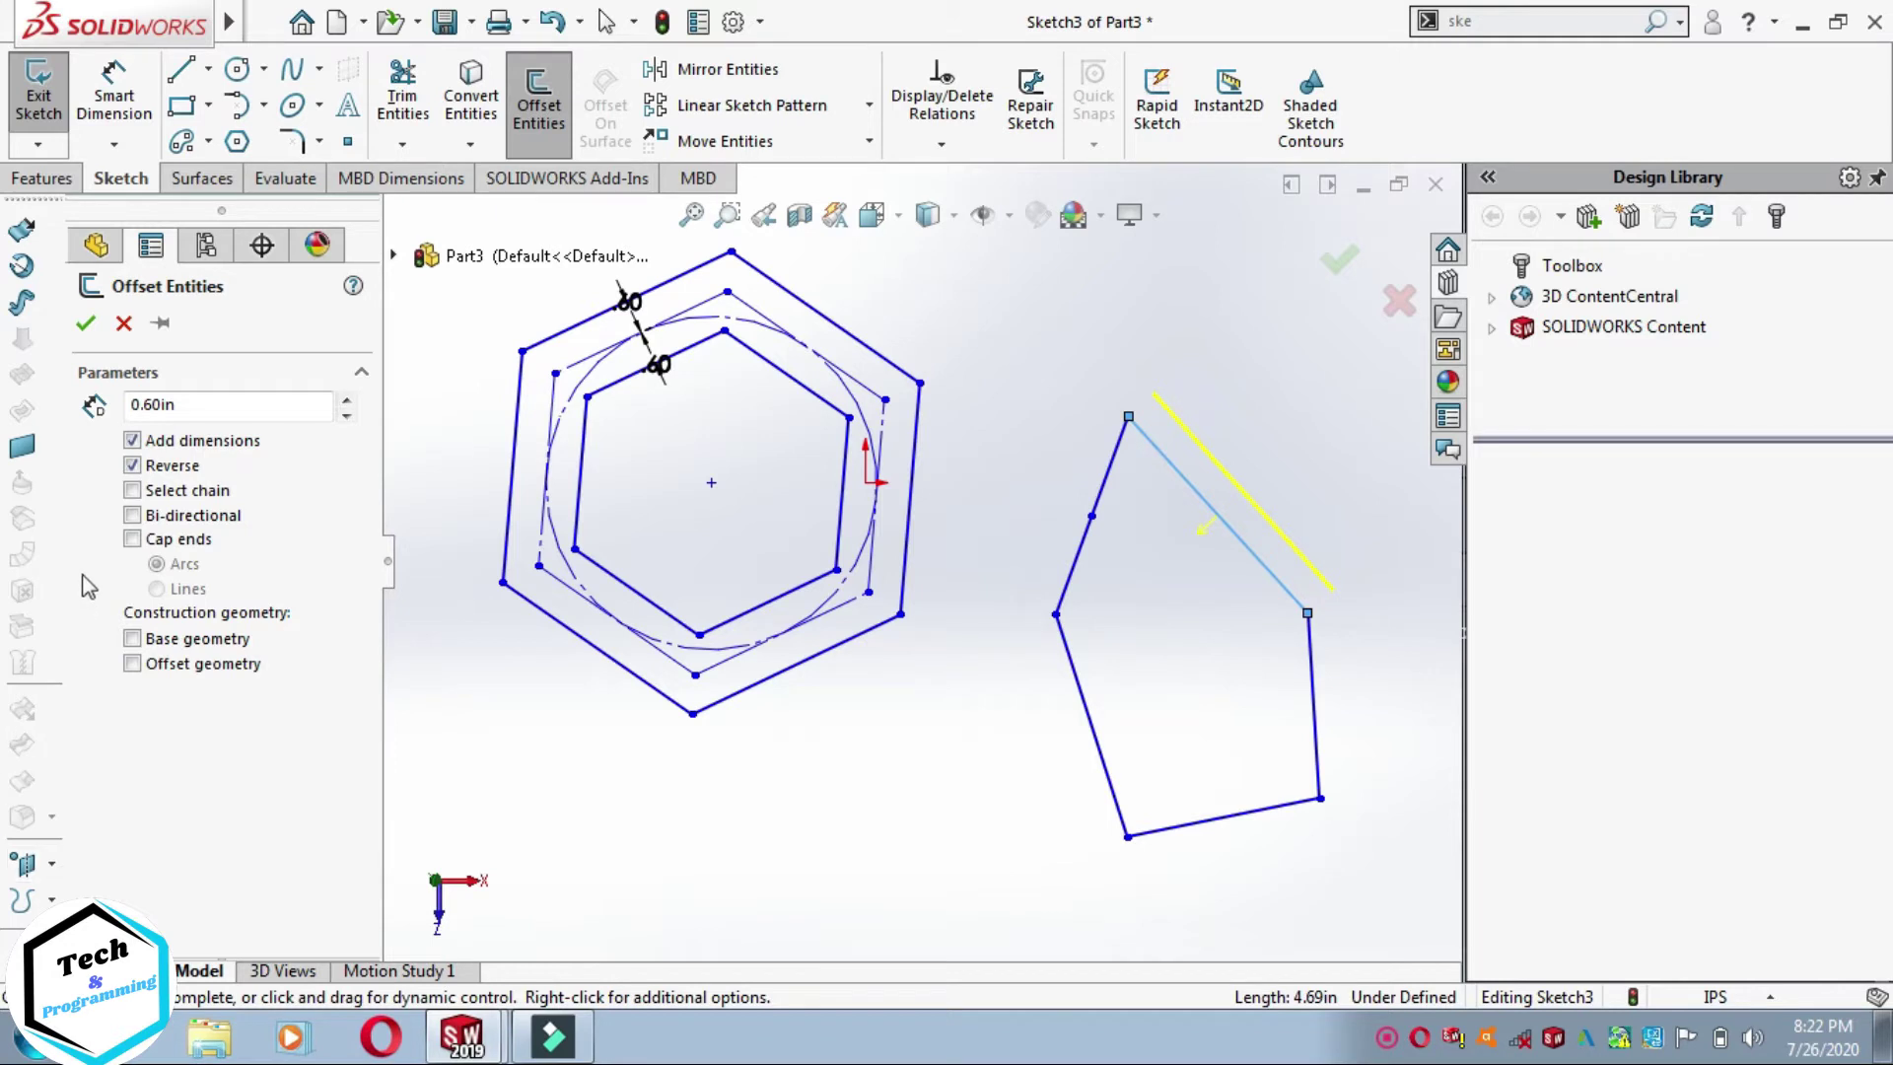
click(133, 540)
click(156, 589)
click(84, 323)
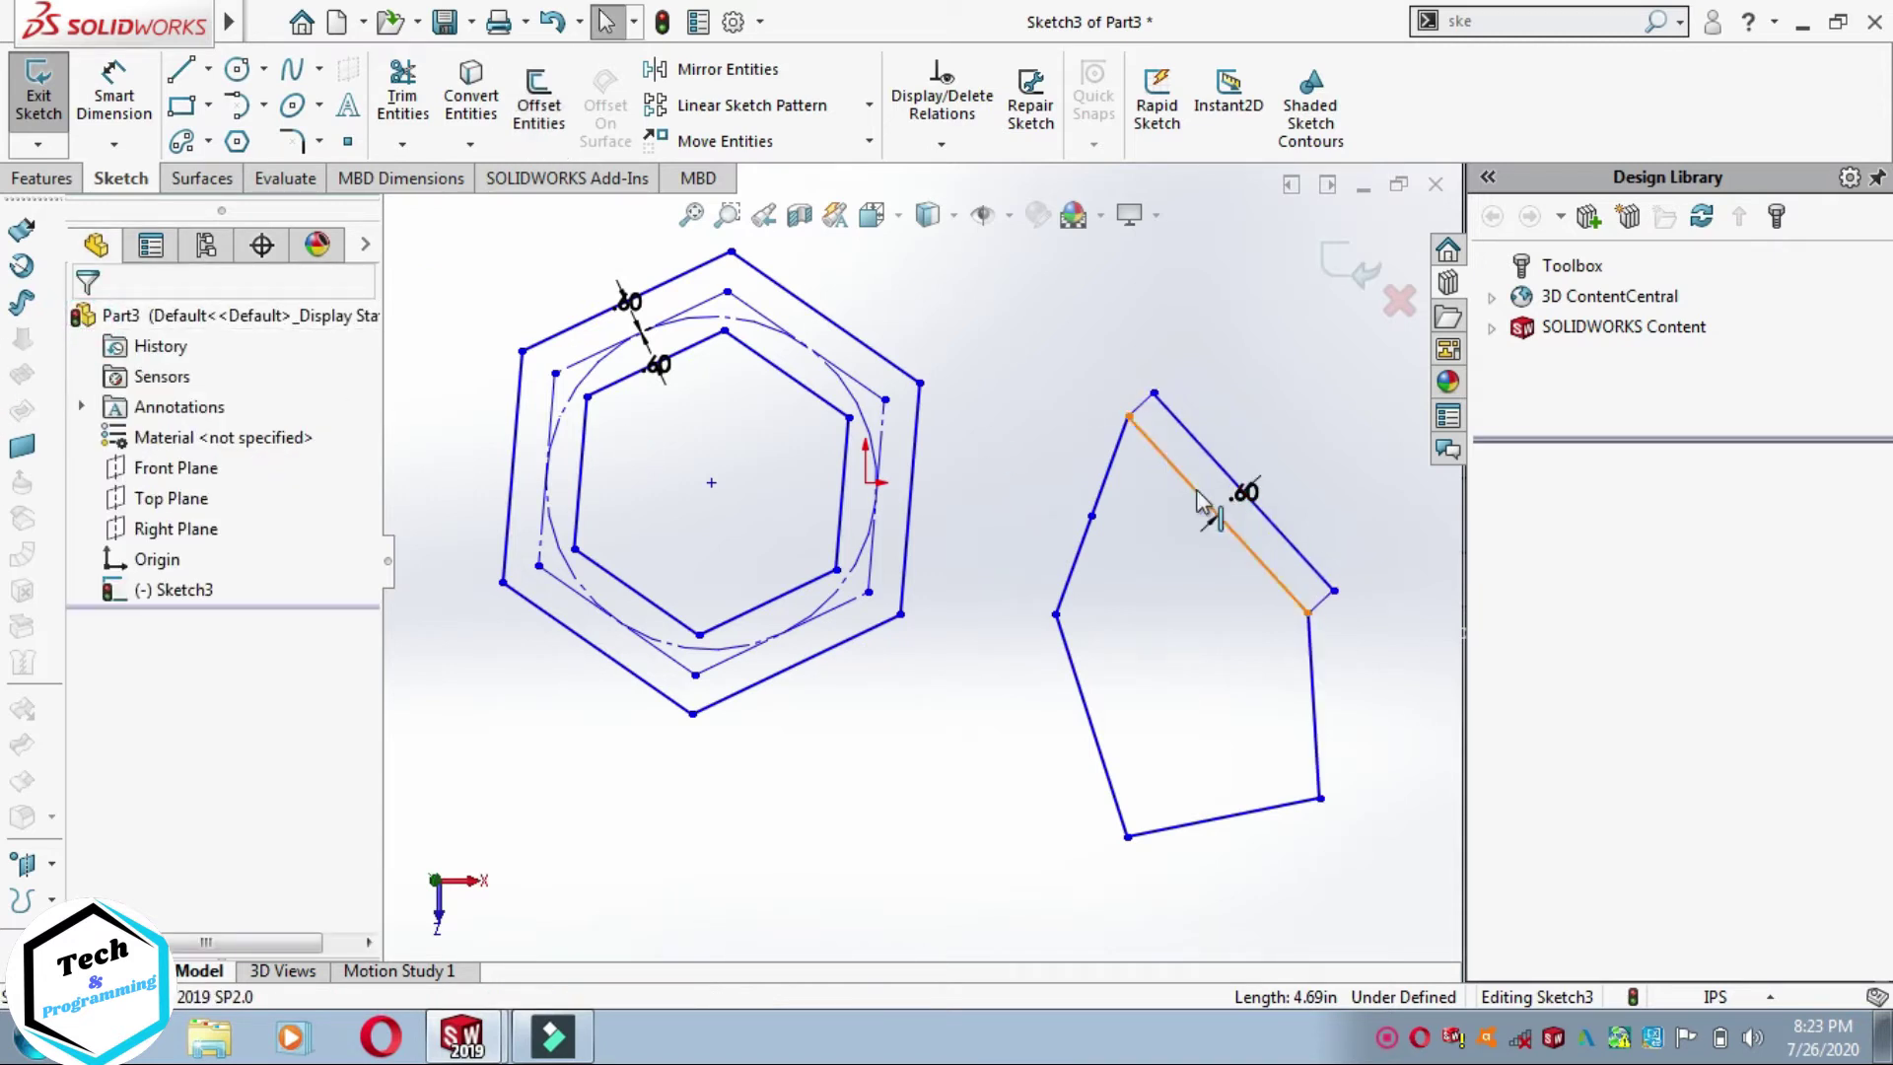
Step: Offset the outline's bottom edge 0.60in outward with rounded arc end caps
click(538, 104)
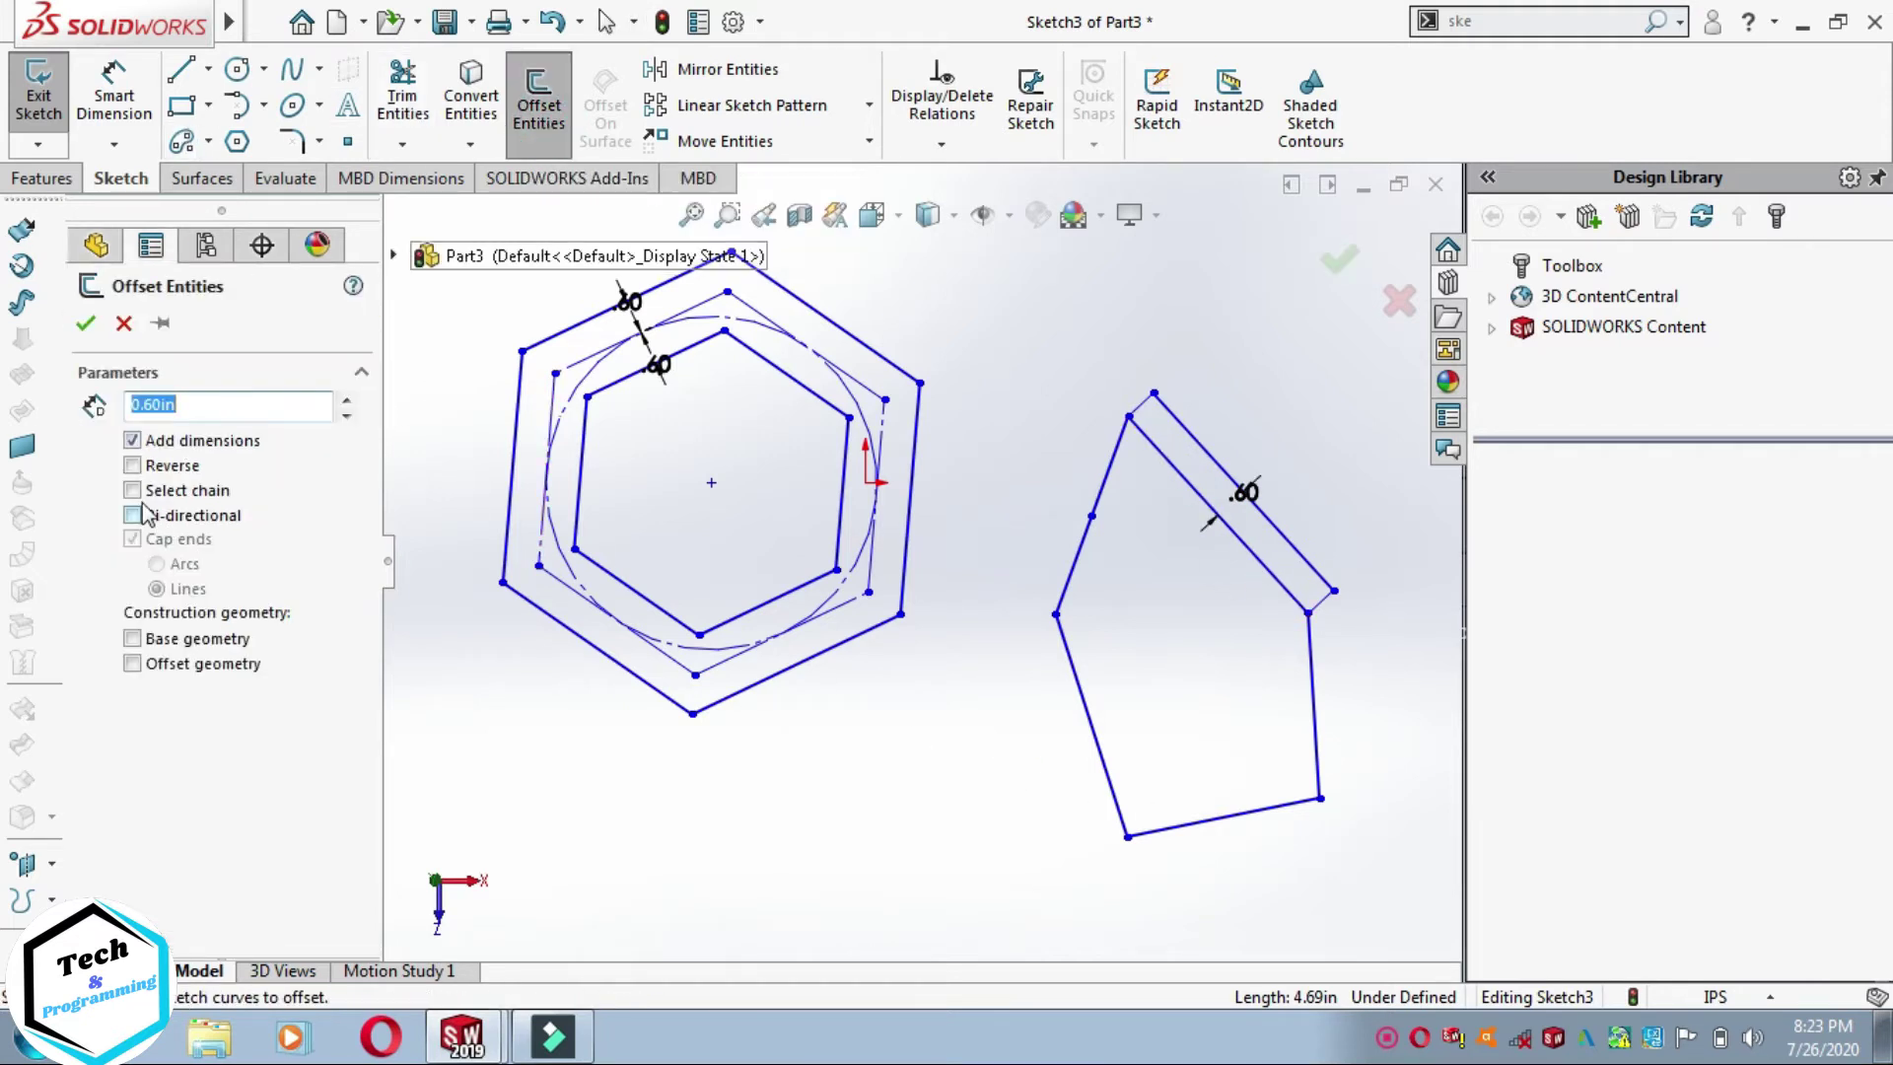
click(133, 538)
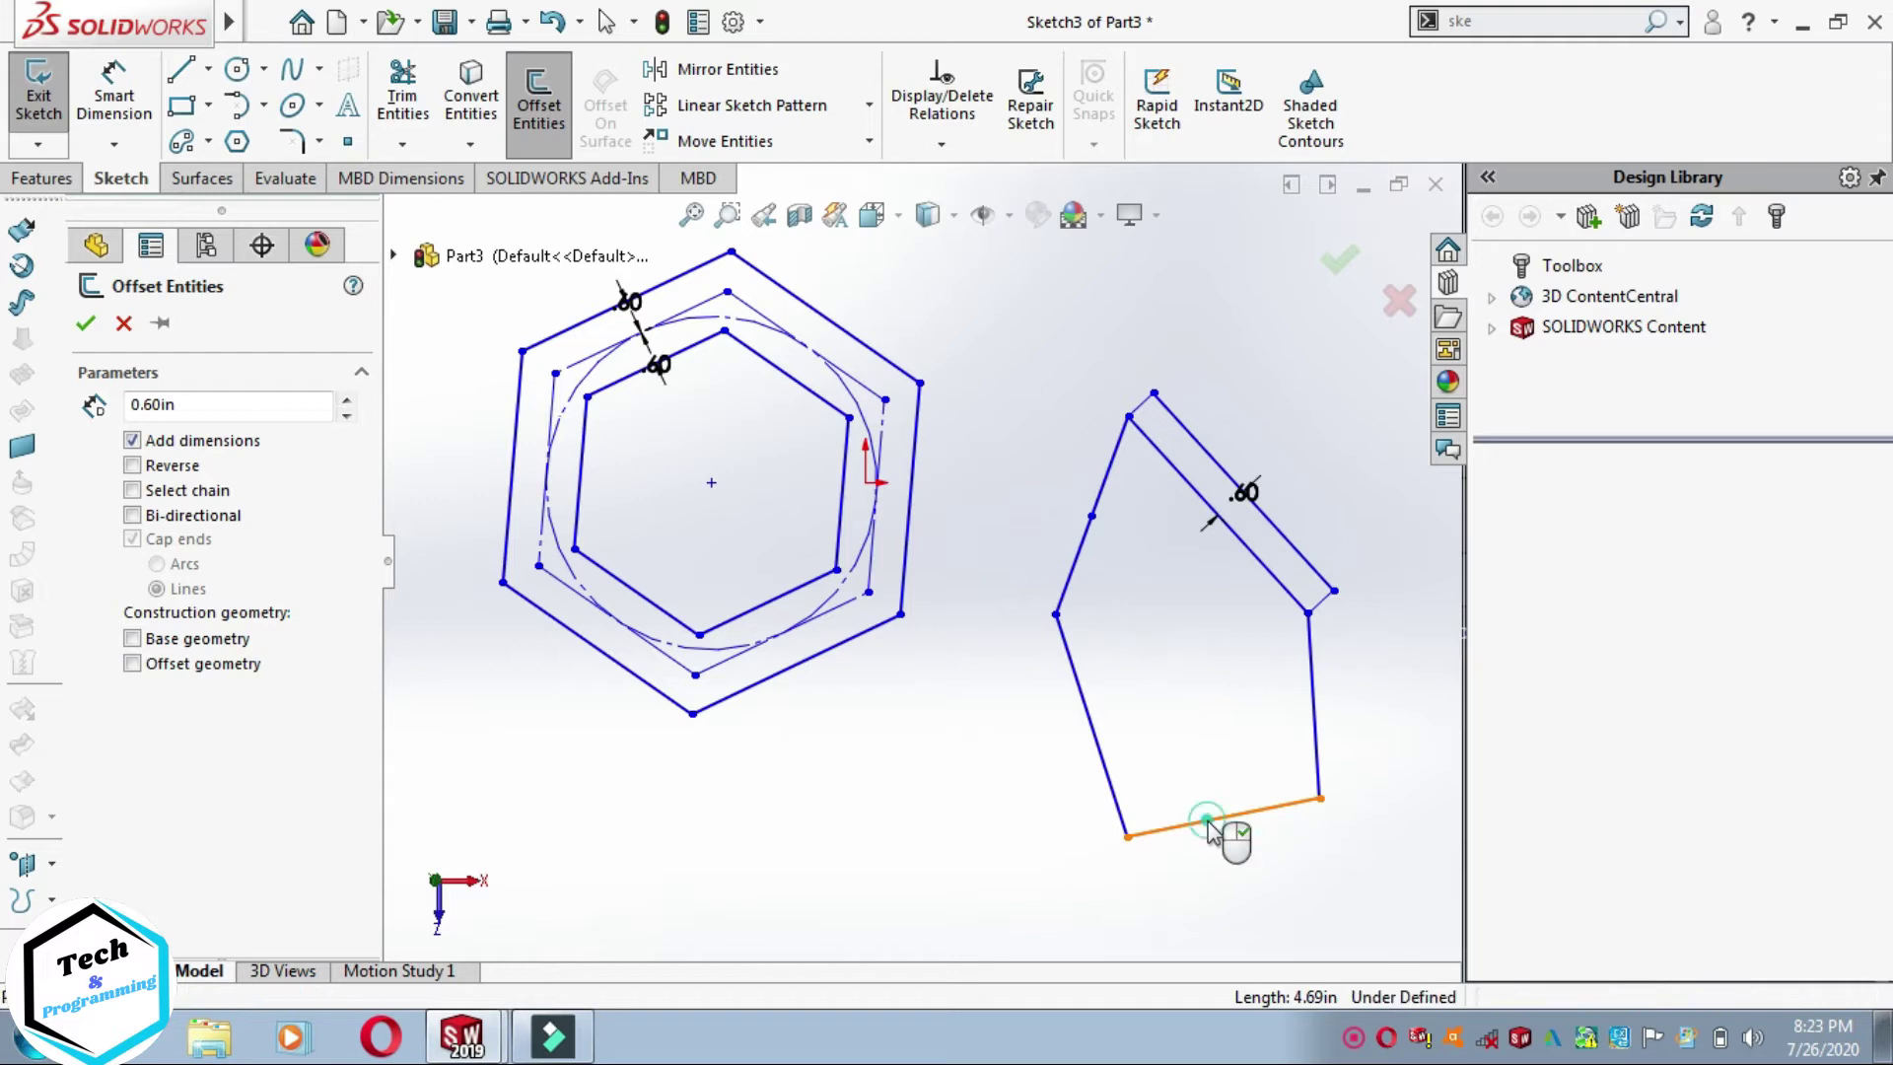
click(1213, 830)
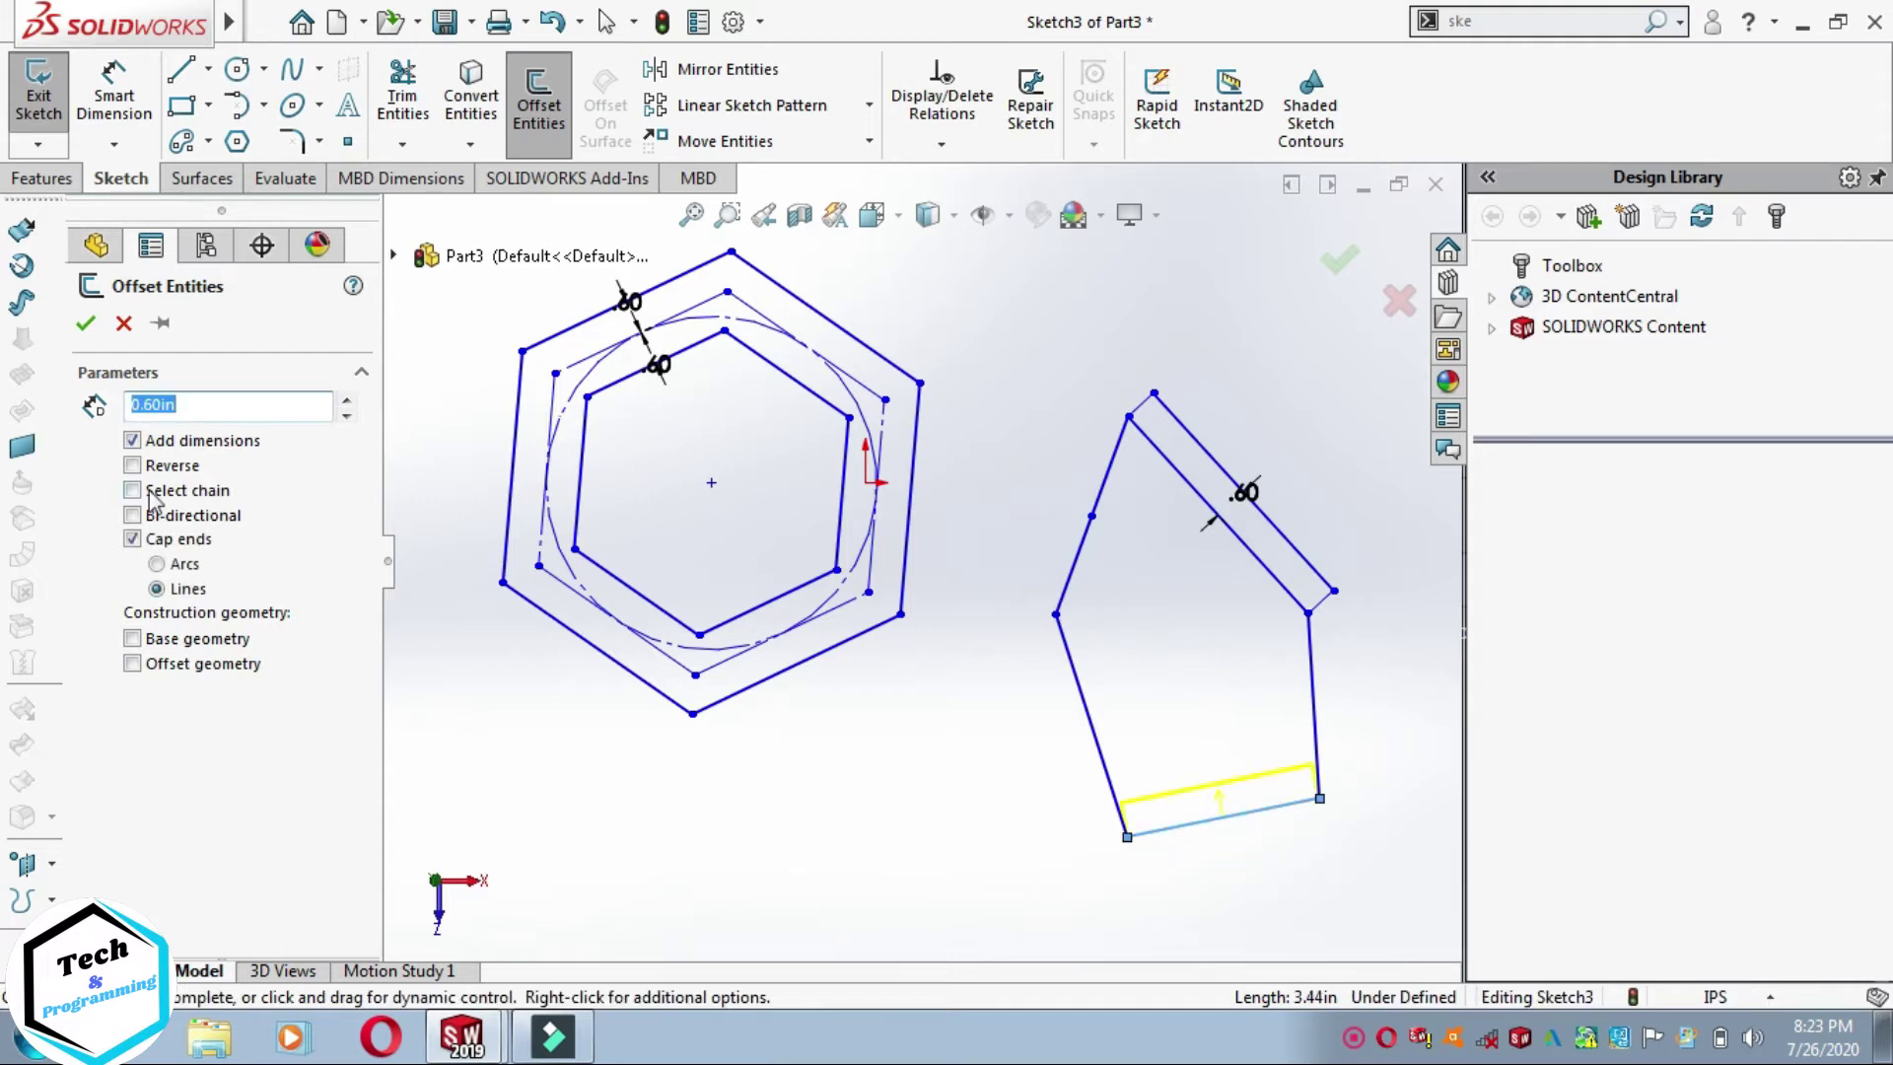
click(133, 467)
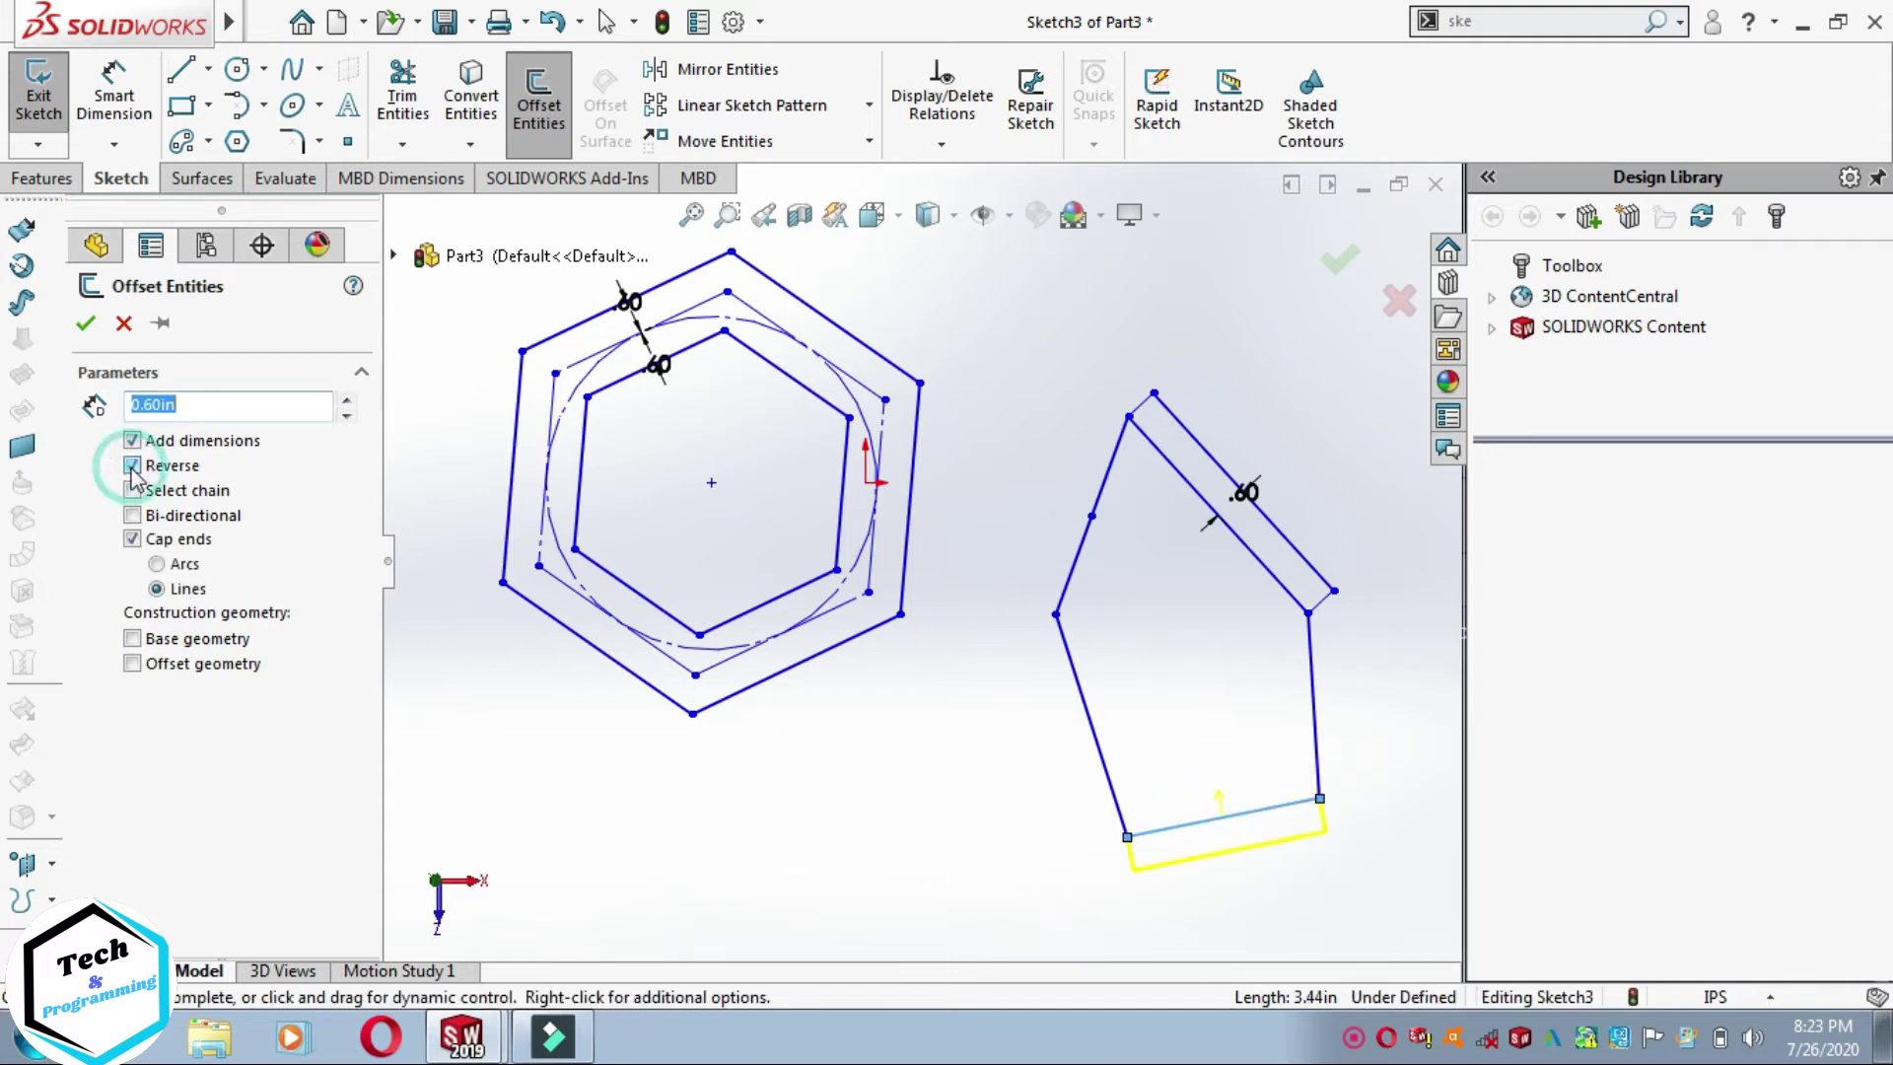
click(159, 567)
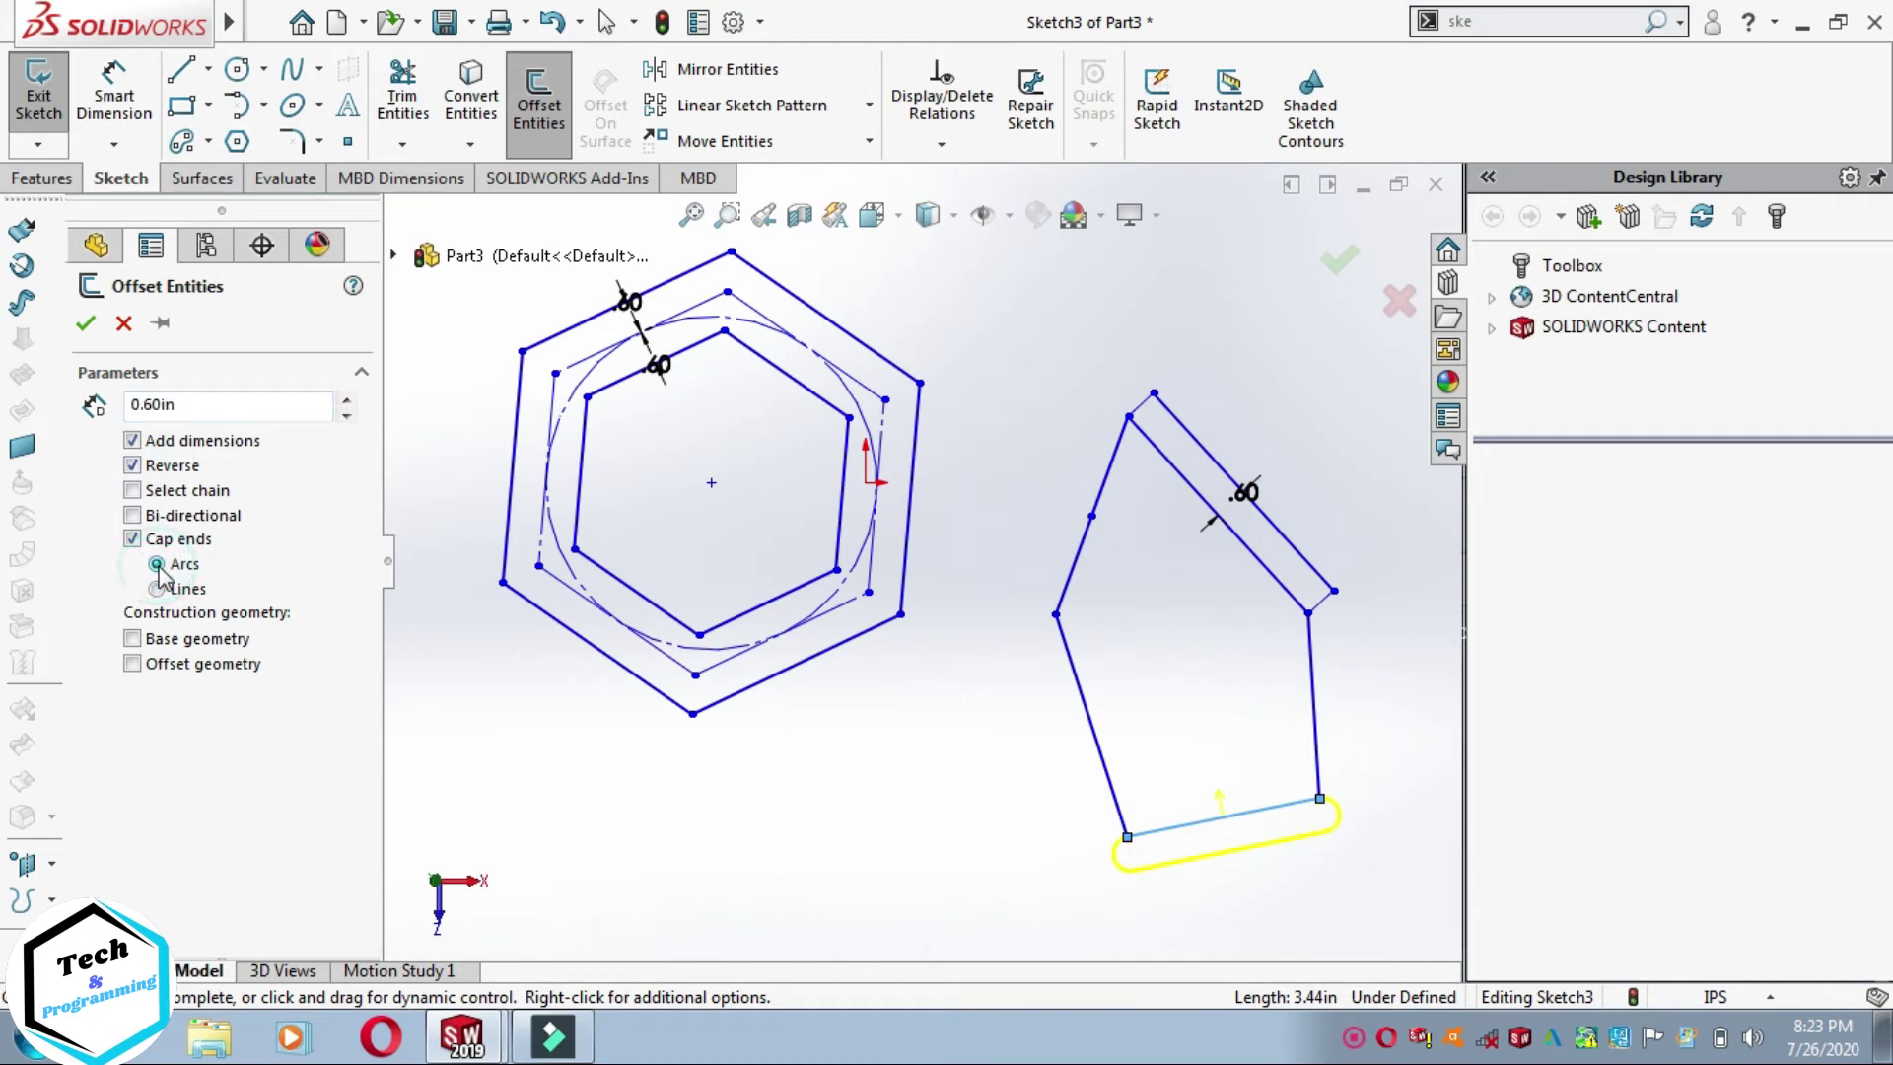
click(85, 322)
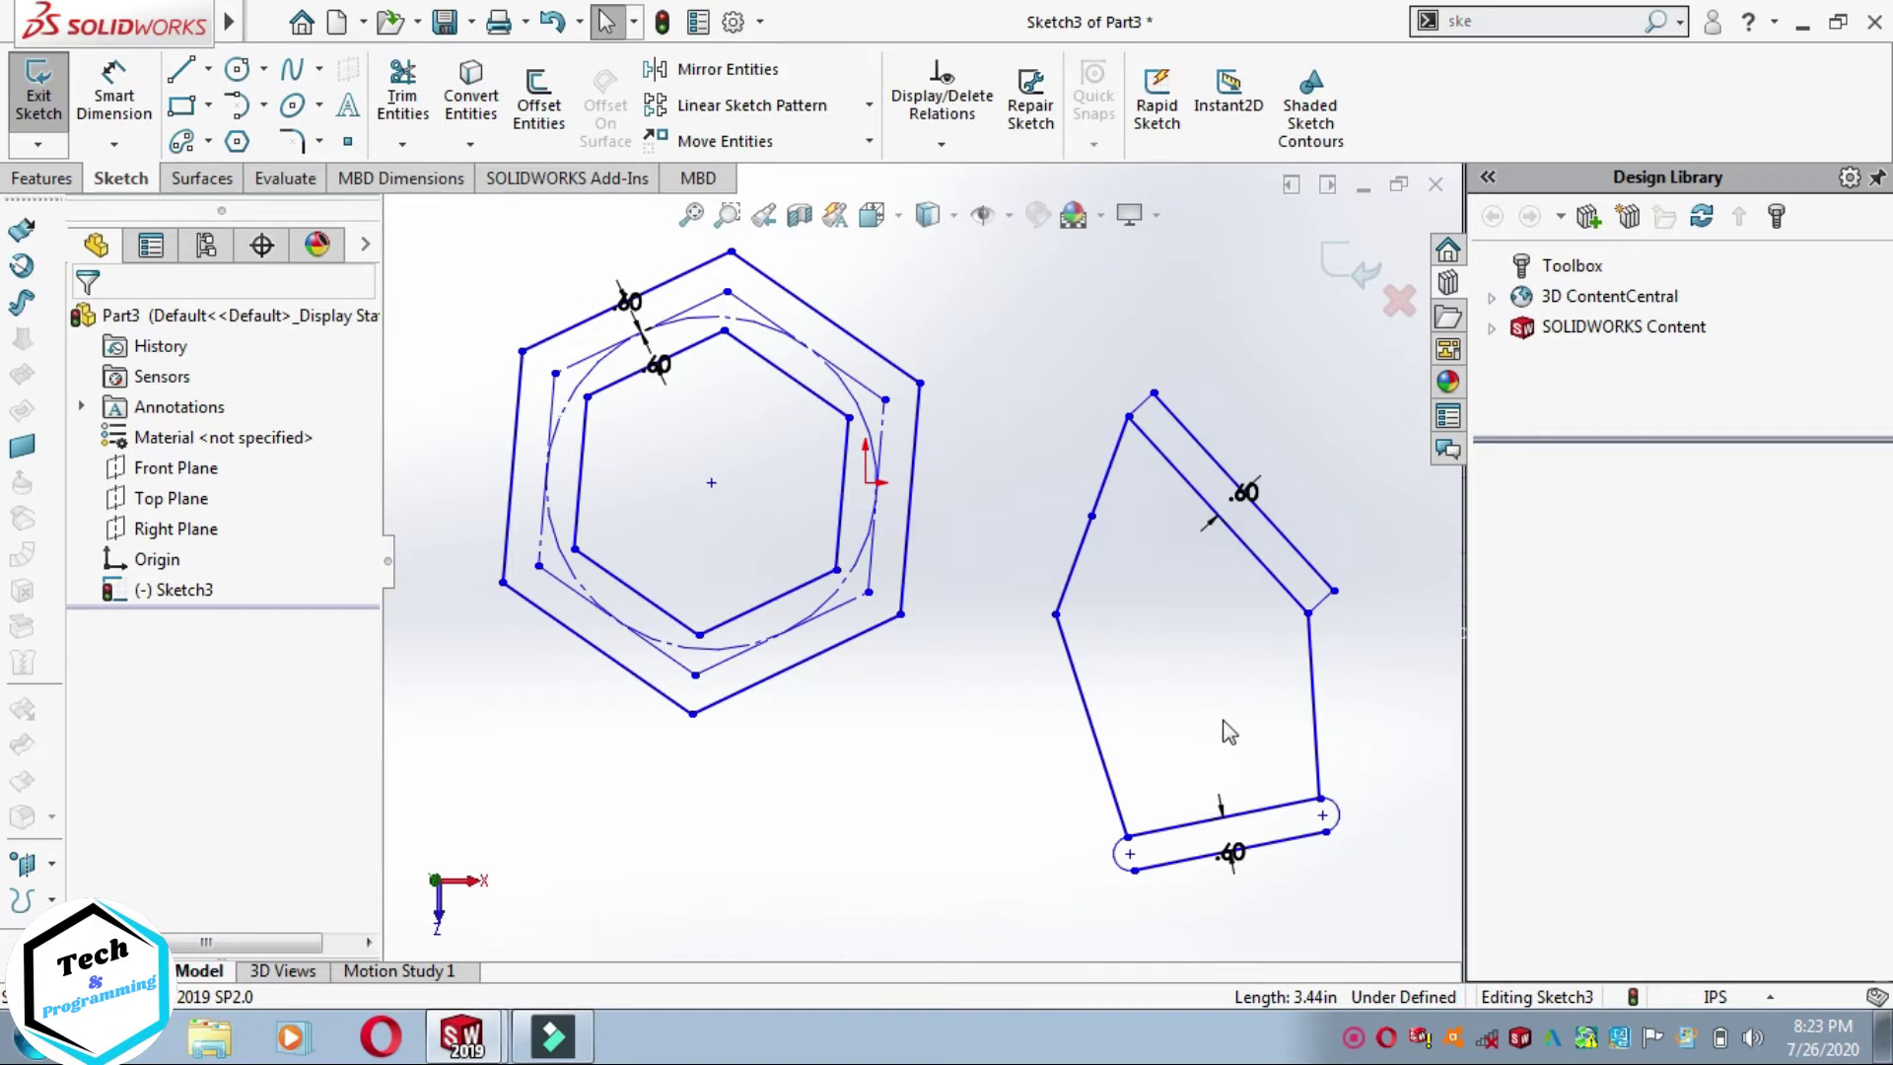
ctrl+middle_drag(1227, 732, 1226, 539)
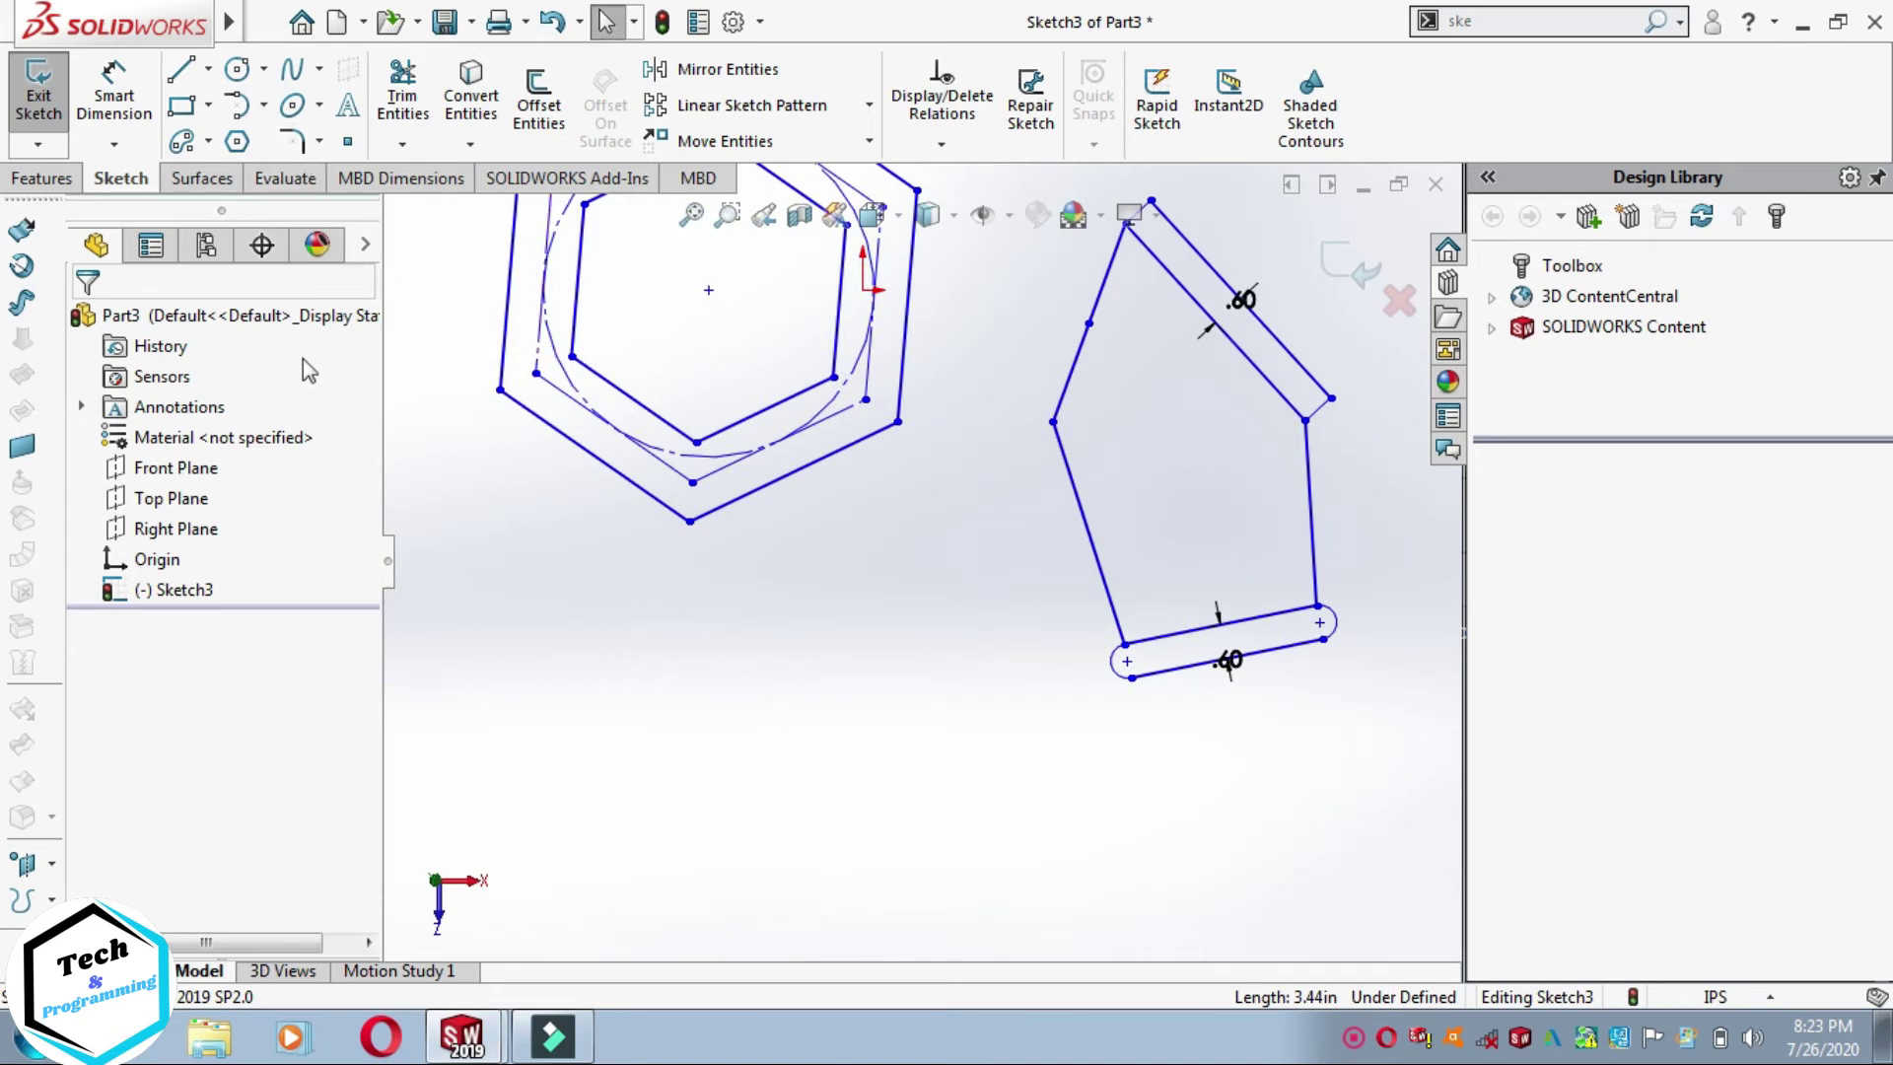
click(236, 69)
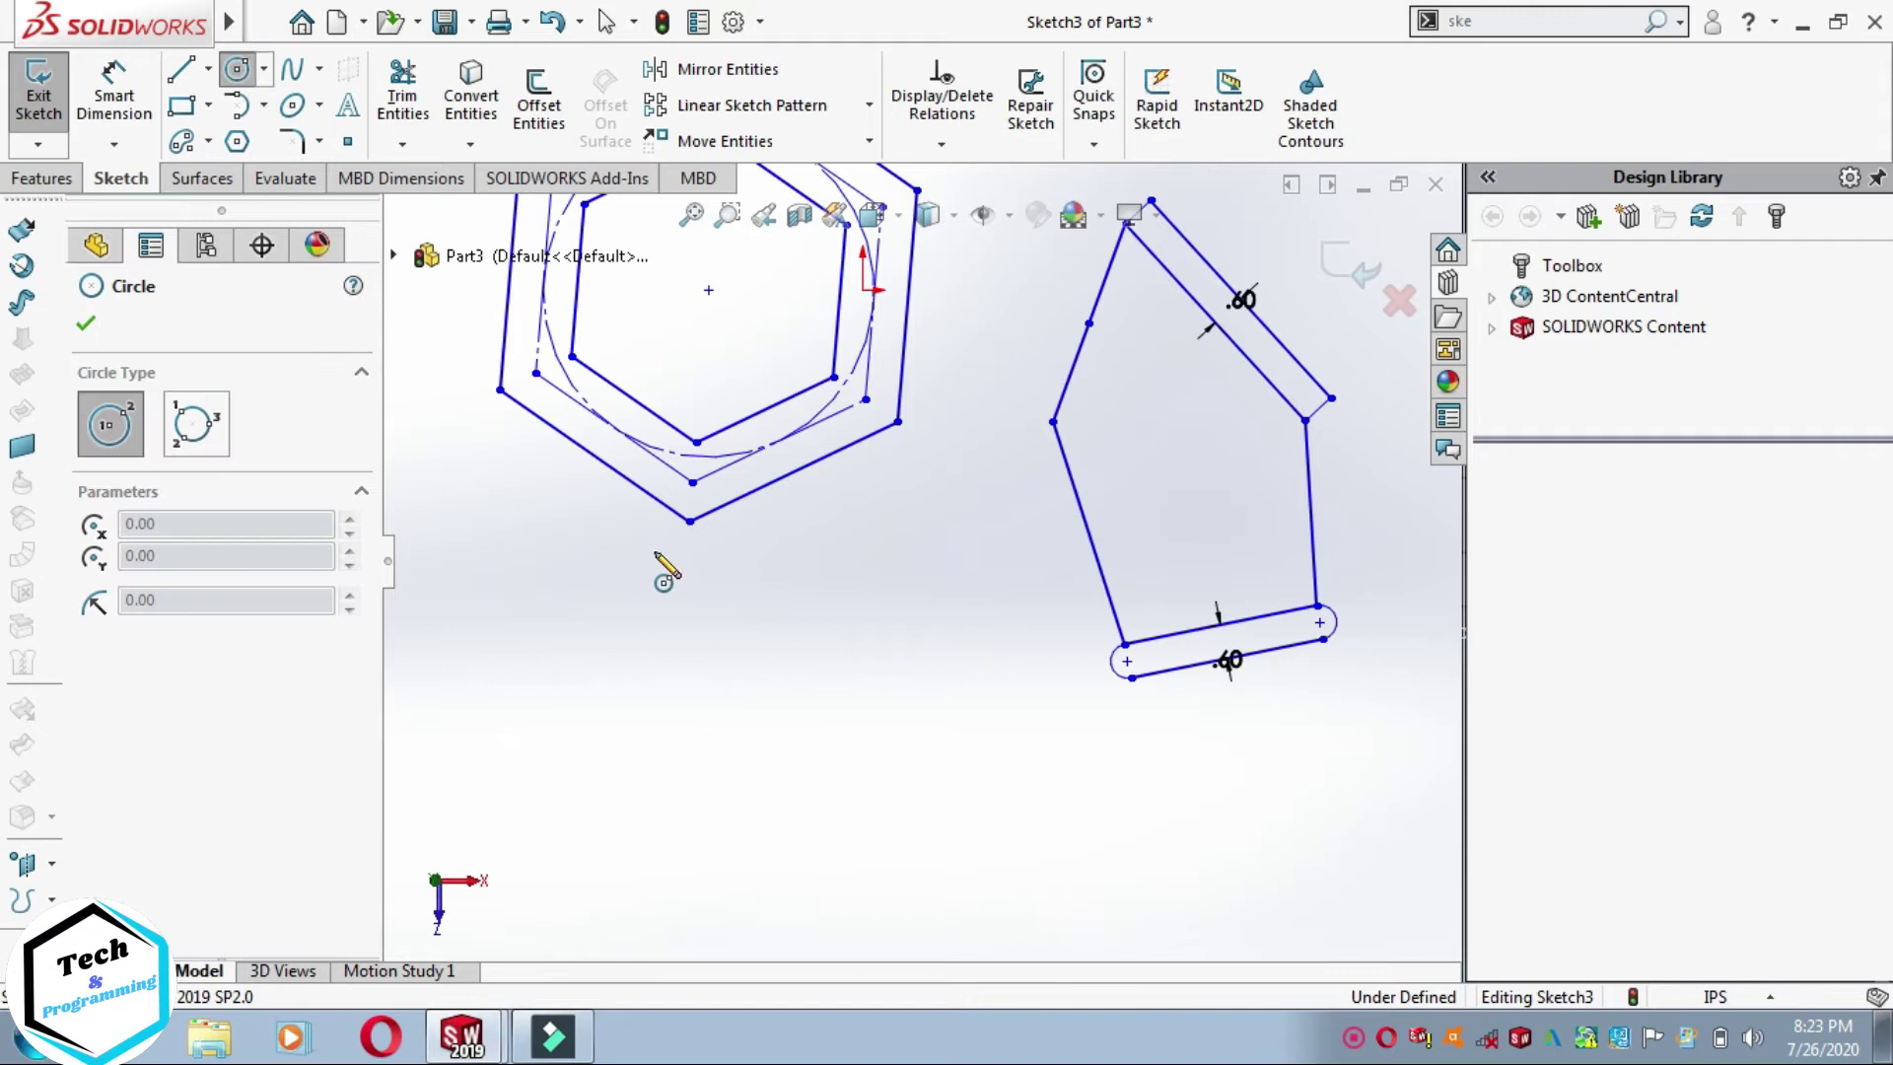
Step: Draw a circle below the shapes and preview a 0.60in offset around it
click(799, 813)
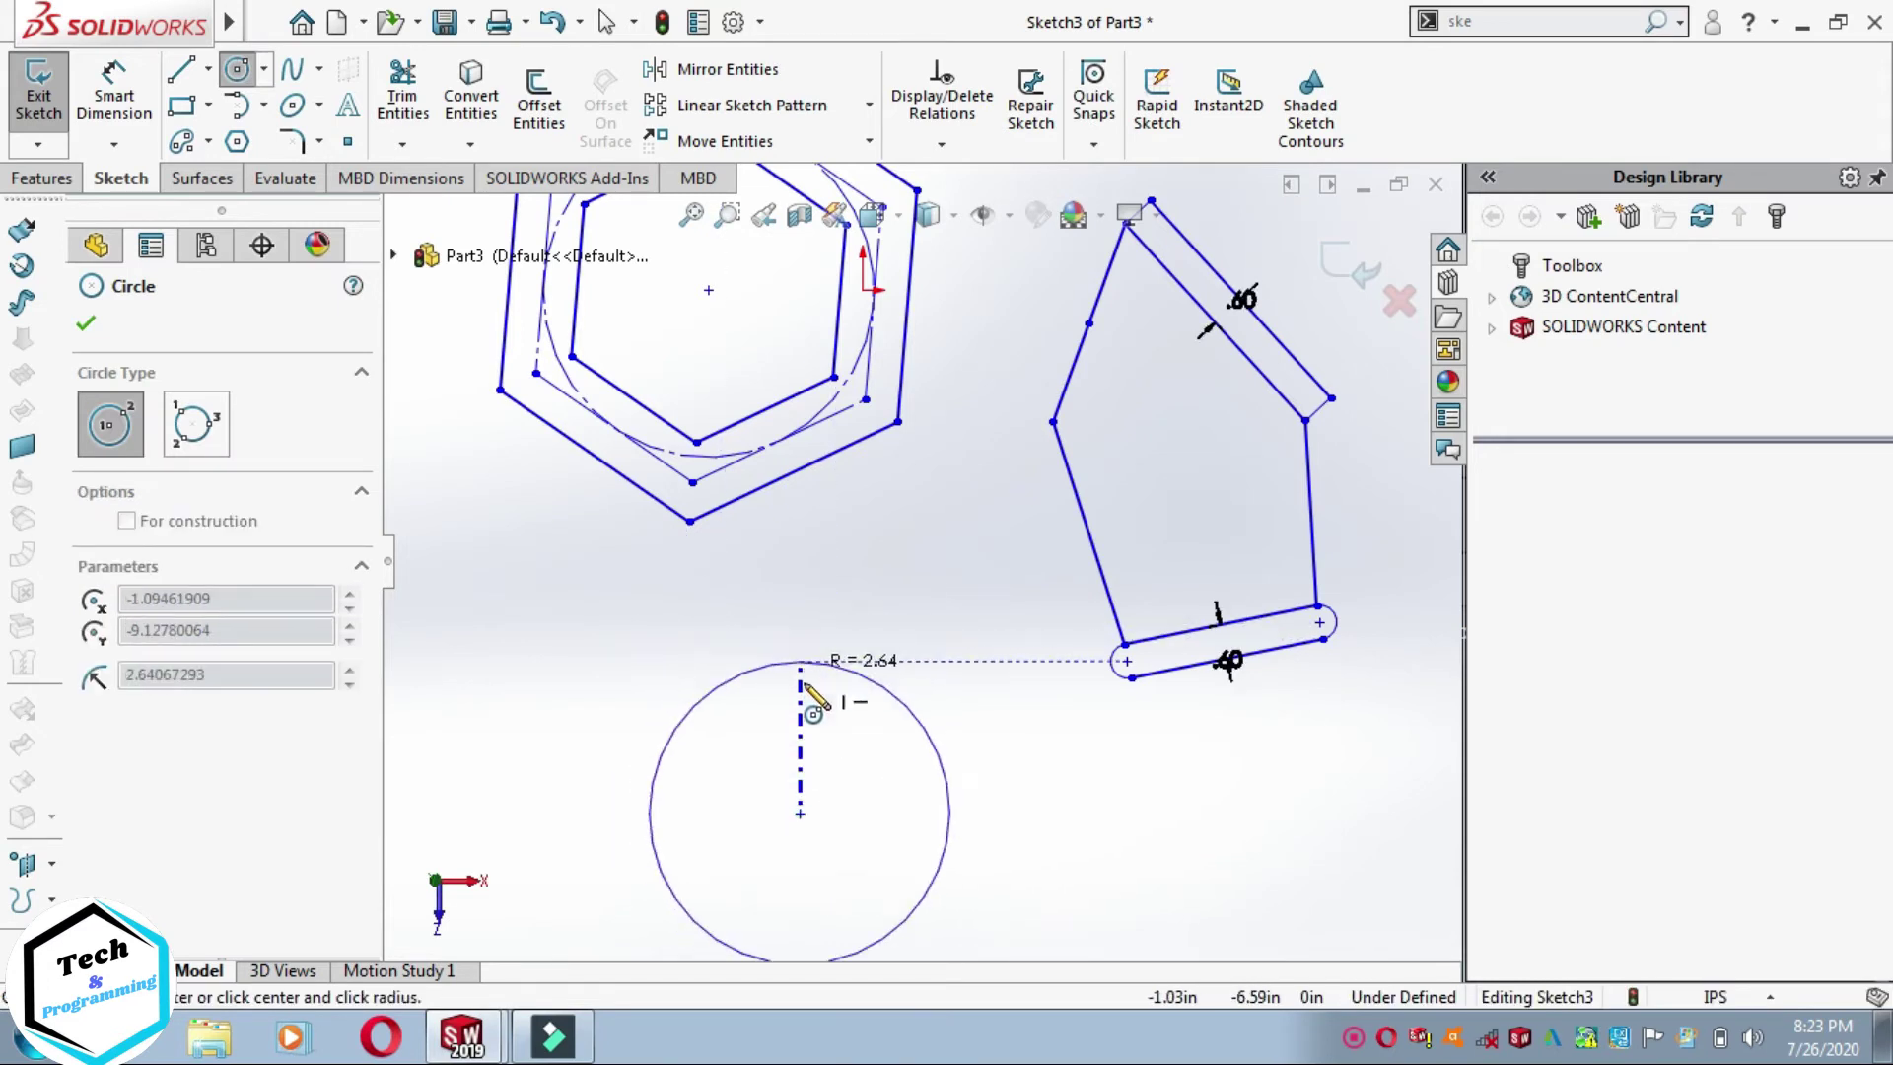
click(806, 692)
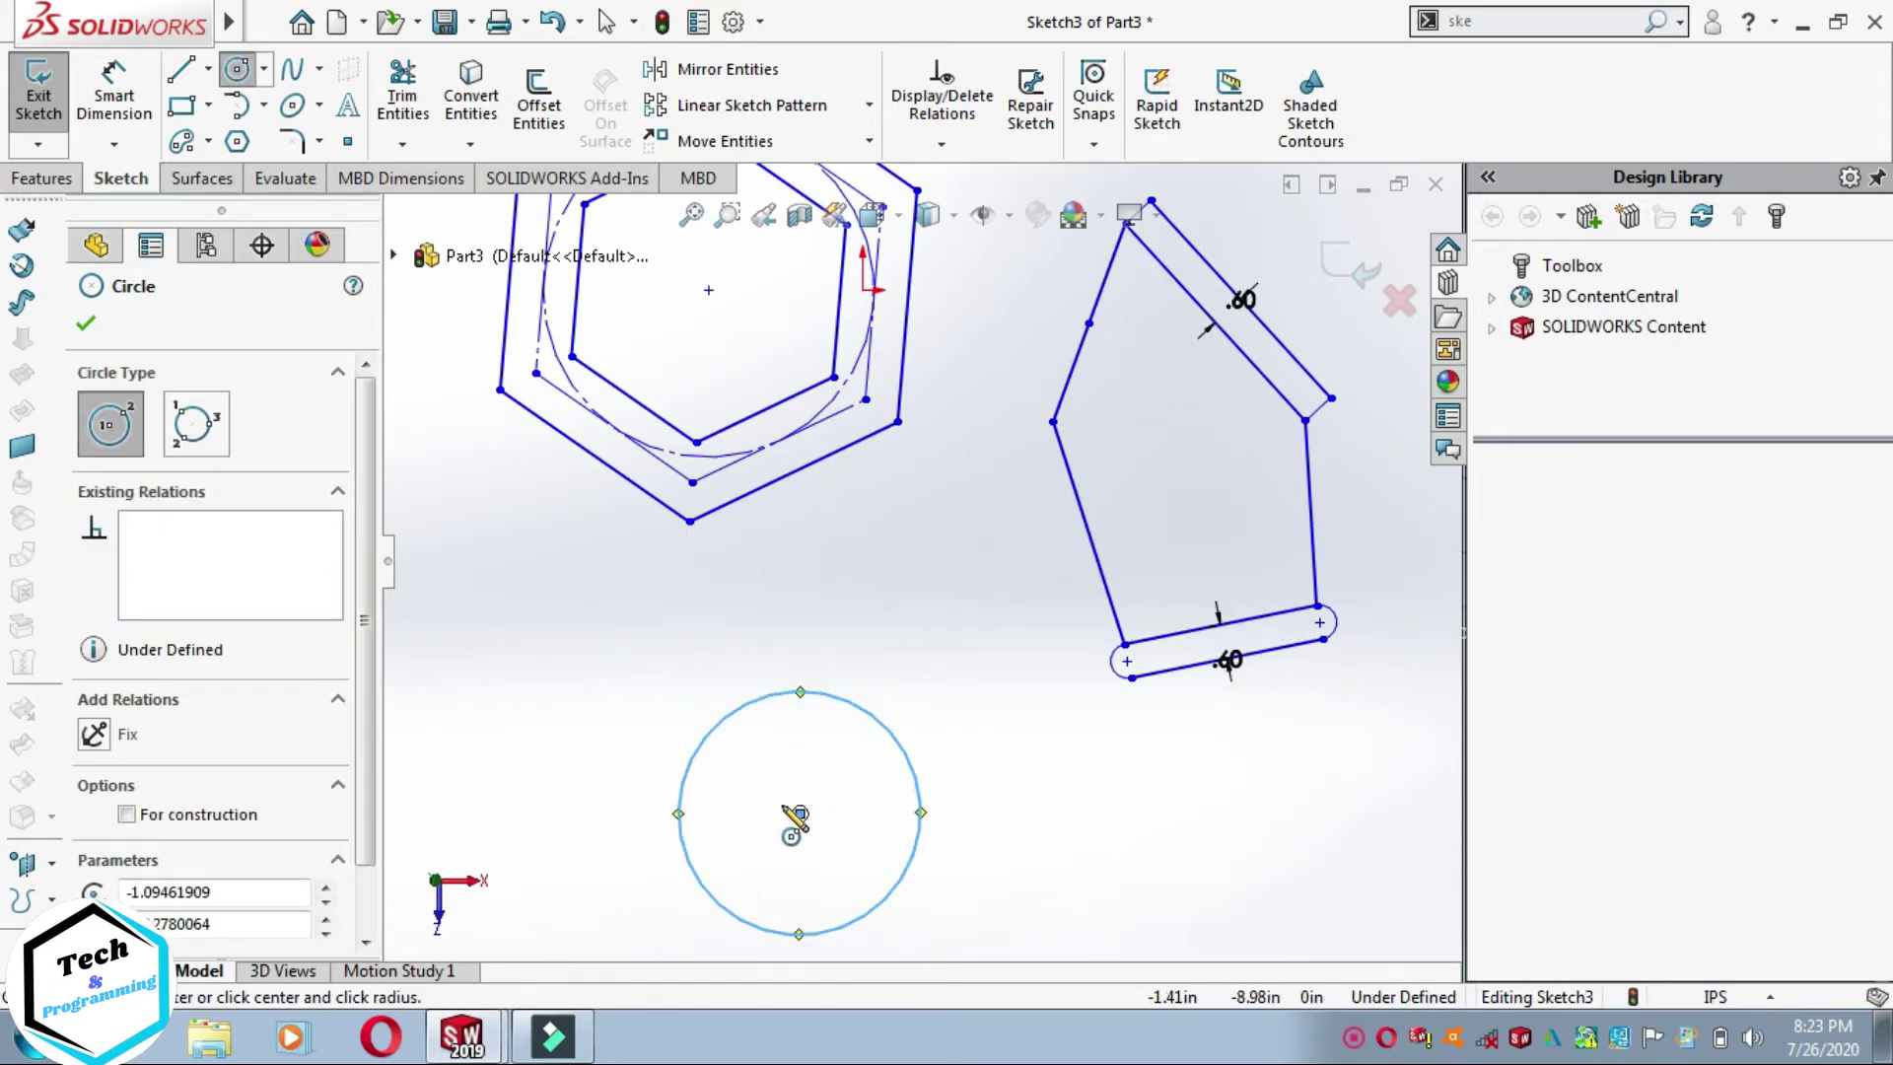
key(Escape)
ctrl+middle_drag(795, 809, 786, 770)
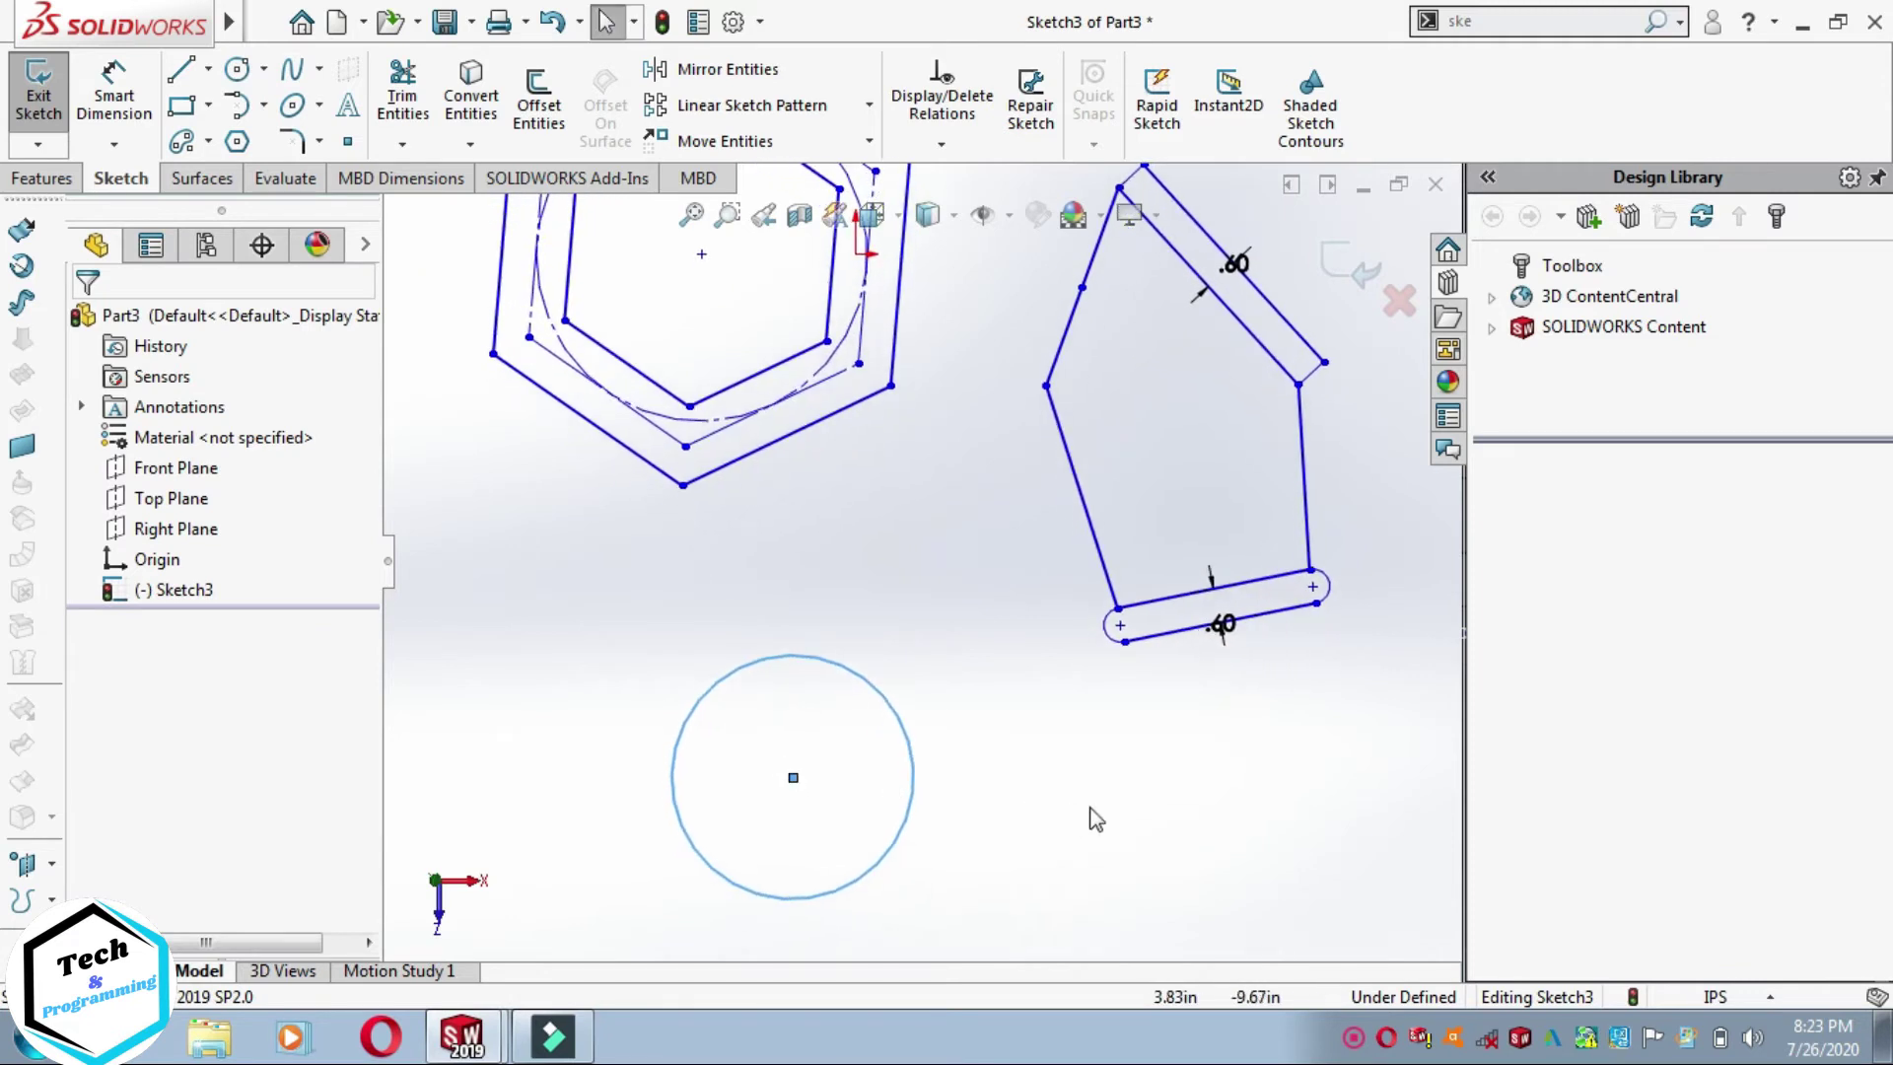
click(550, 122)
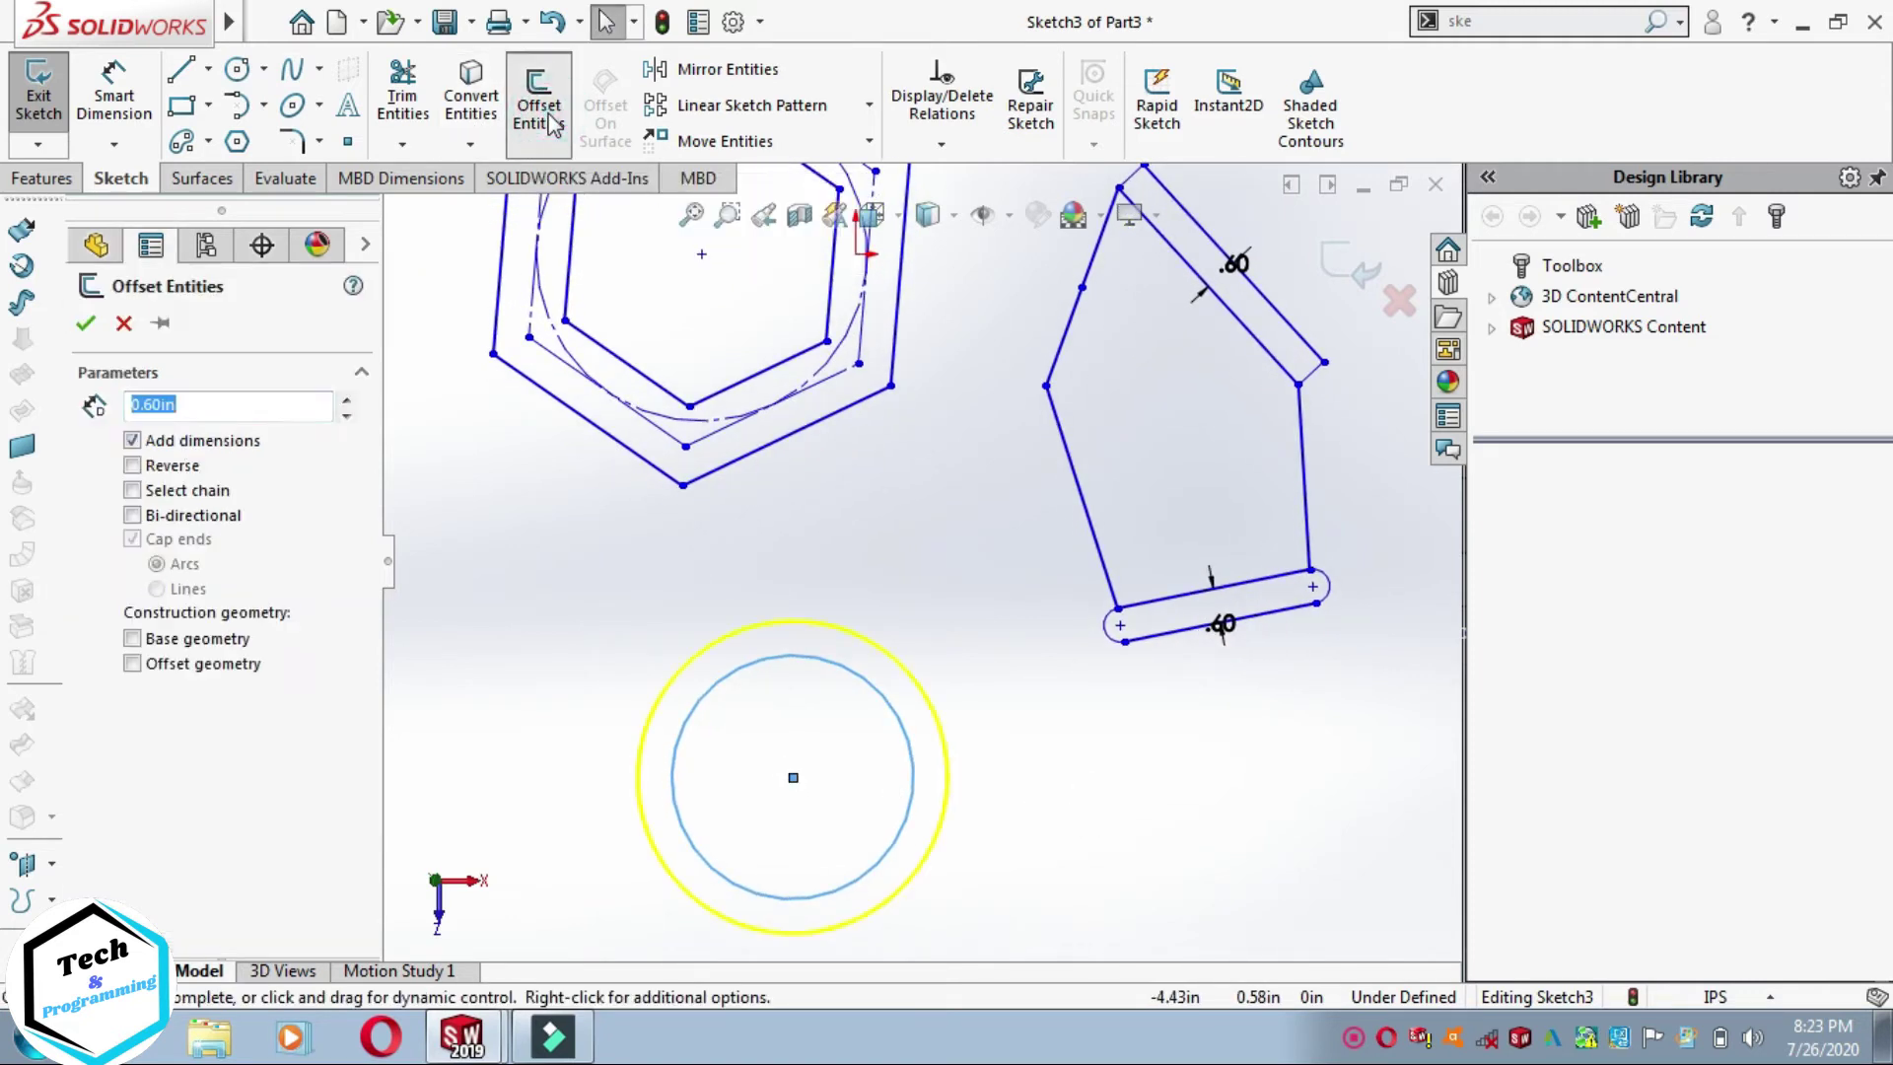
Step: Offset the circle 1.00in both inward and outward as two concentric circles
click(346, 400)
click(346, 399)
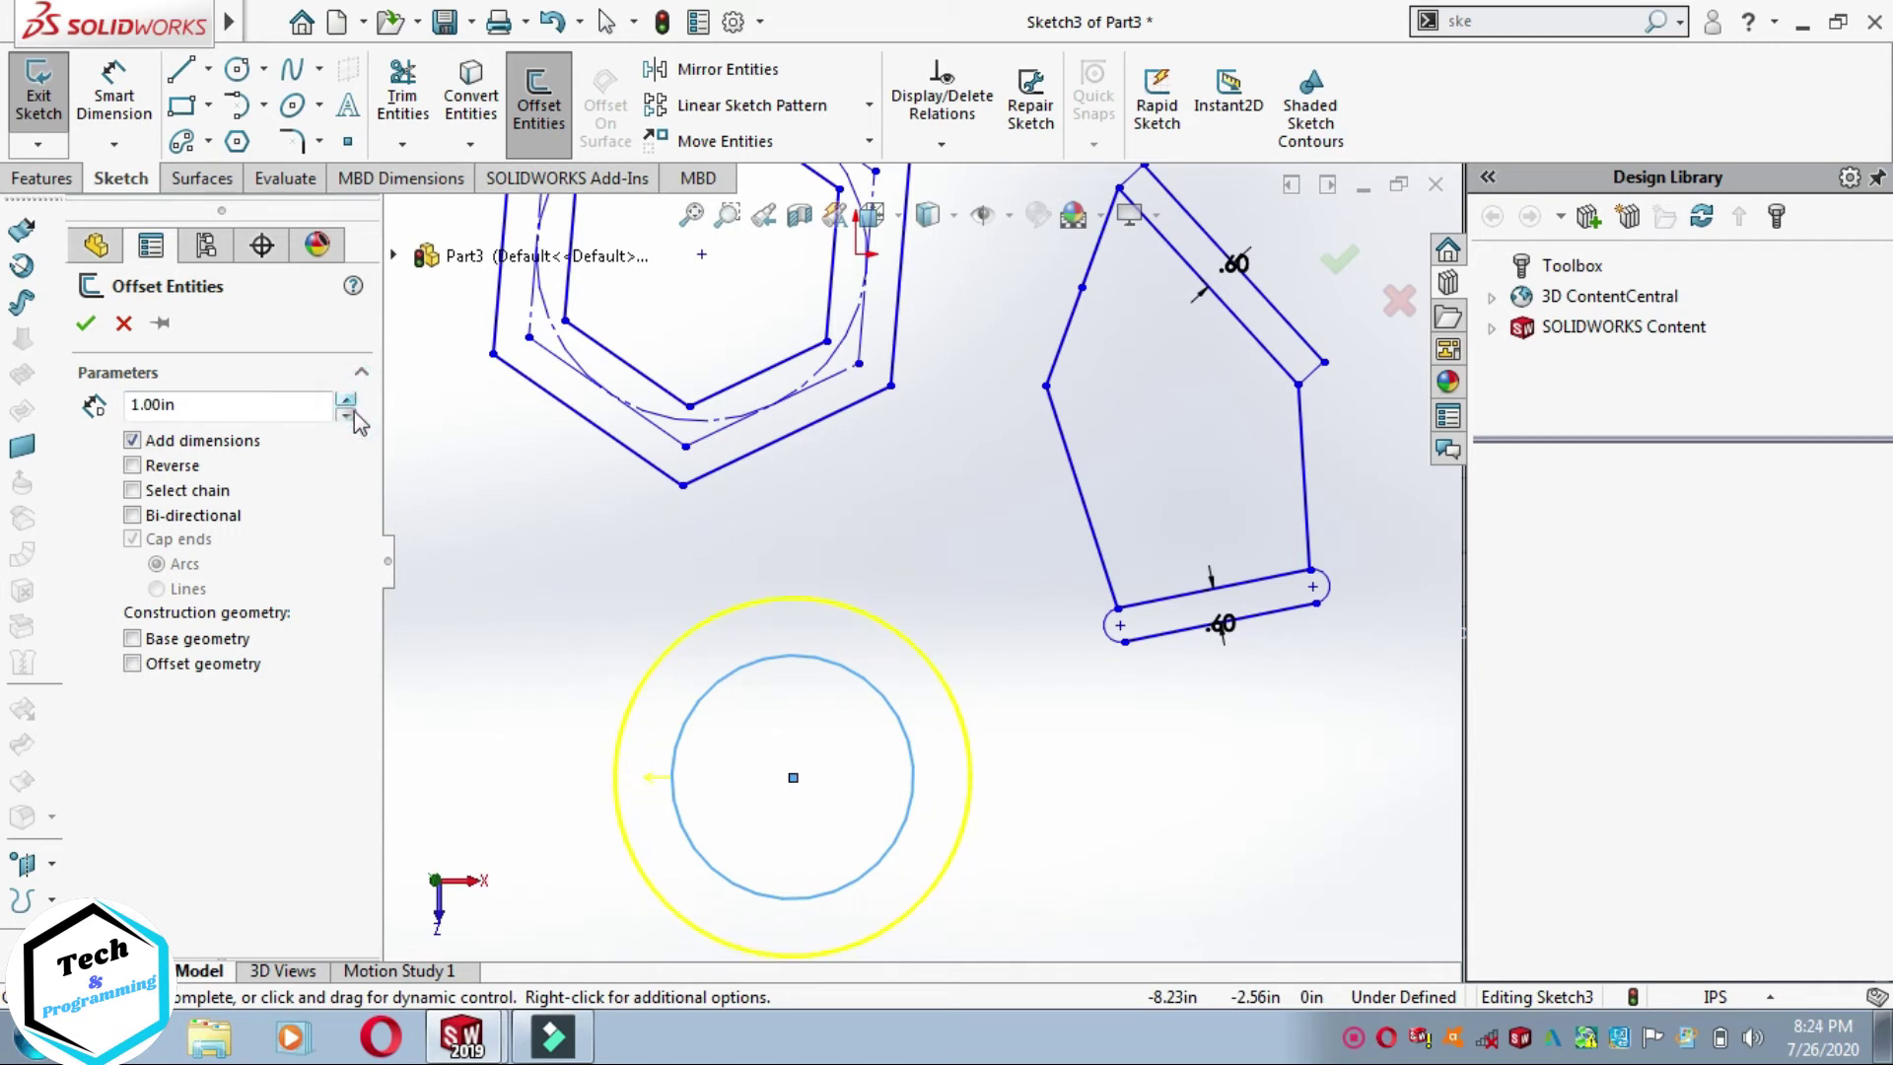
click(346, 415)
click(346, 414)
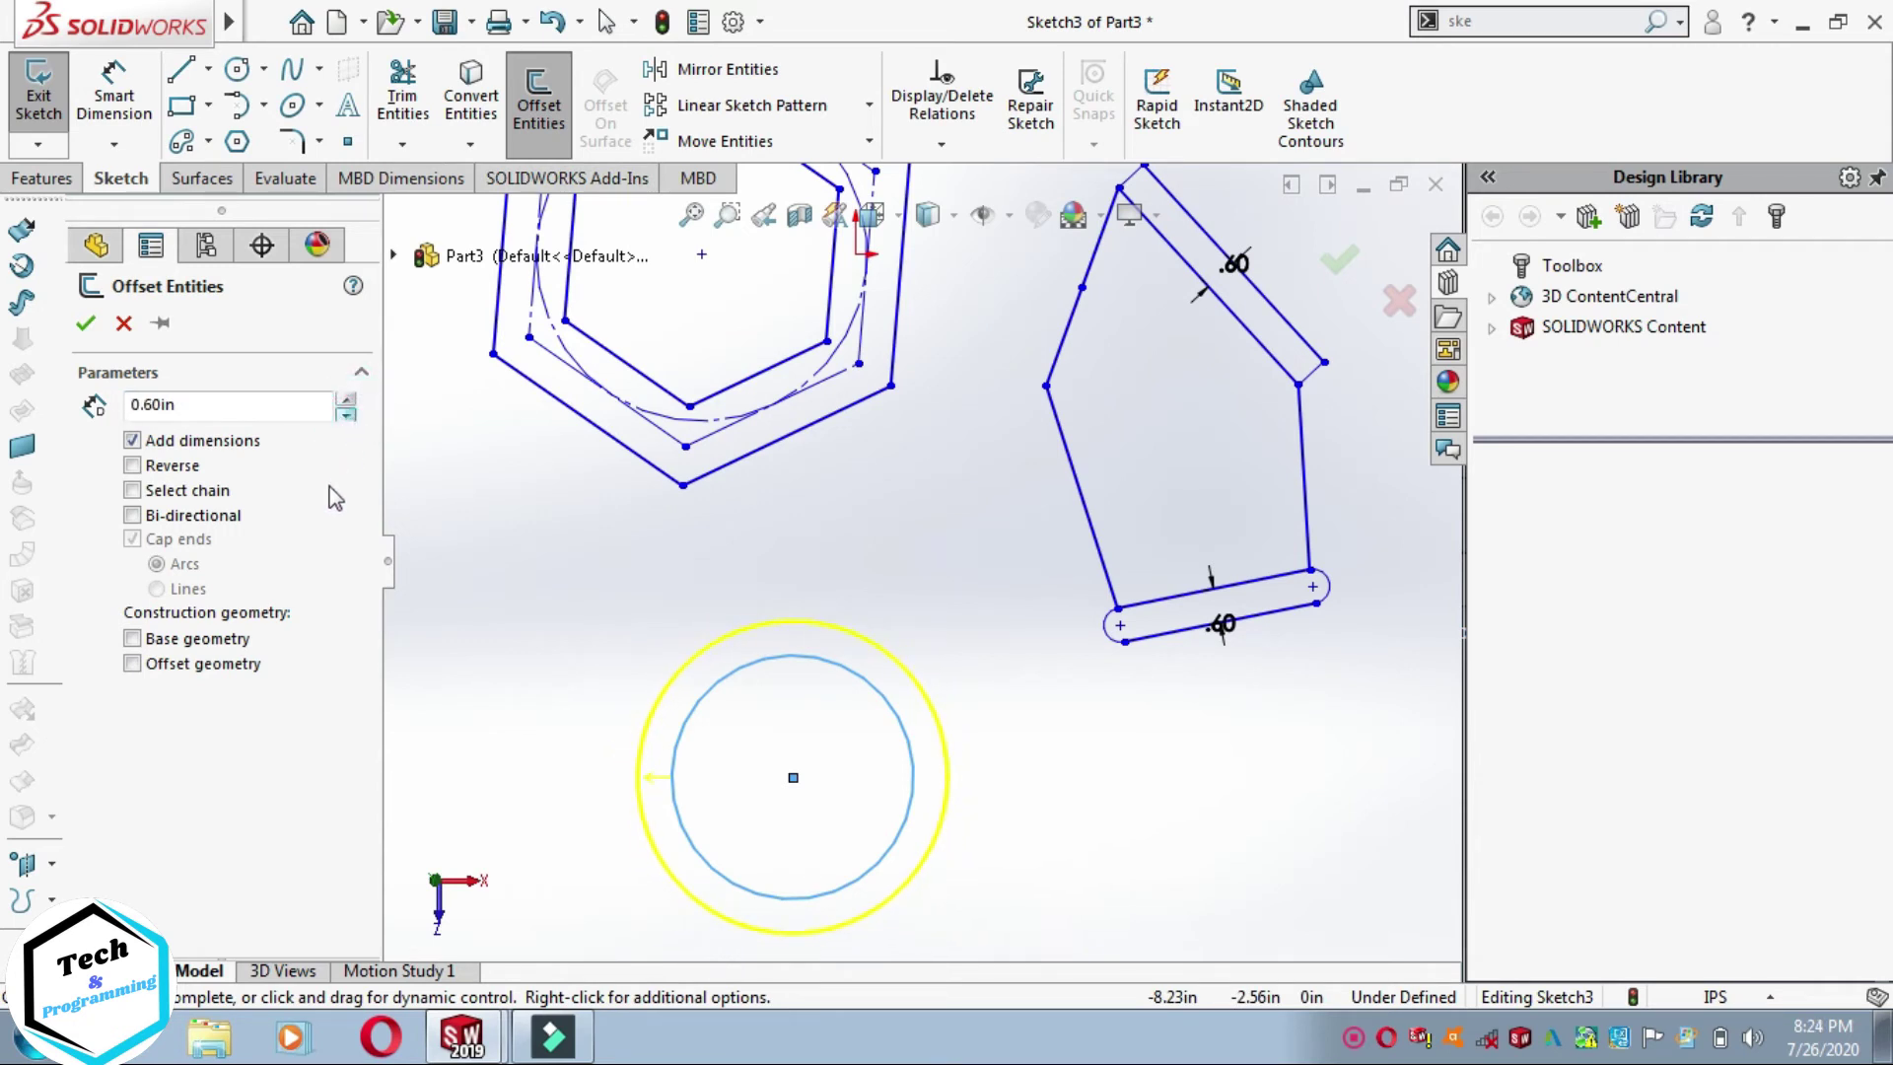
click(346, 399)
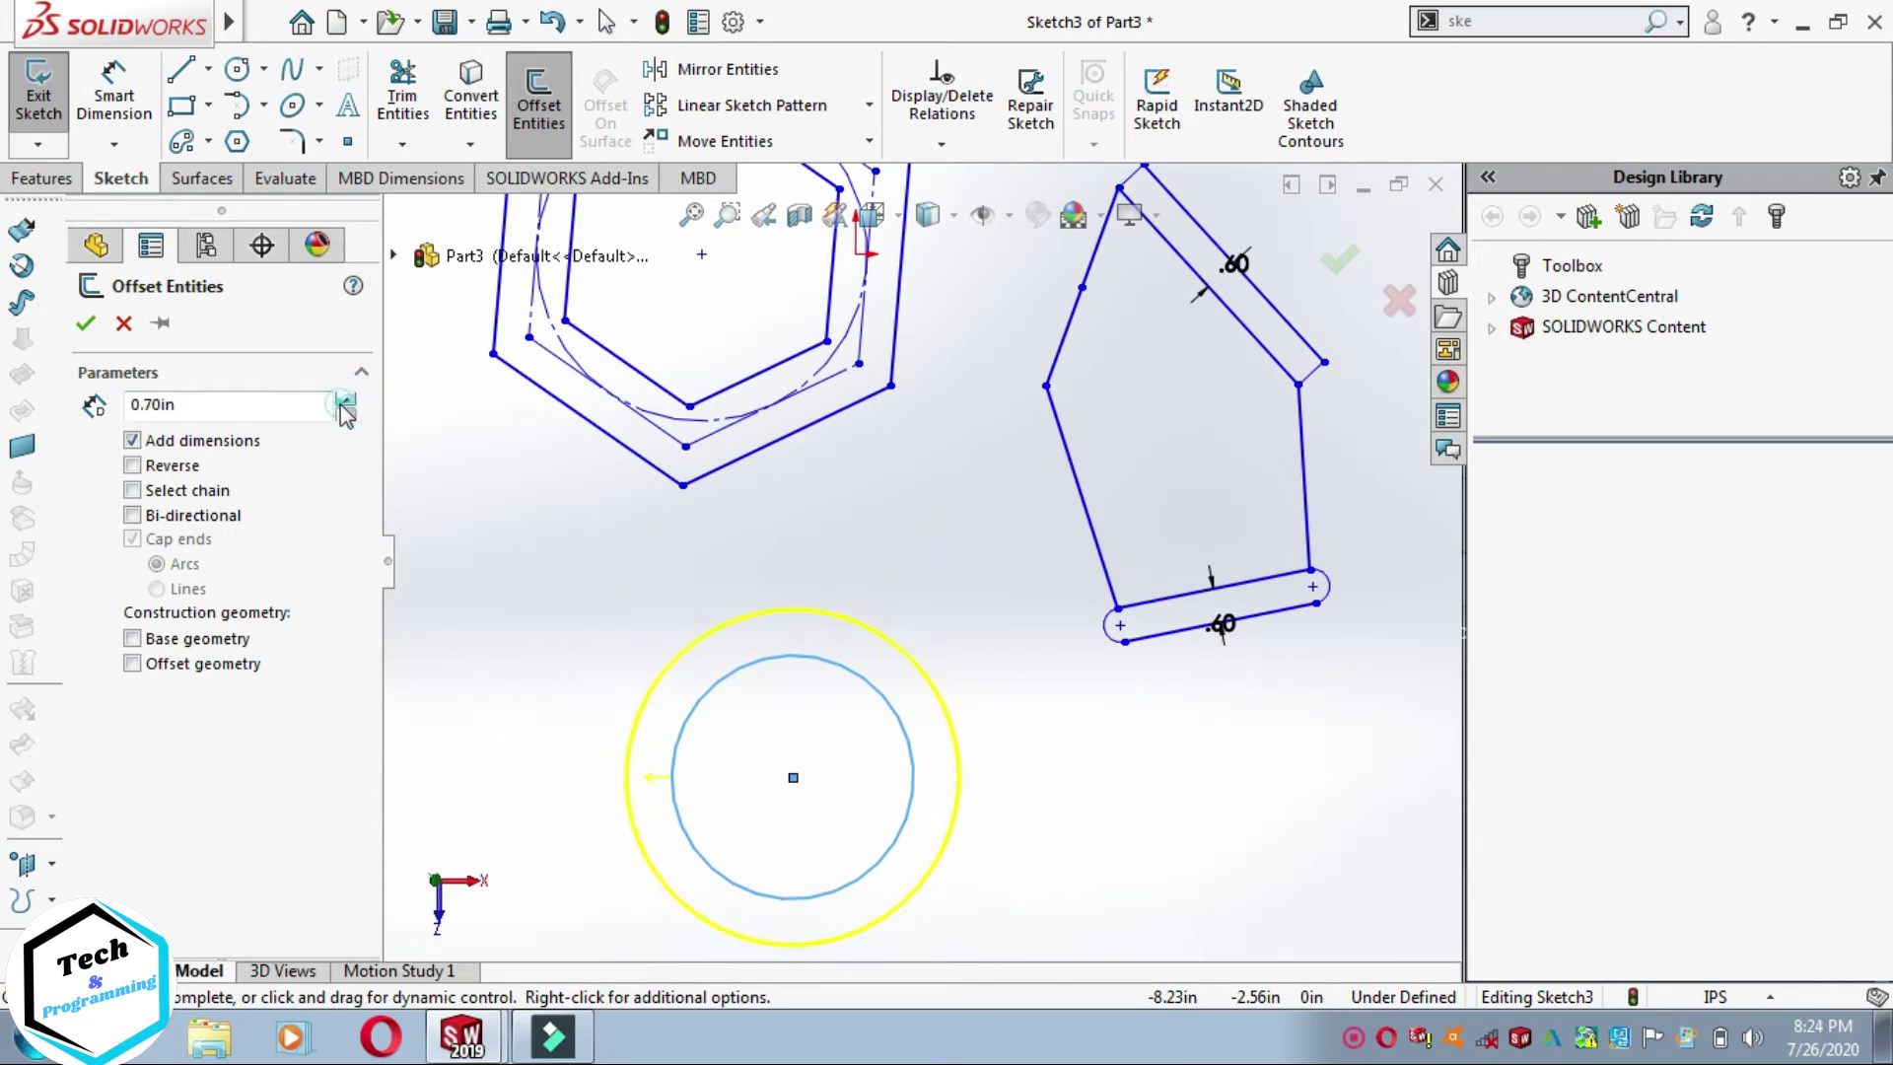
triple_click(228, 395)
key(BackSpace)
text(1.)
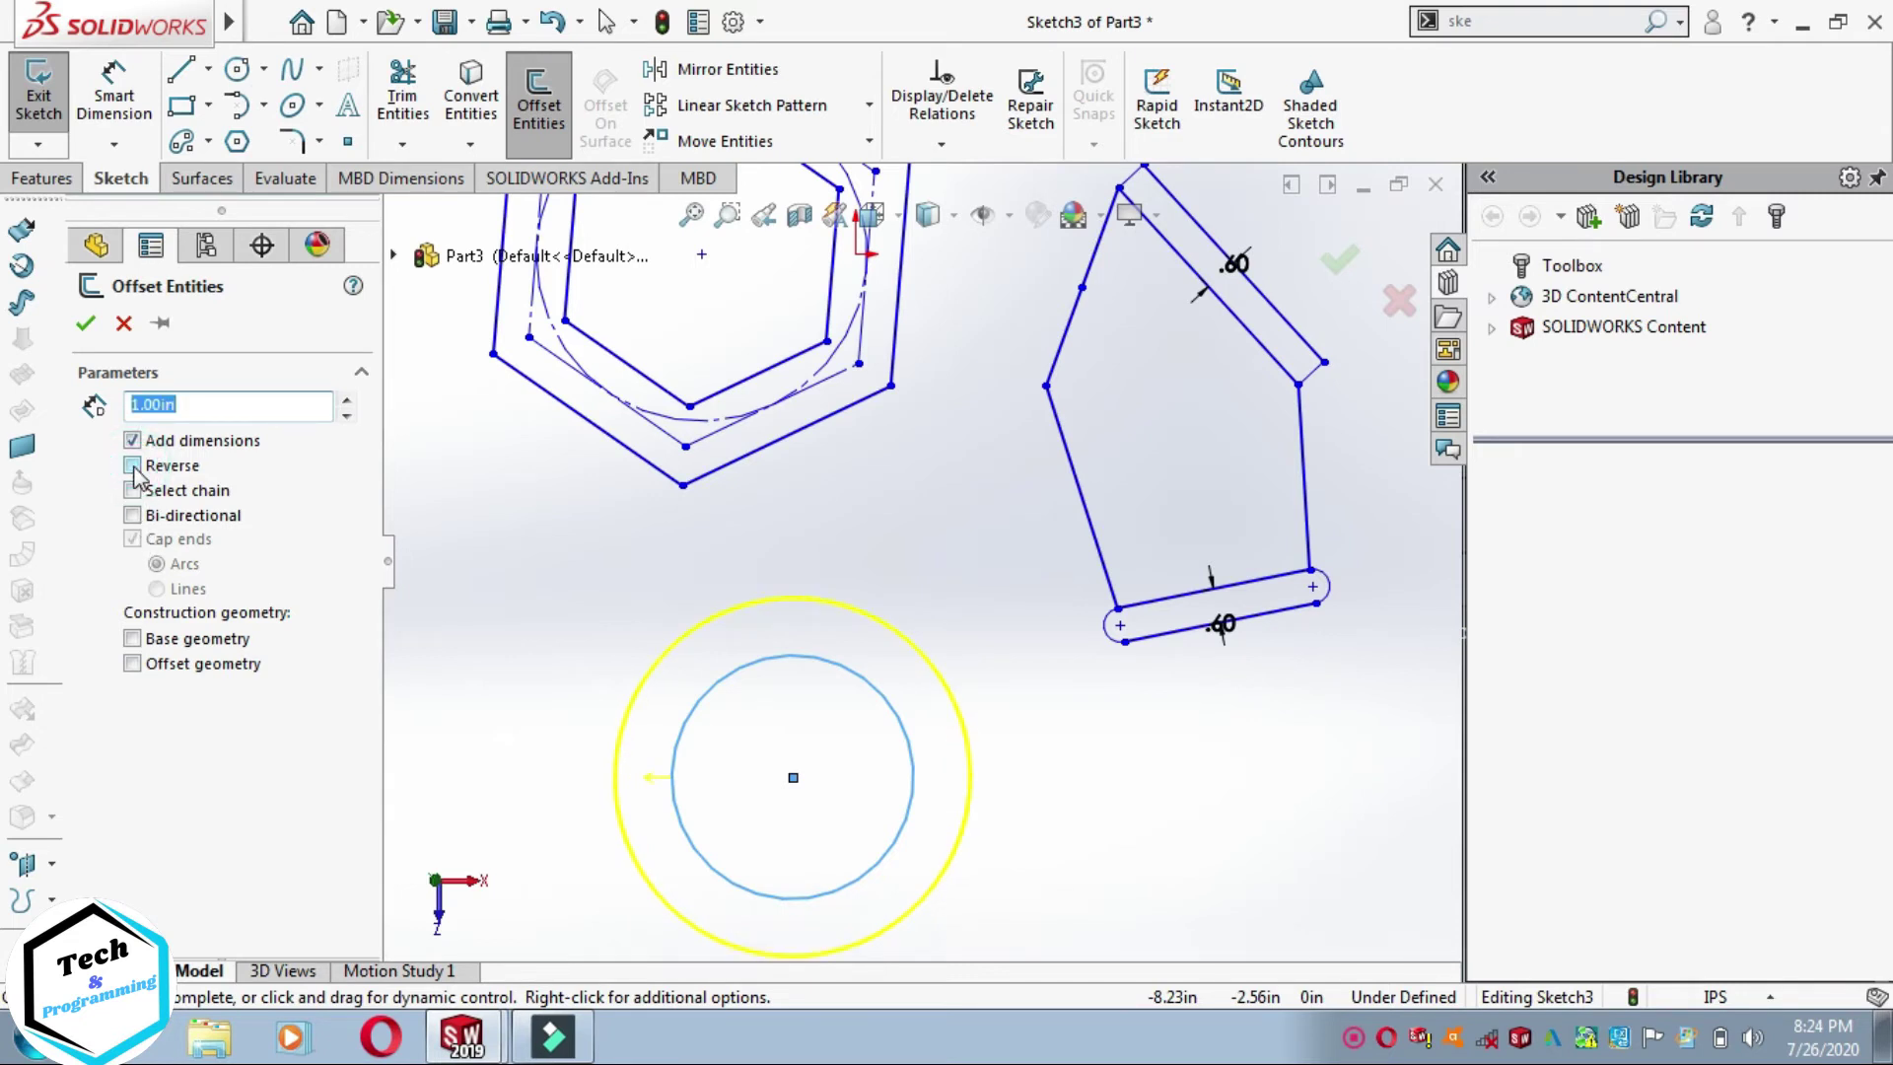
click(134, 468)
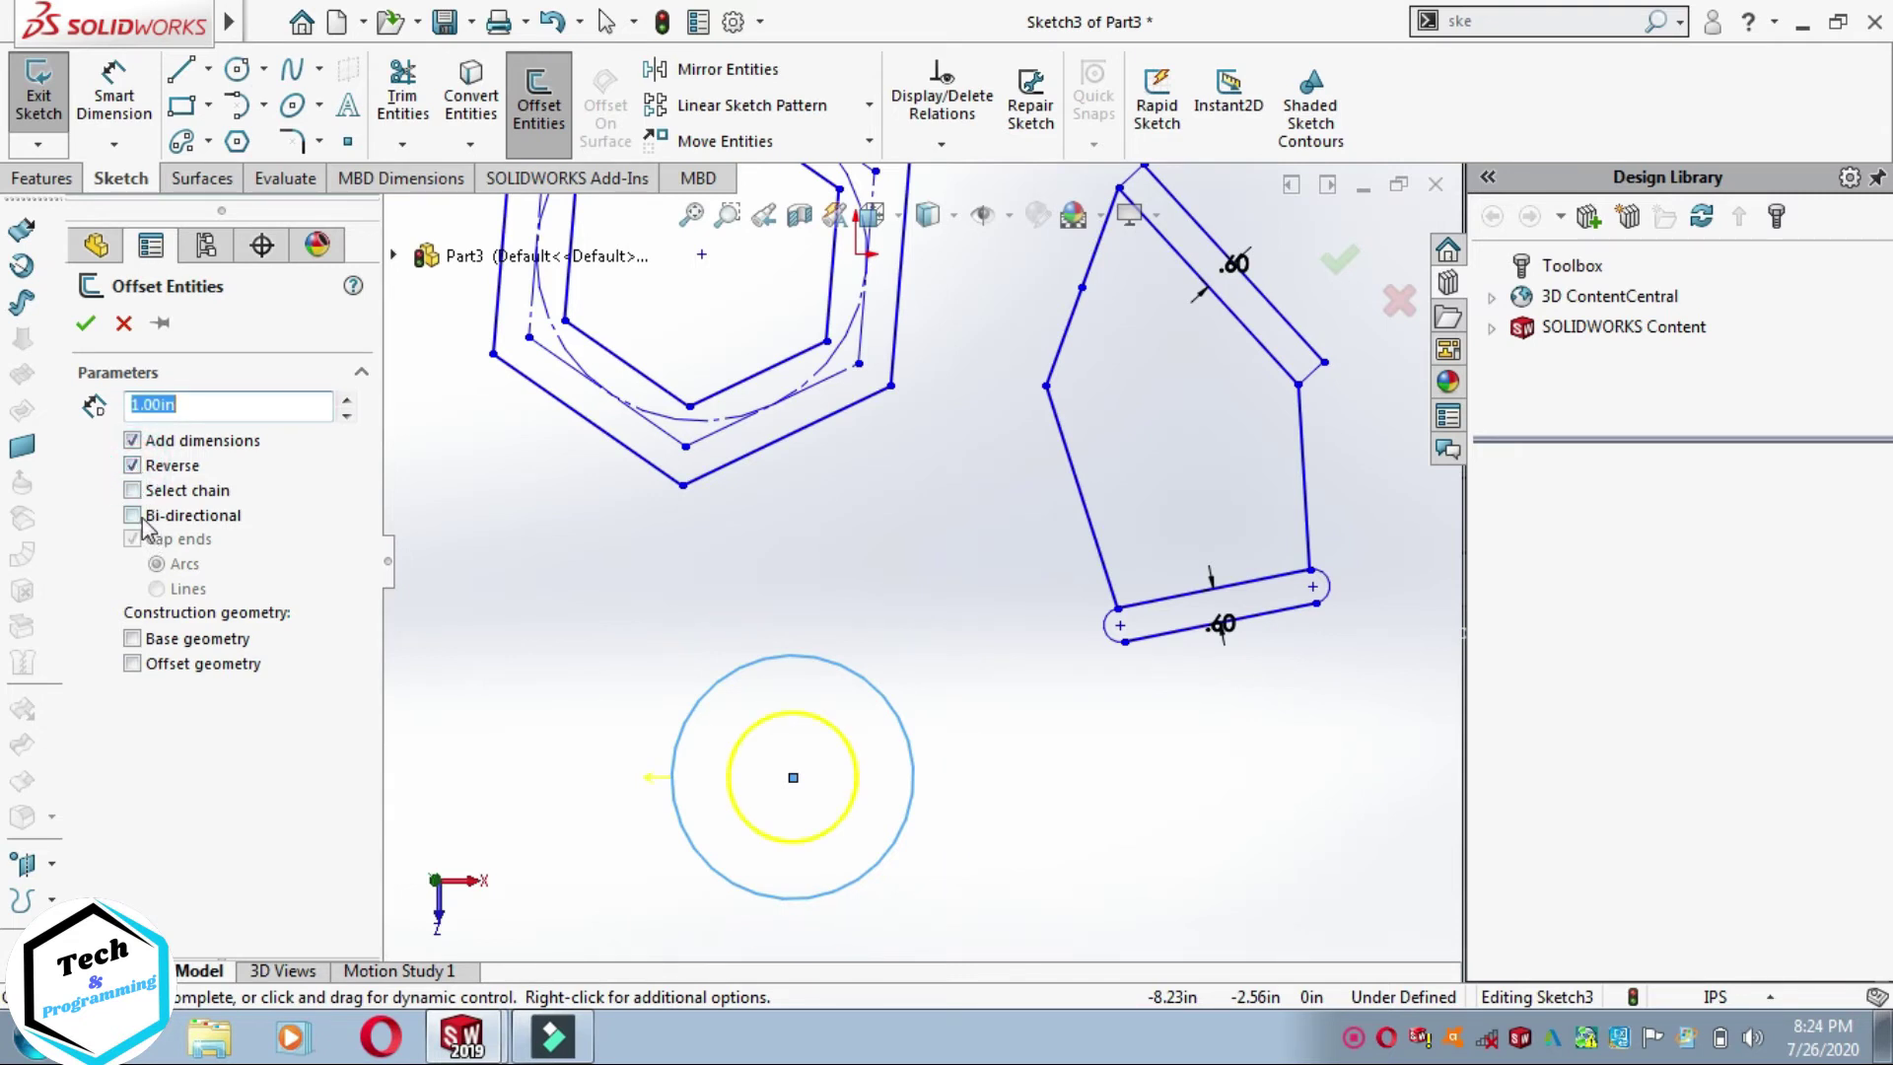
click(132, 516)
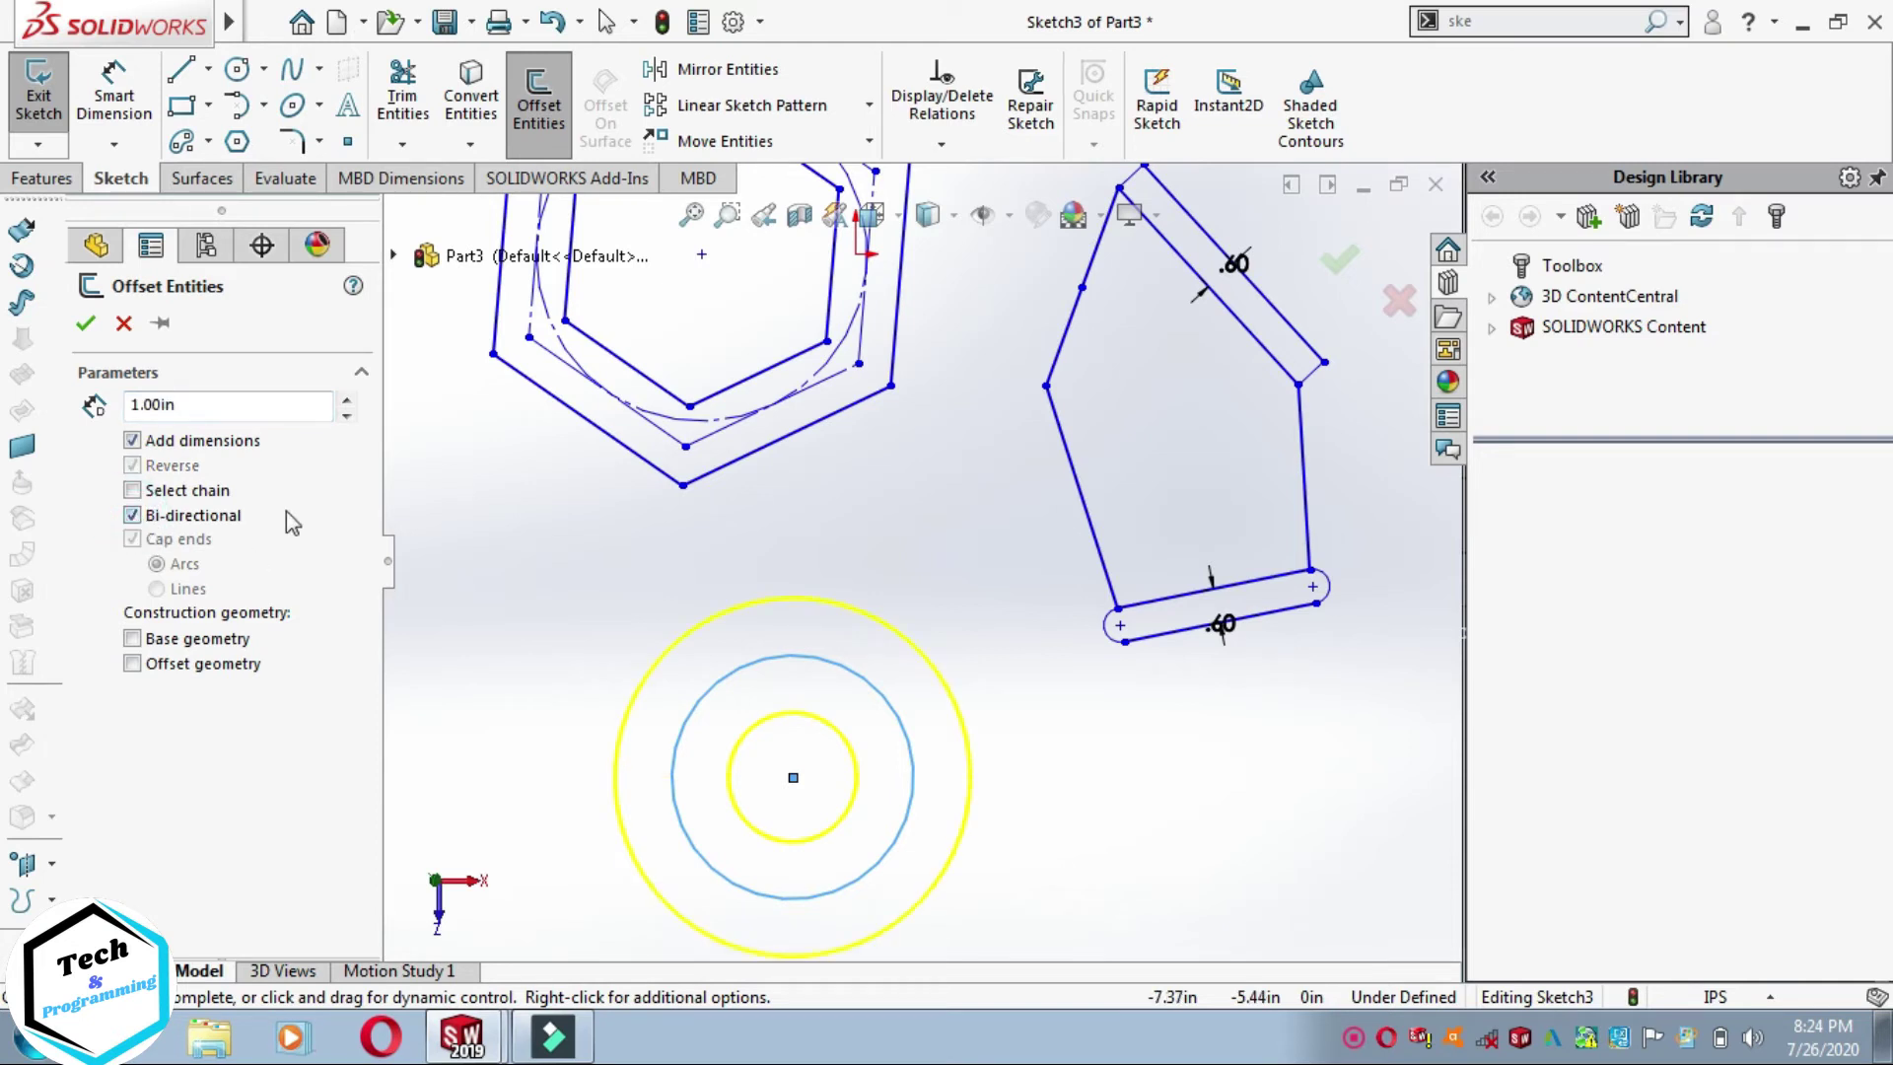
click(86, 322)
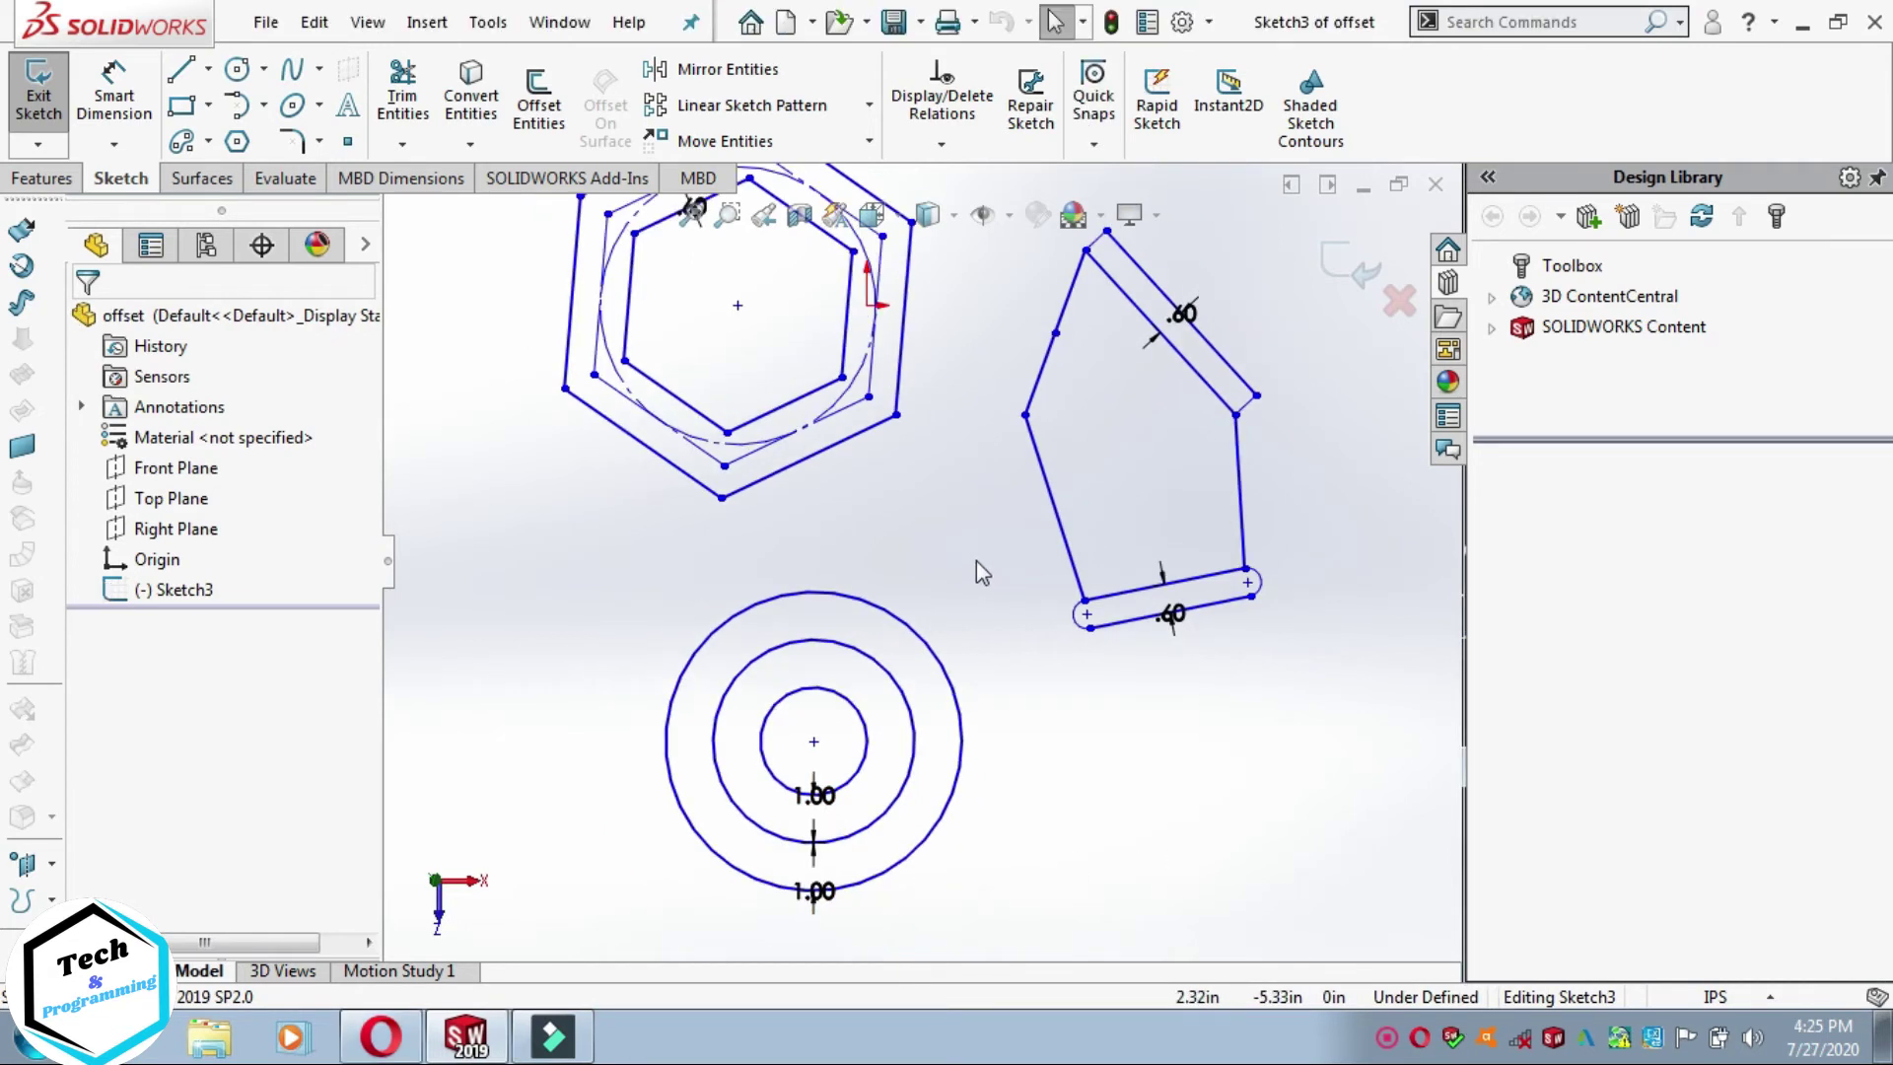
Step: Create a new blank part document, Part11, from the File menu
click(265, 22)
click(301, 65)
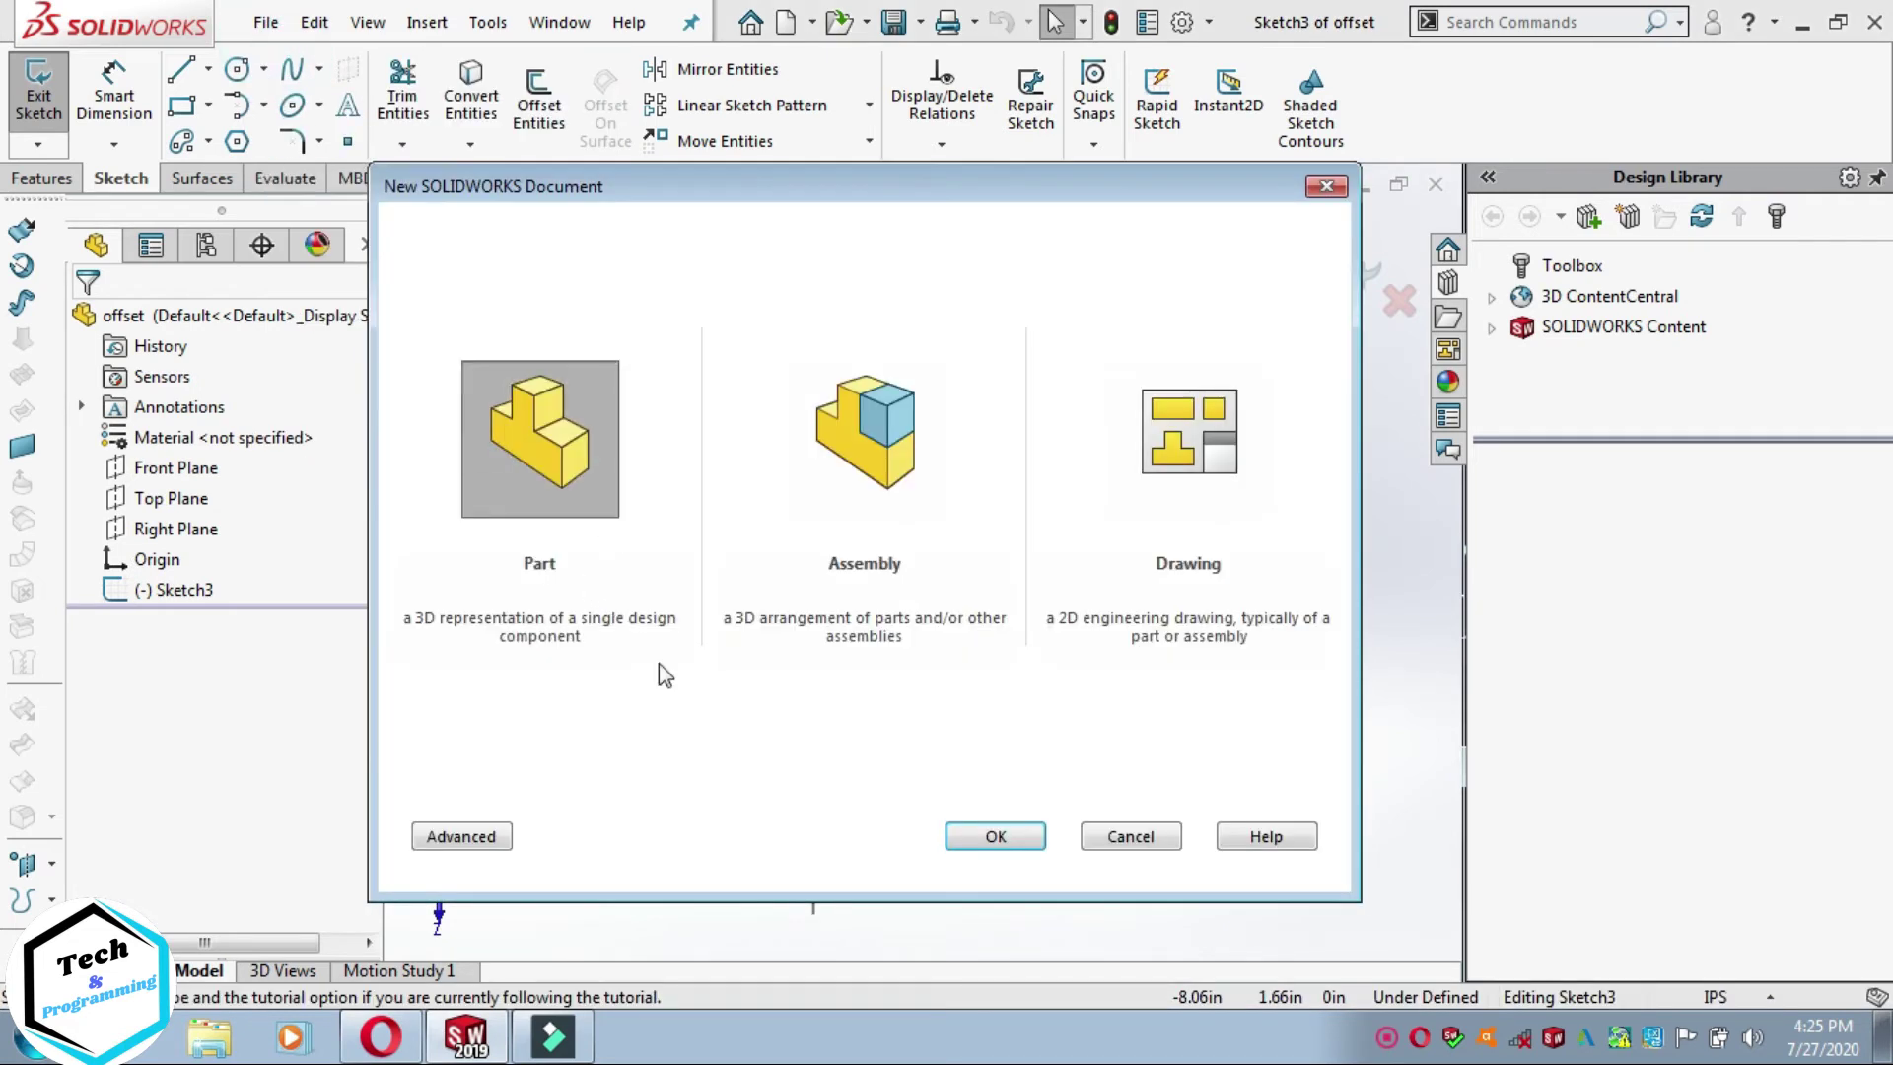
click(991, 838)
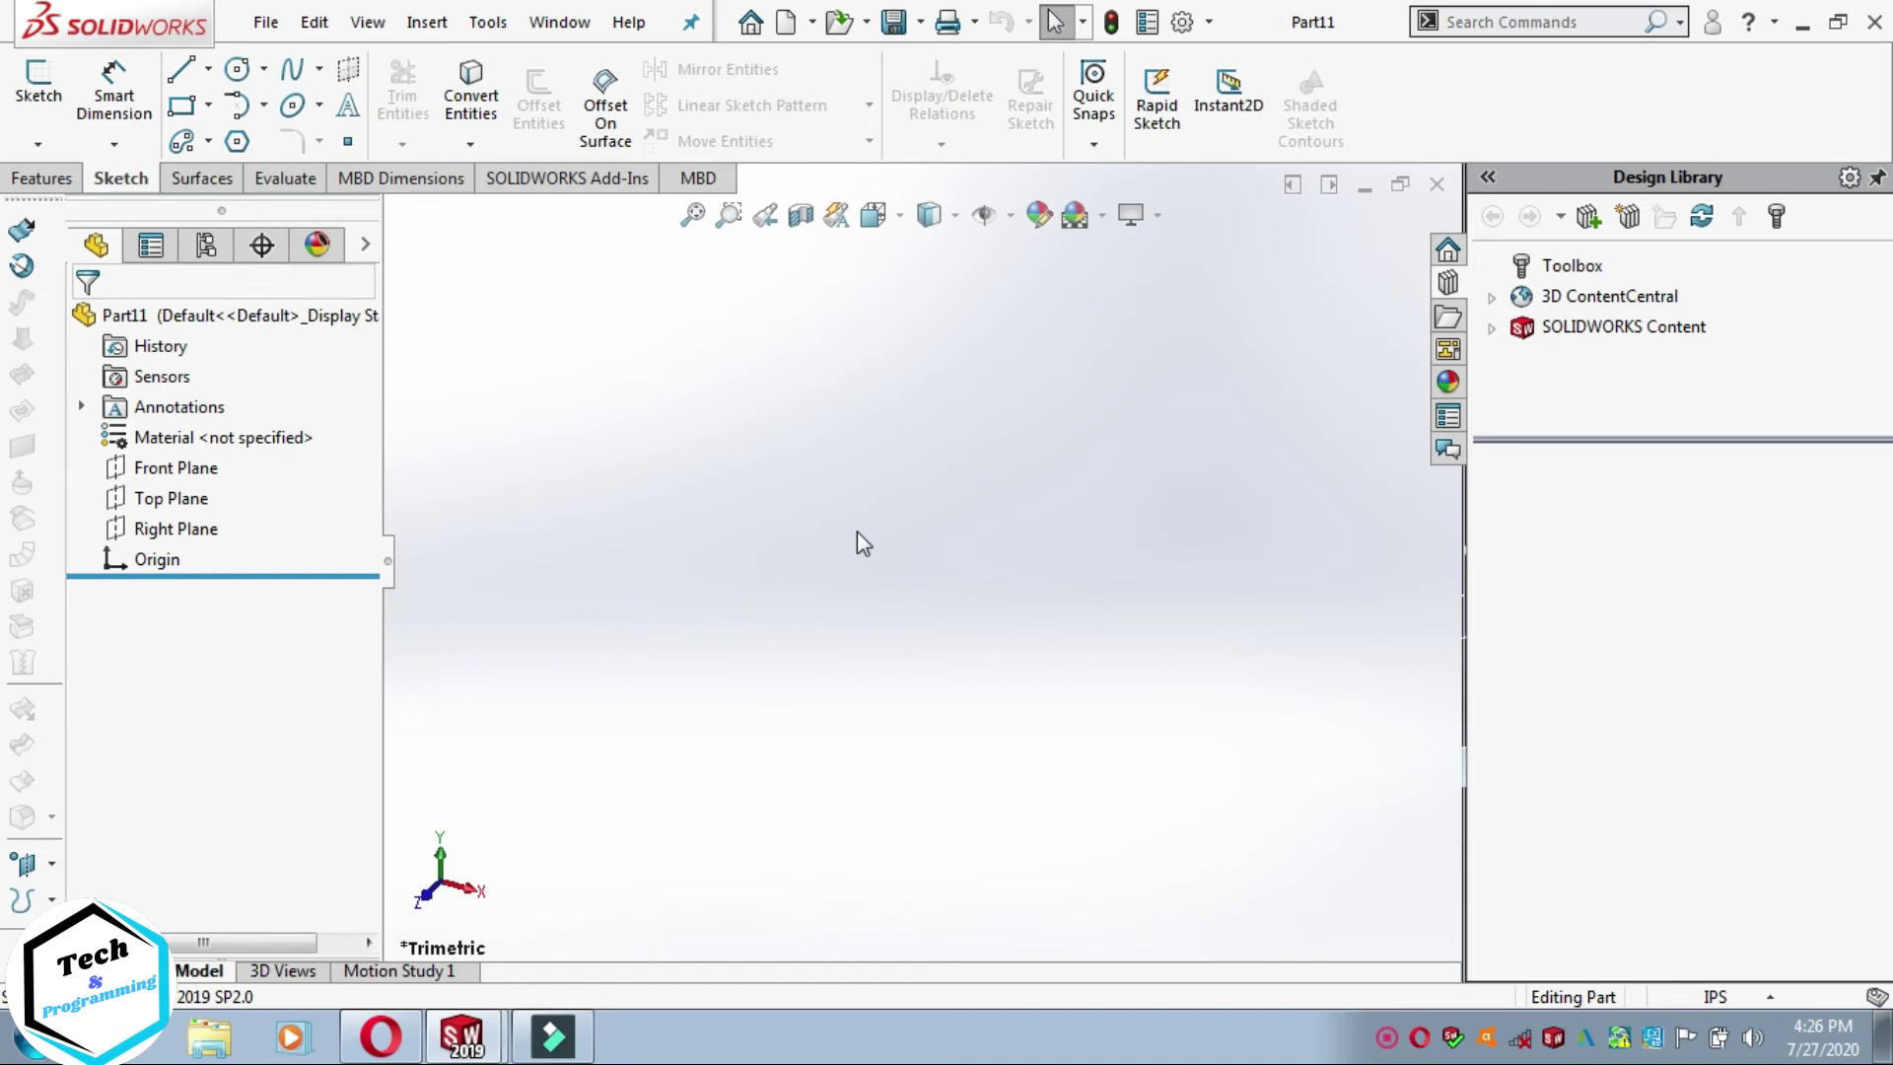
Step: Sketch a circle centred on the origin on Part11's Top Plane
click(177, 498)
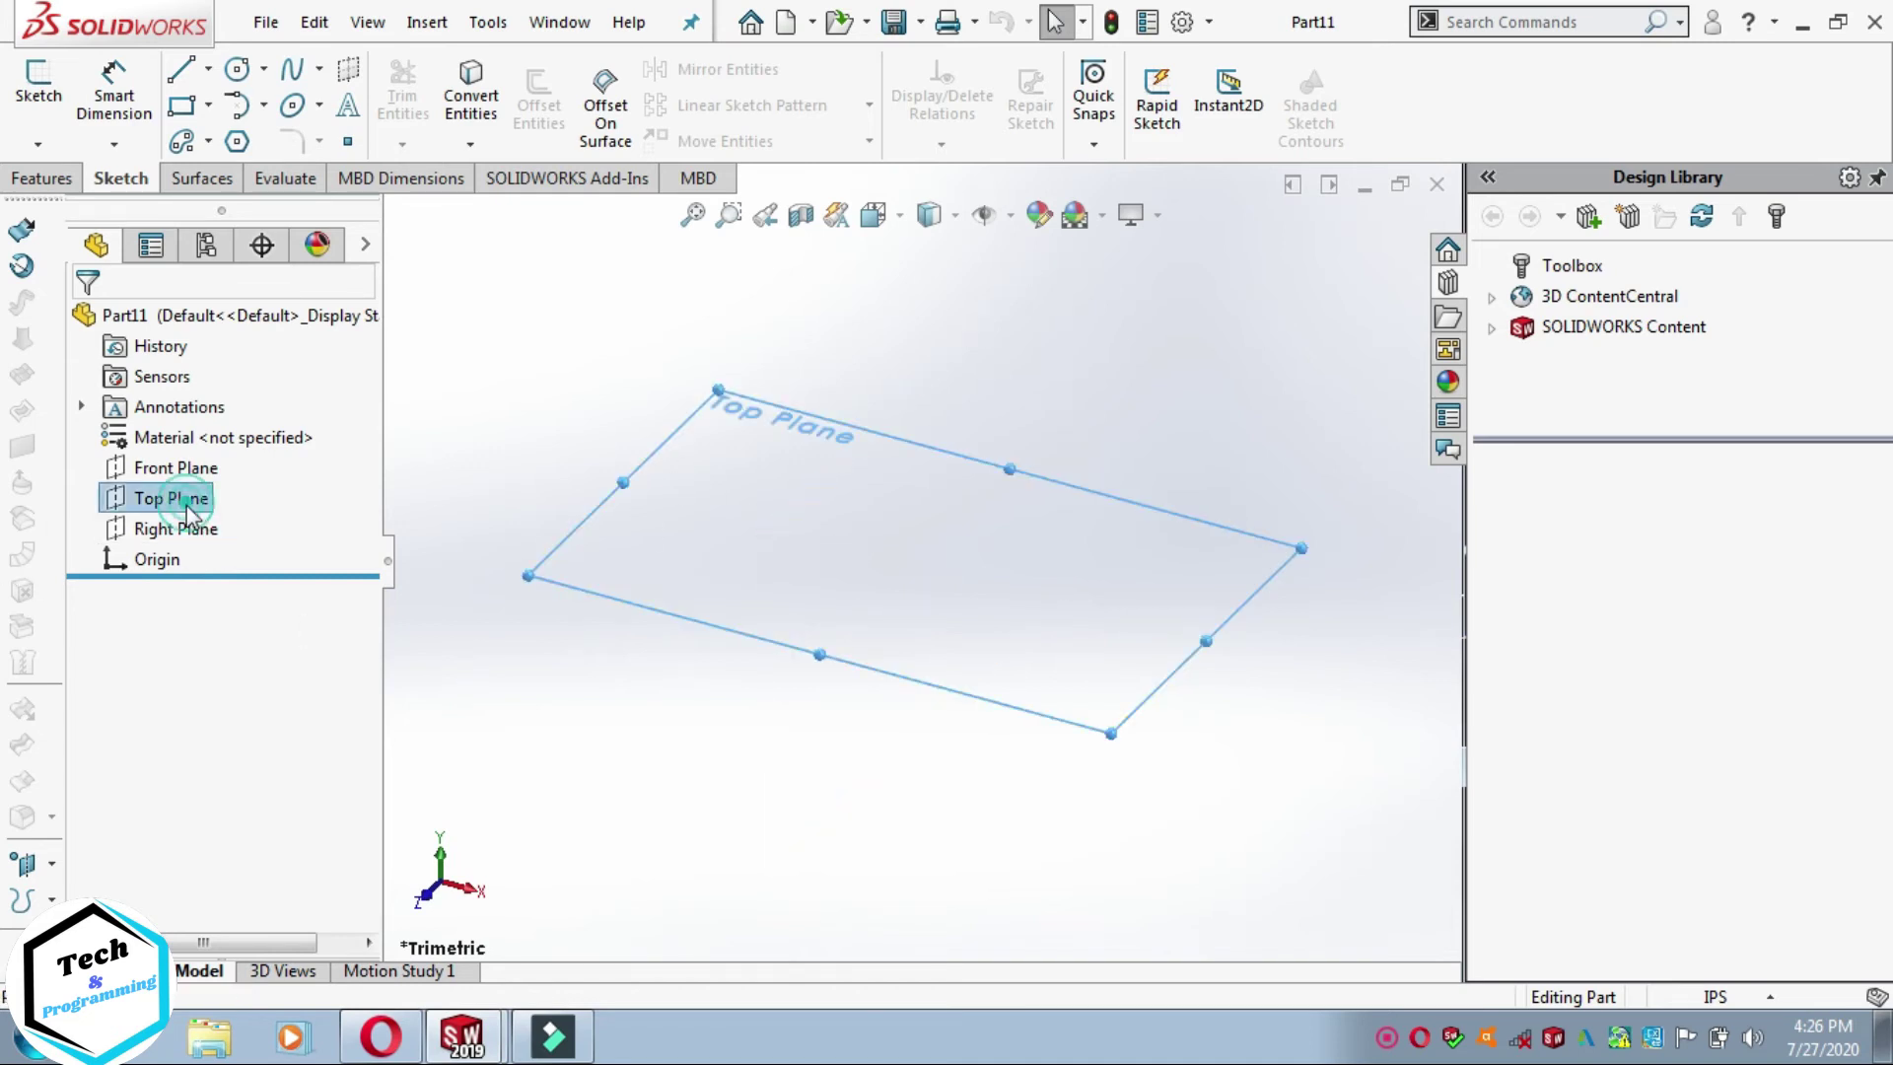
key(ctrl+8)
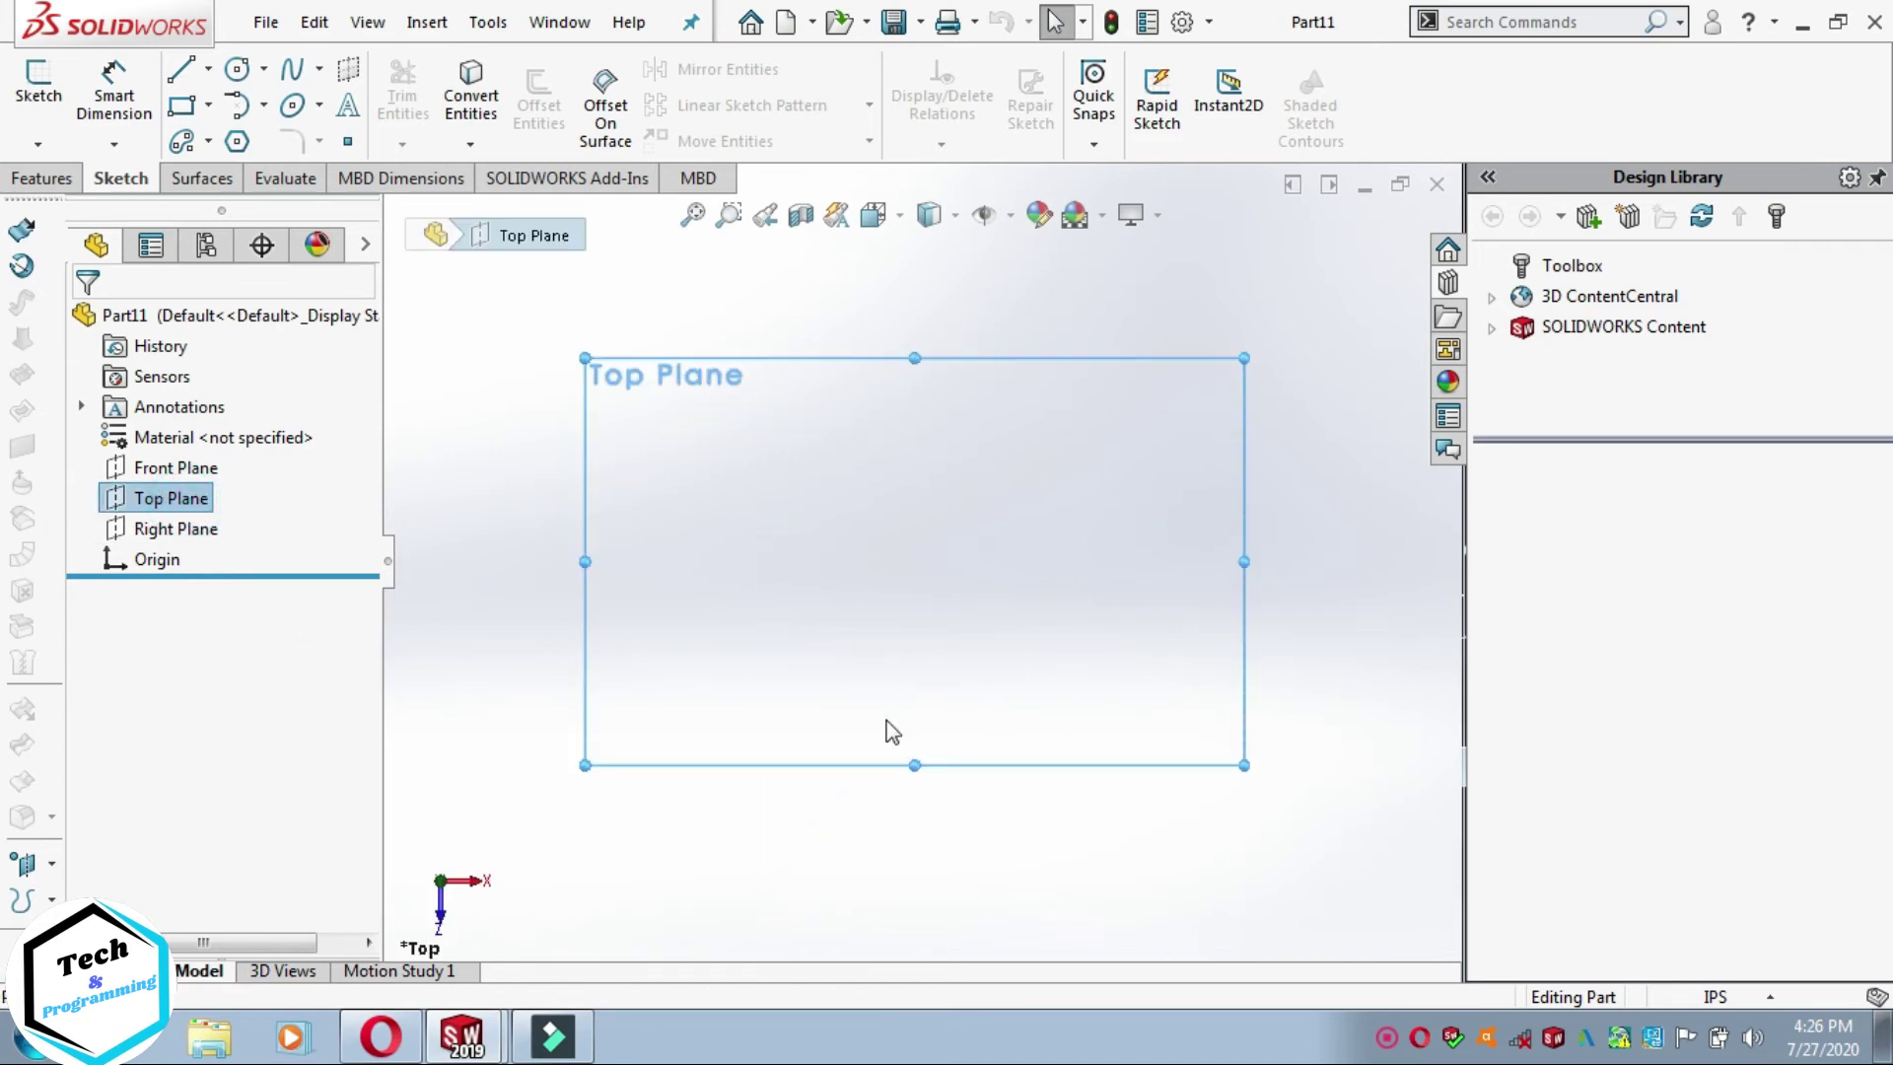
click(235, 71)
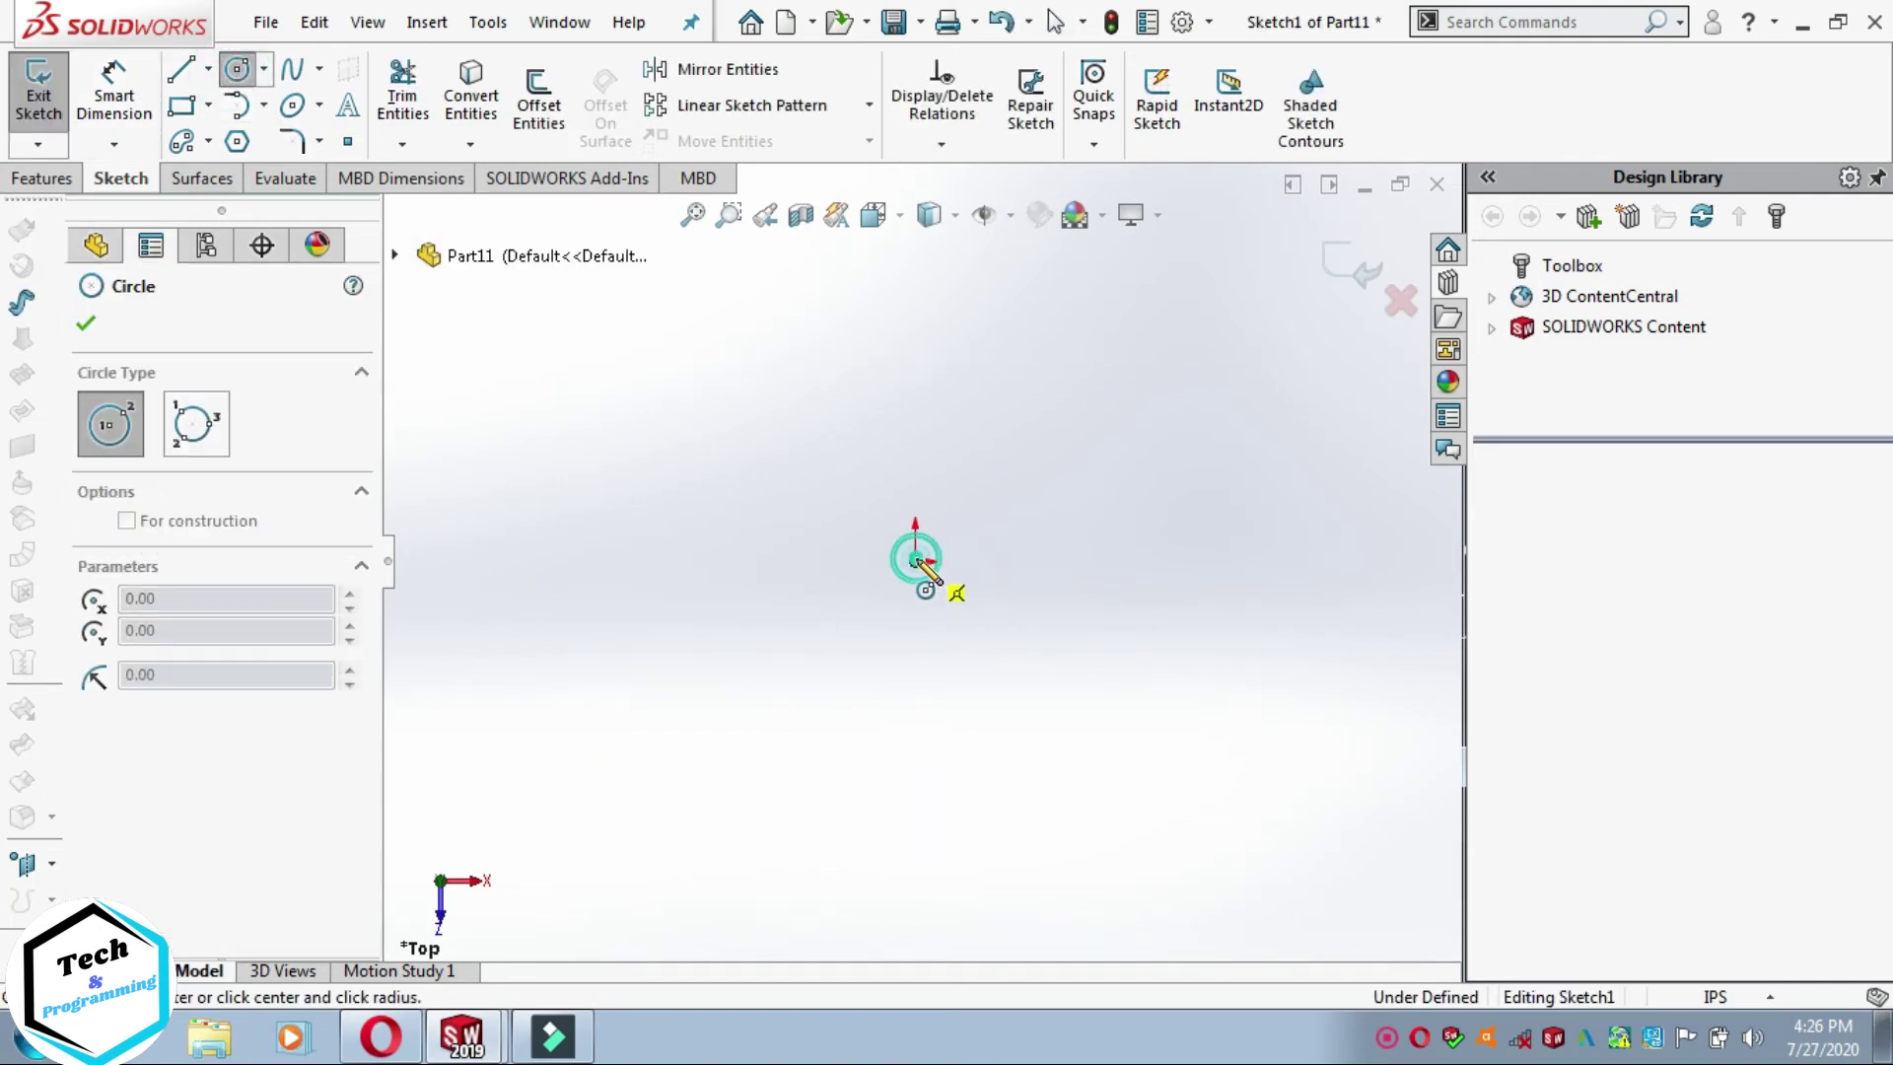
click(914, 561)
click(902, 361)
key(Escape)
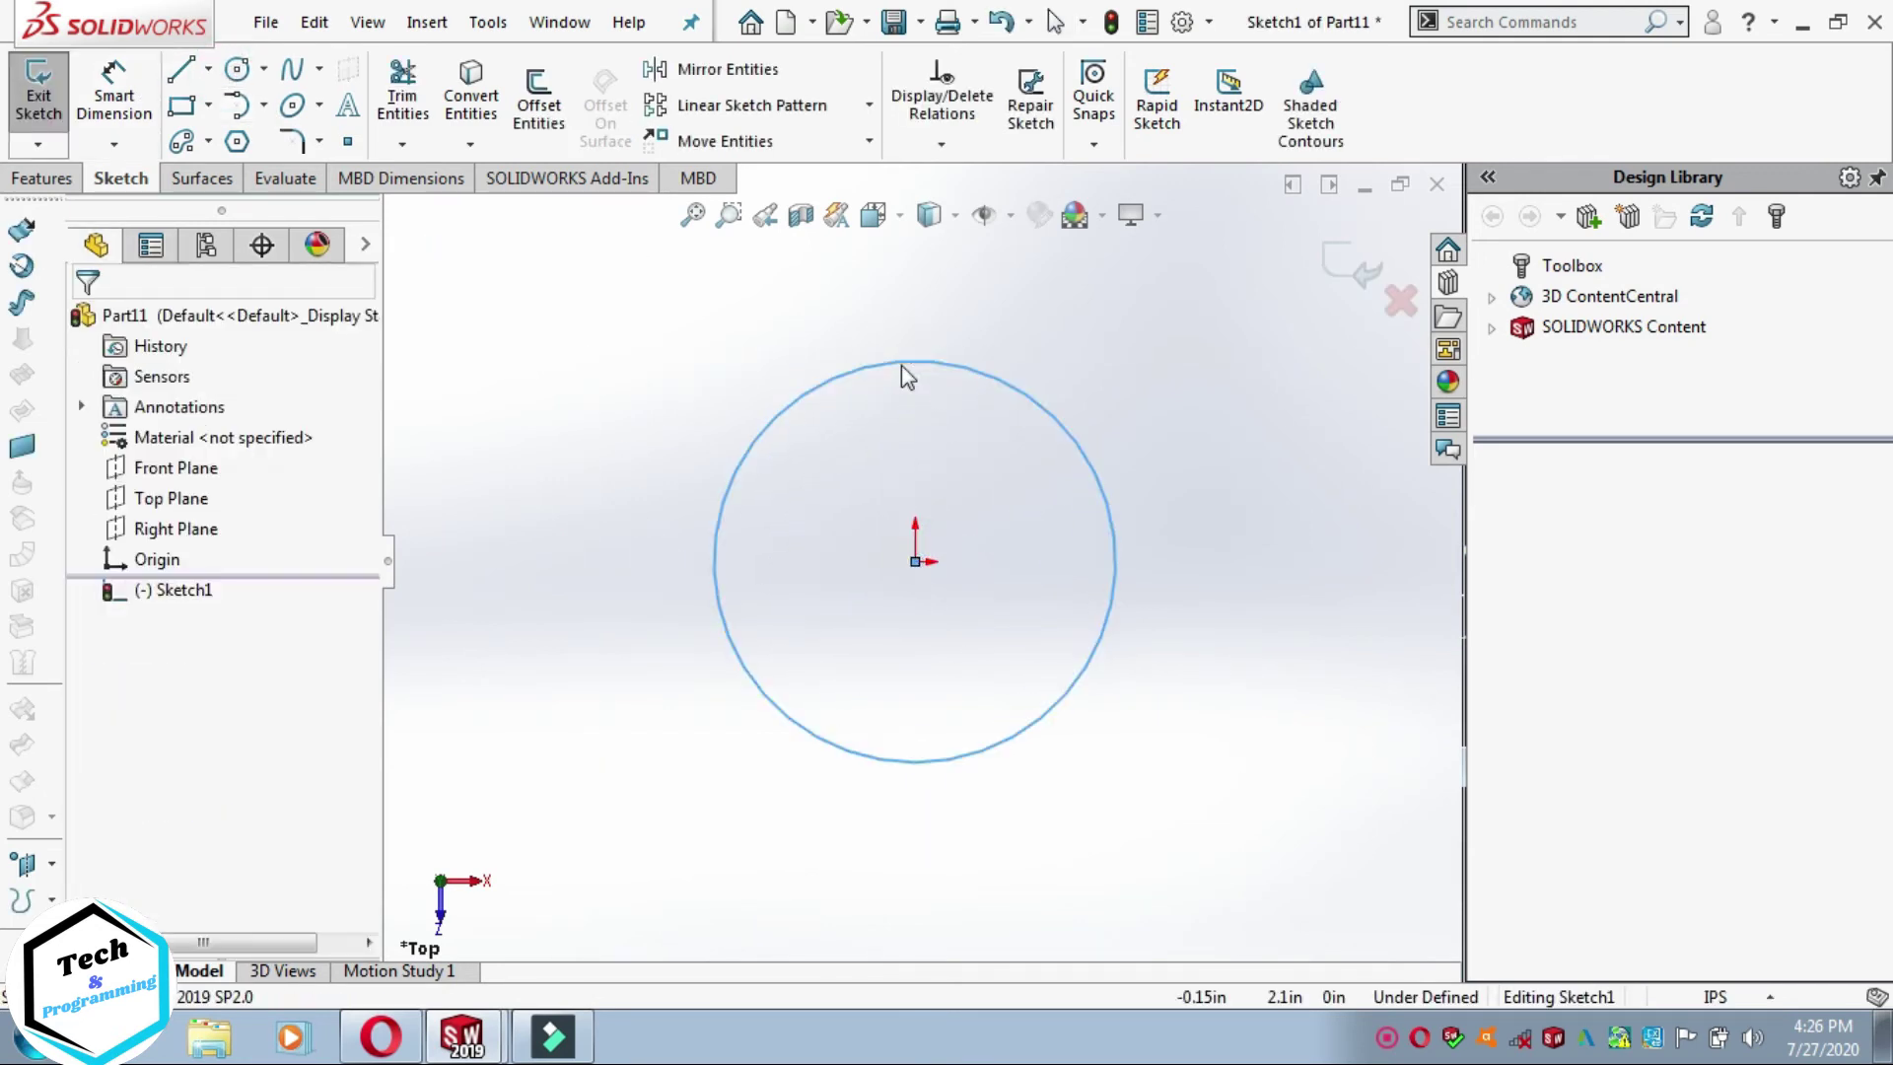
Step: Draw a right triangle joining the circle's top quadrant, centre and left quadrant, then exit Sketch1
click(180, 69)
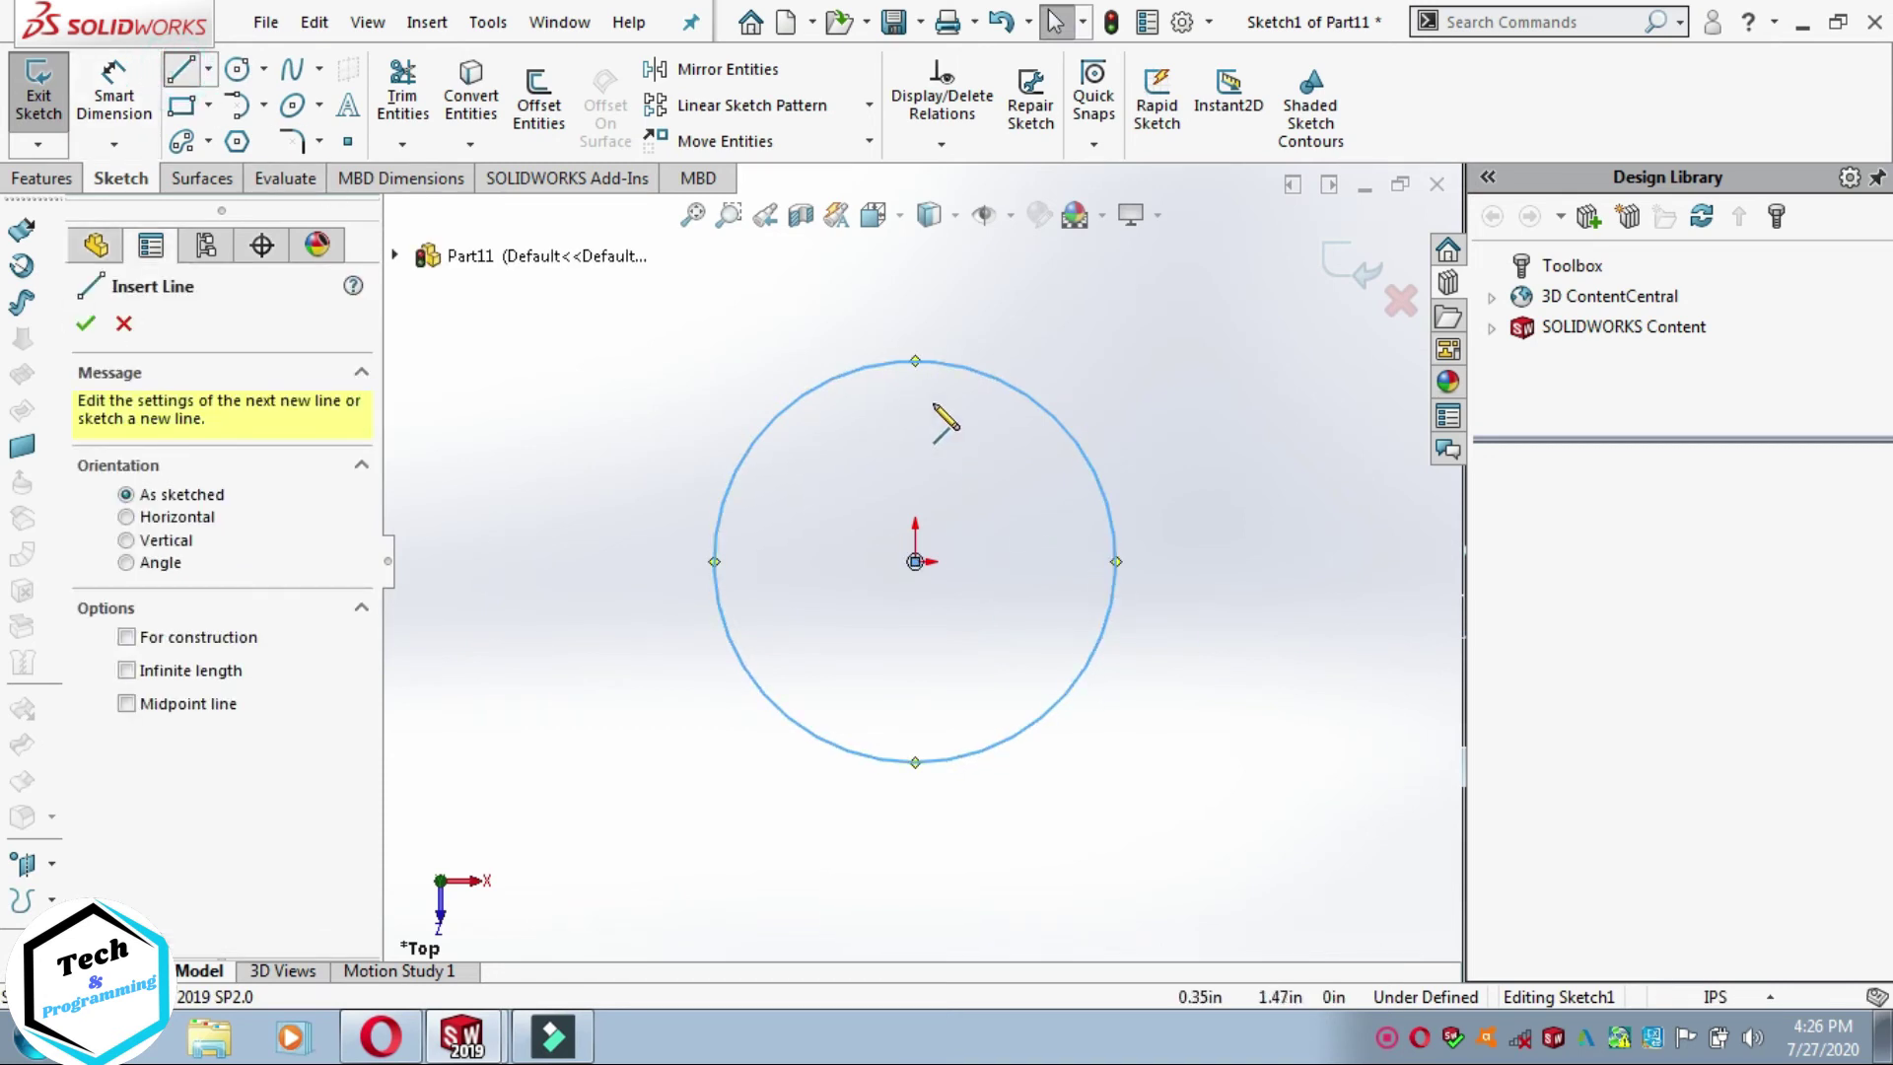
click(914, 362)
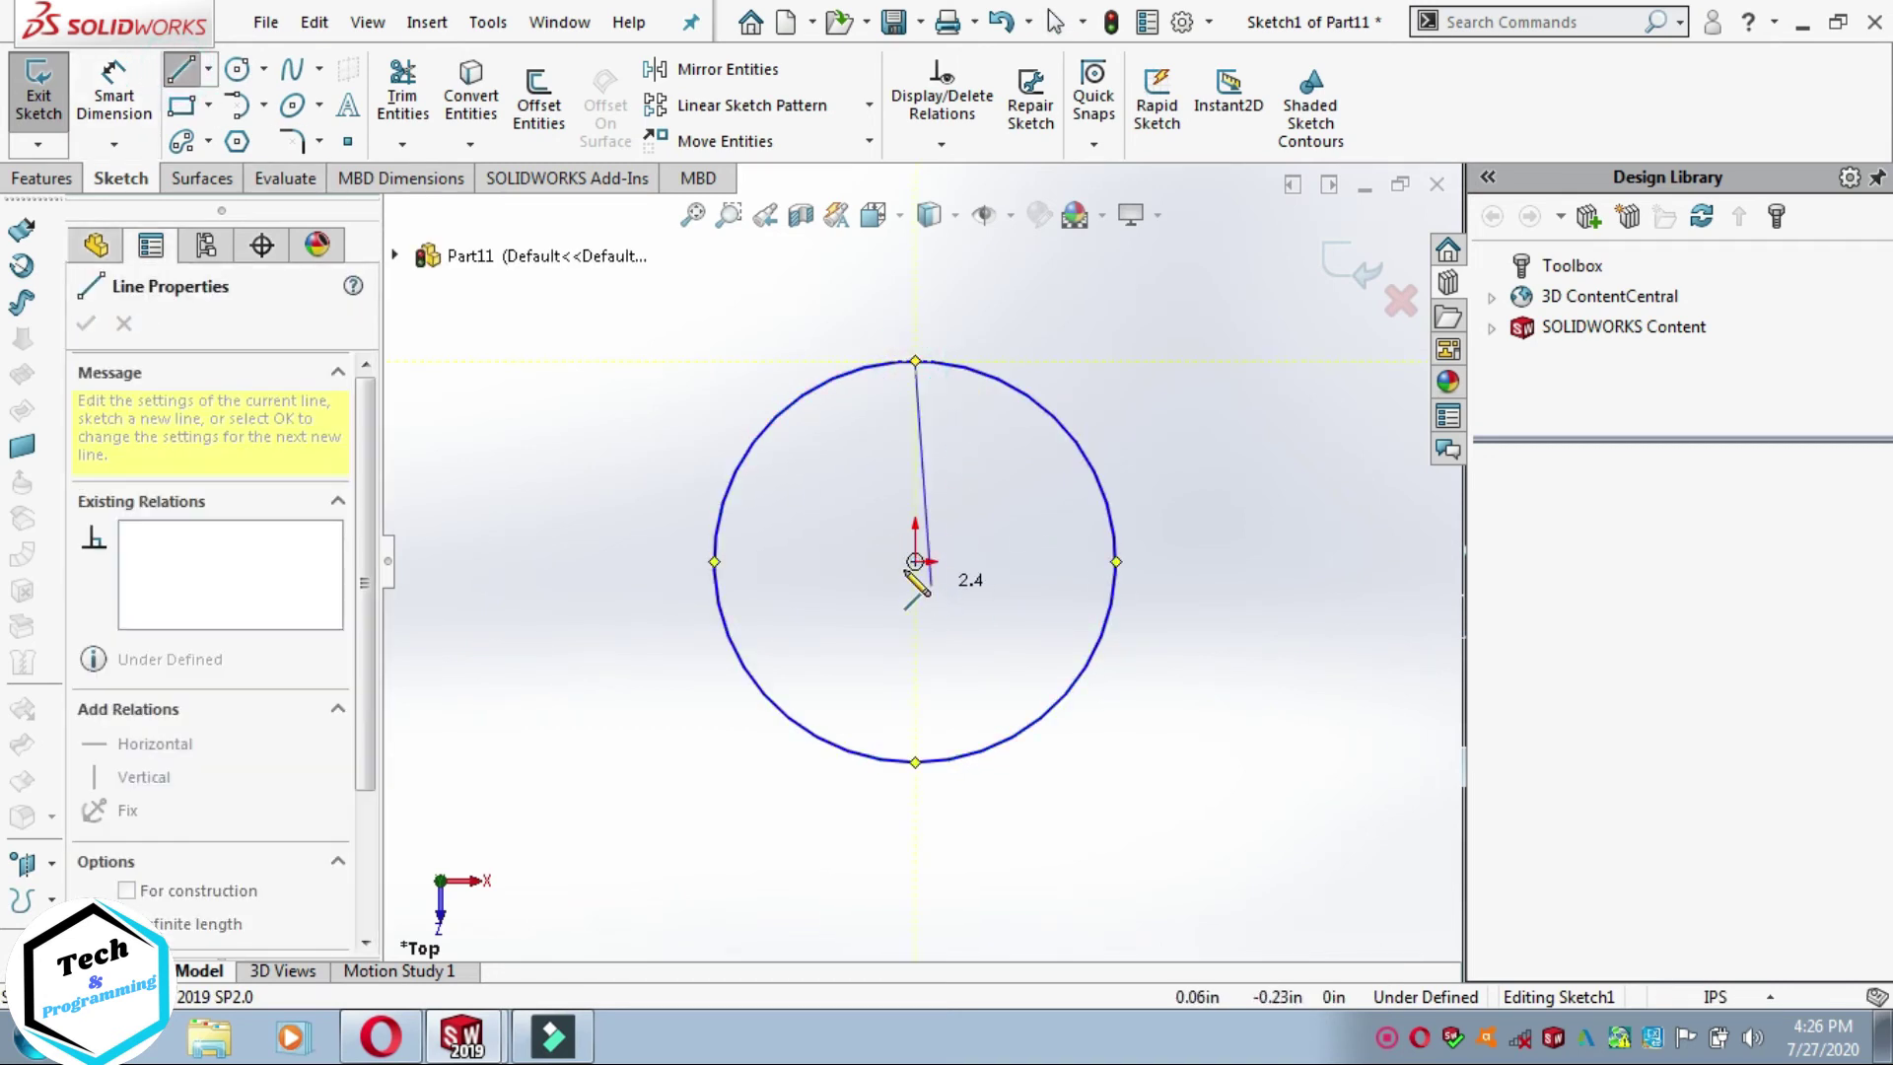
click(914, 561)
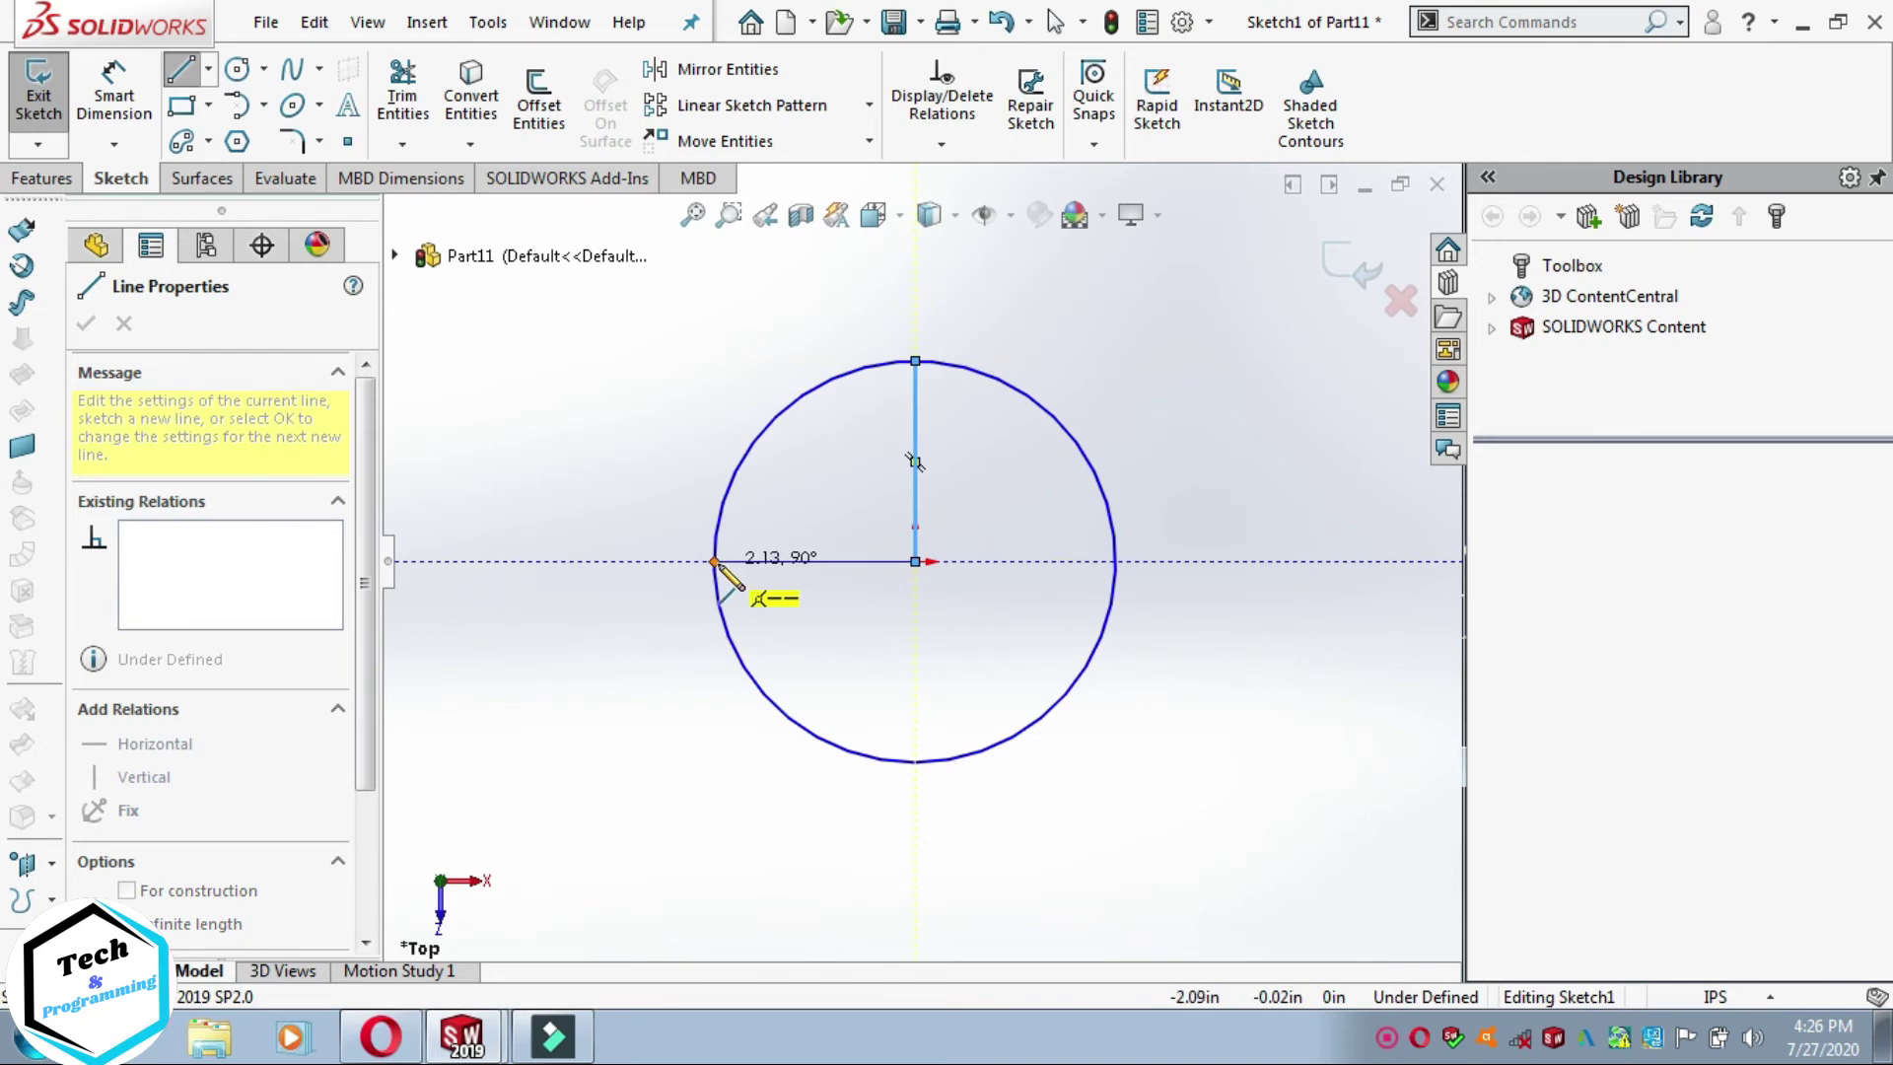
click(714, 561)
click(914, 363)
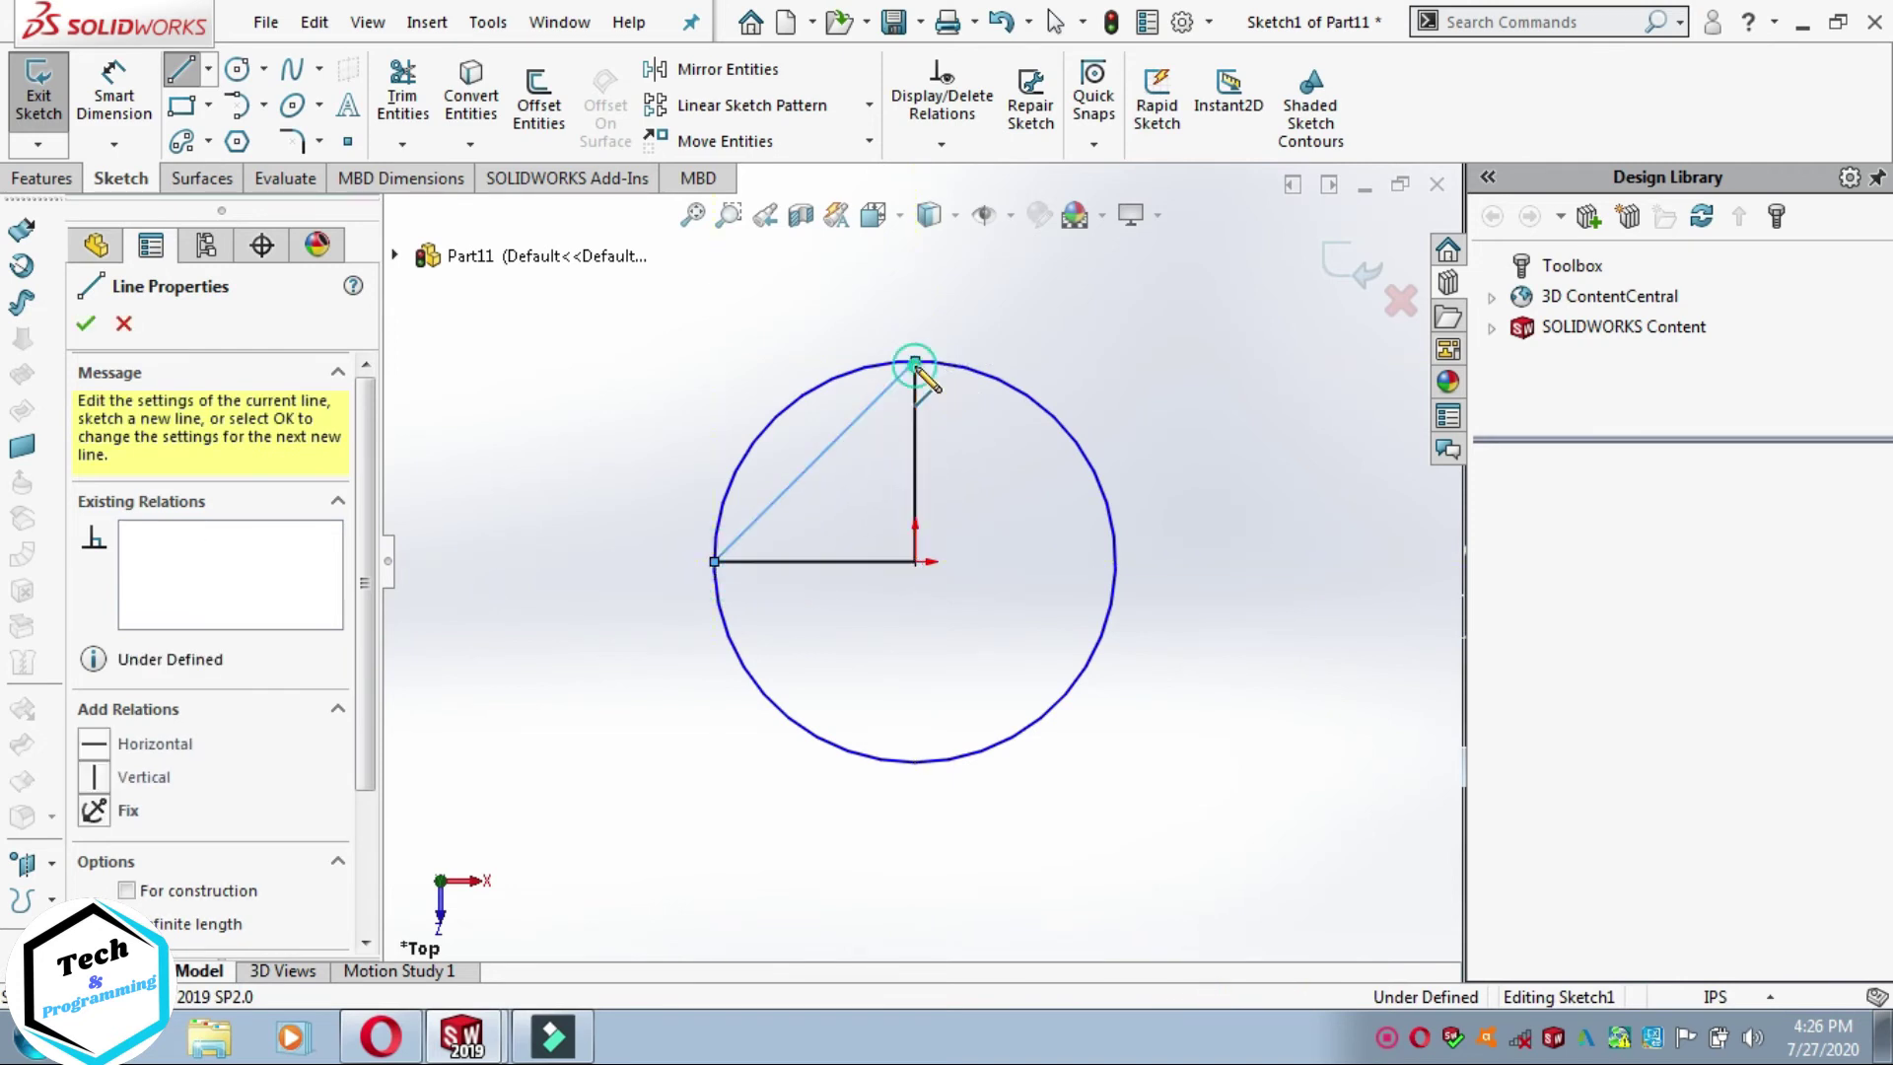
key(Escape)
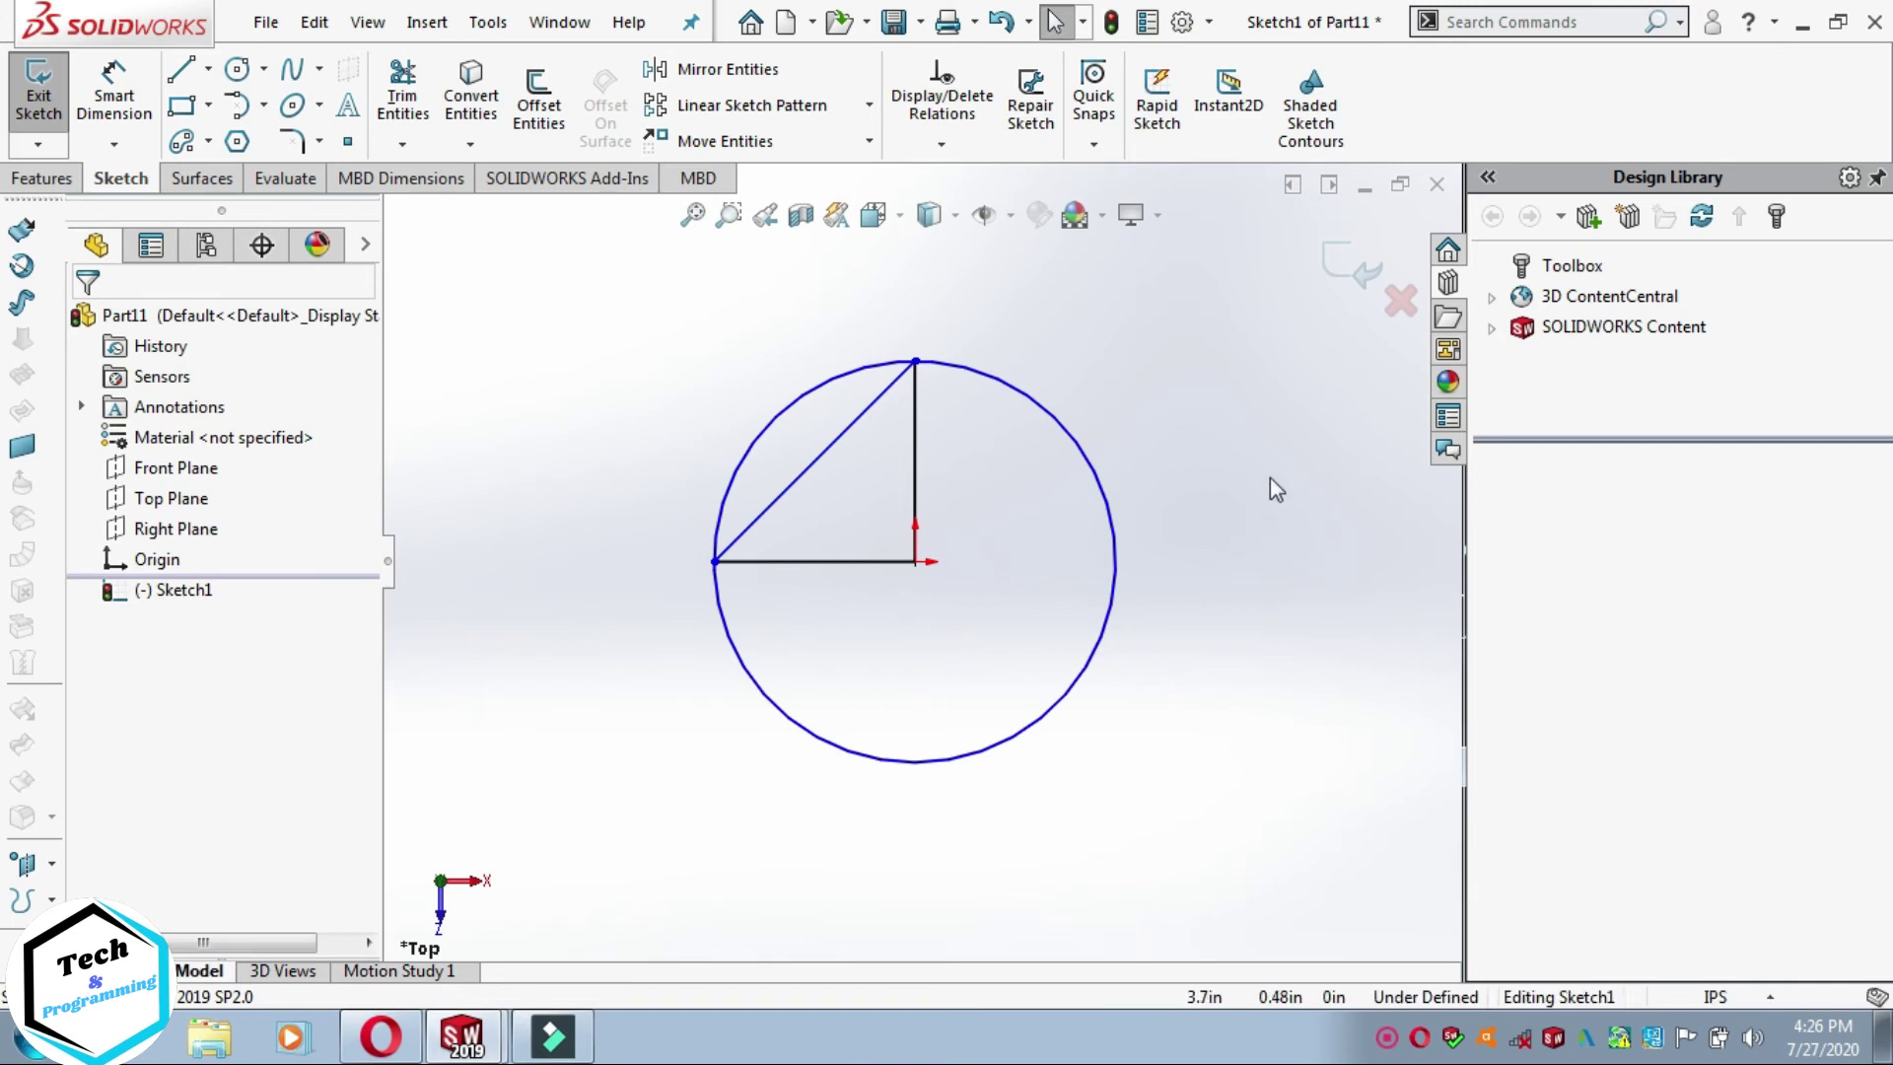
click(1356, 278)
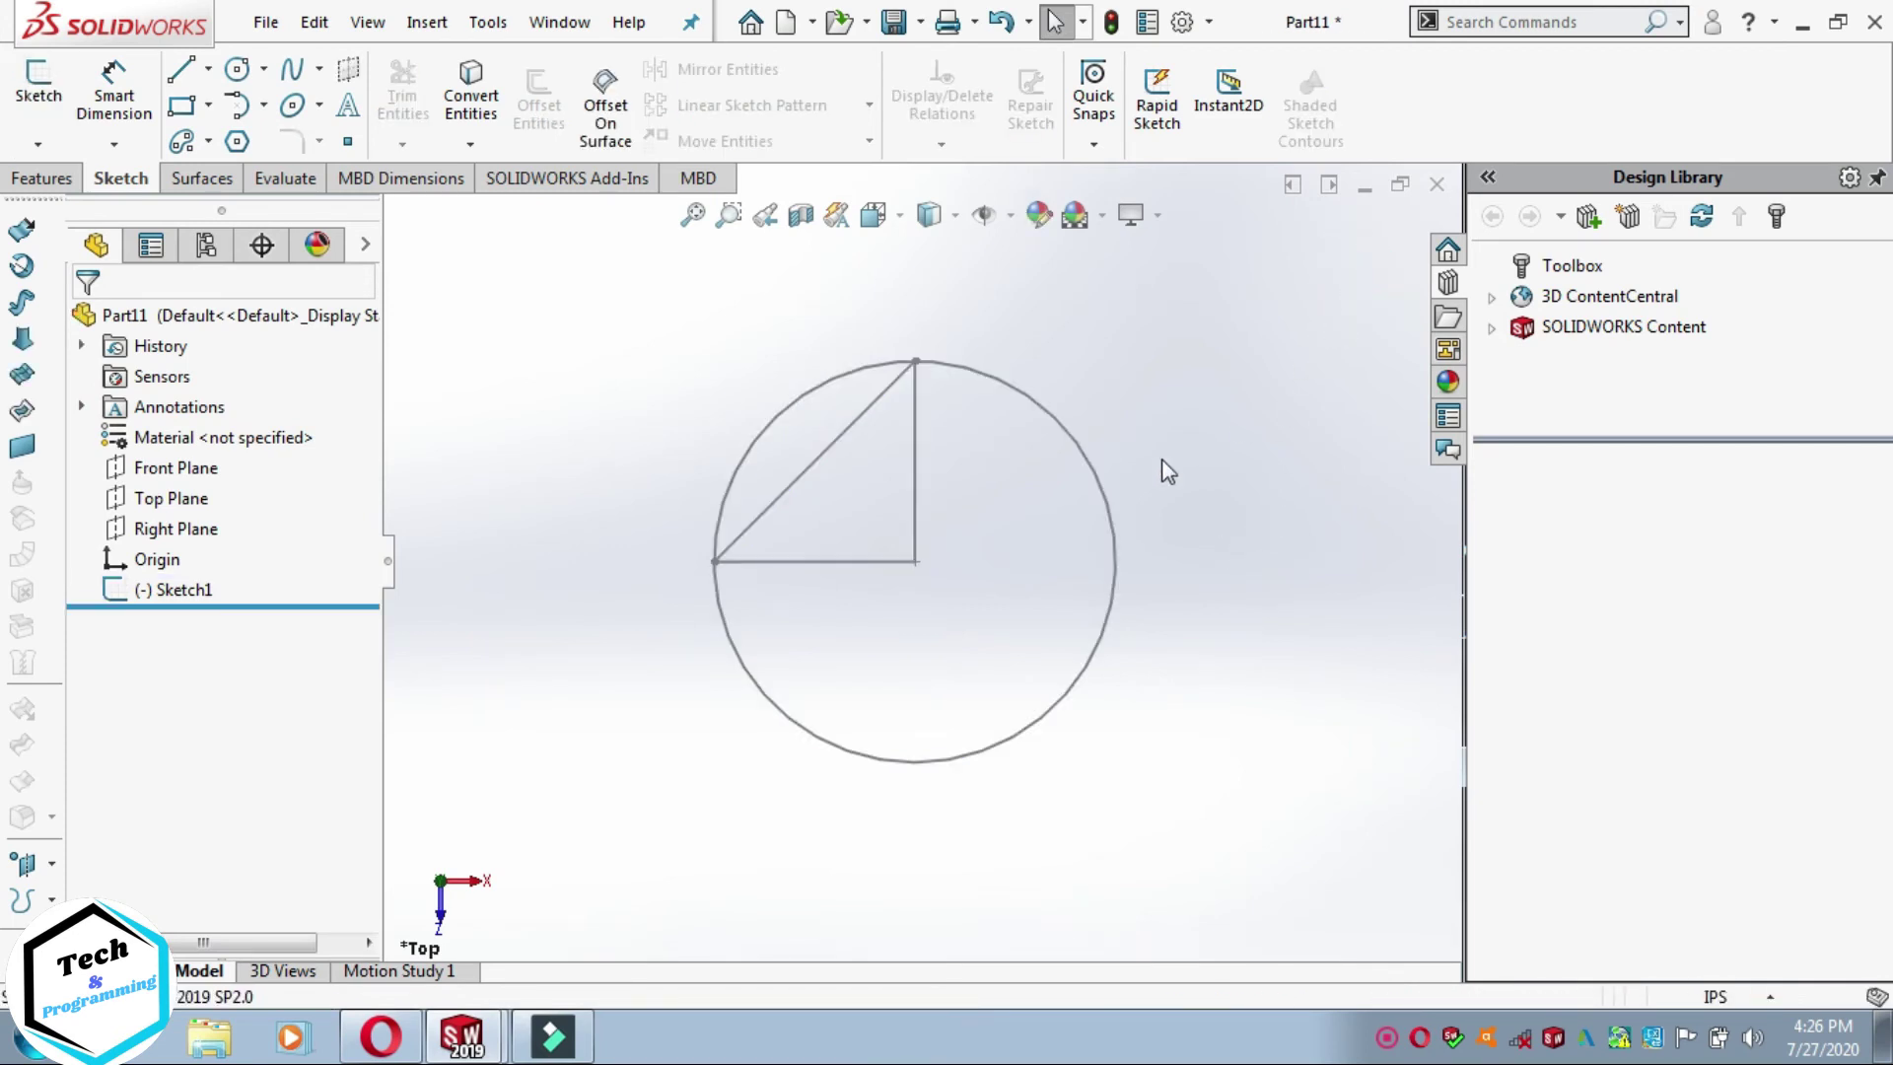
Step: On the Top Plane, convert Sketch1's diagonal, vertical and horizontal triangle lines into a new sketch
click(187, 500)
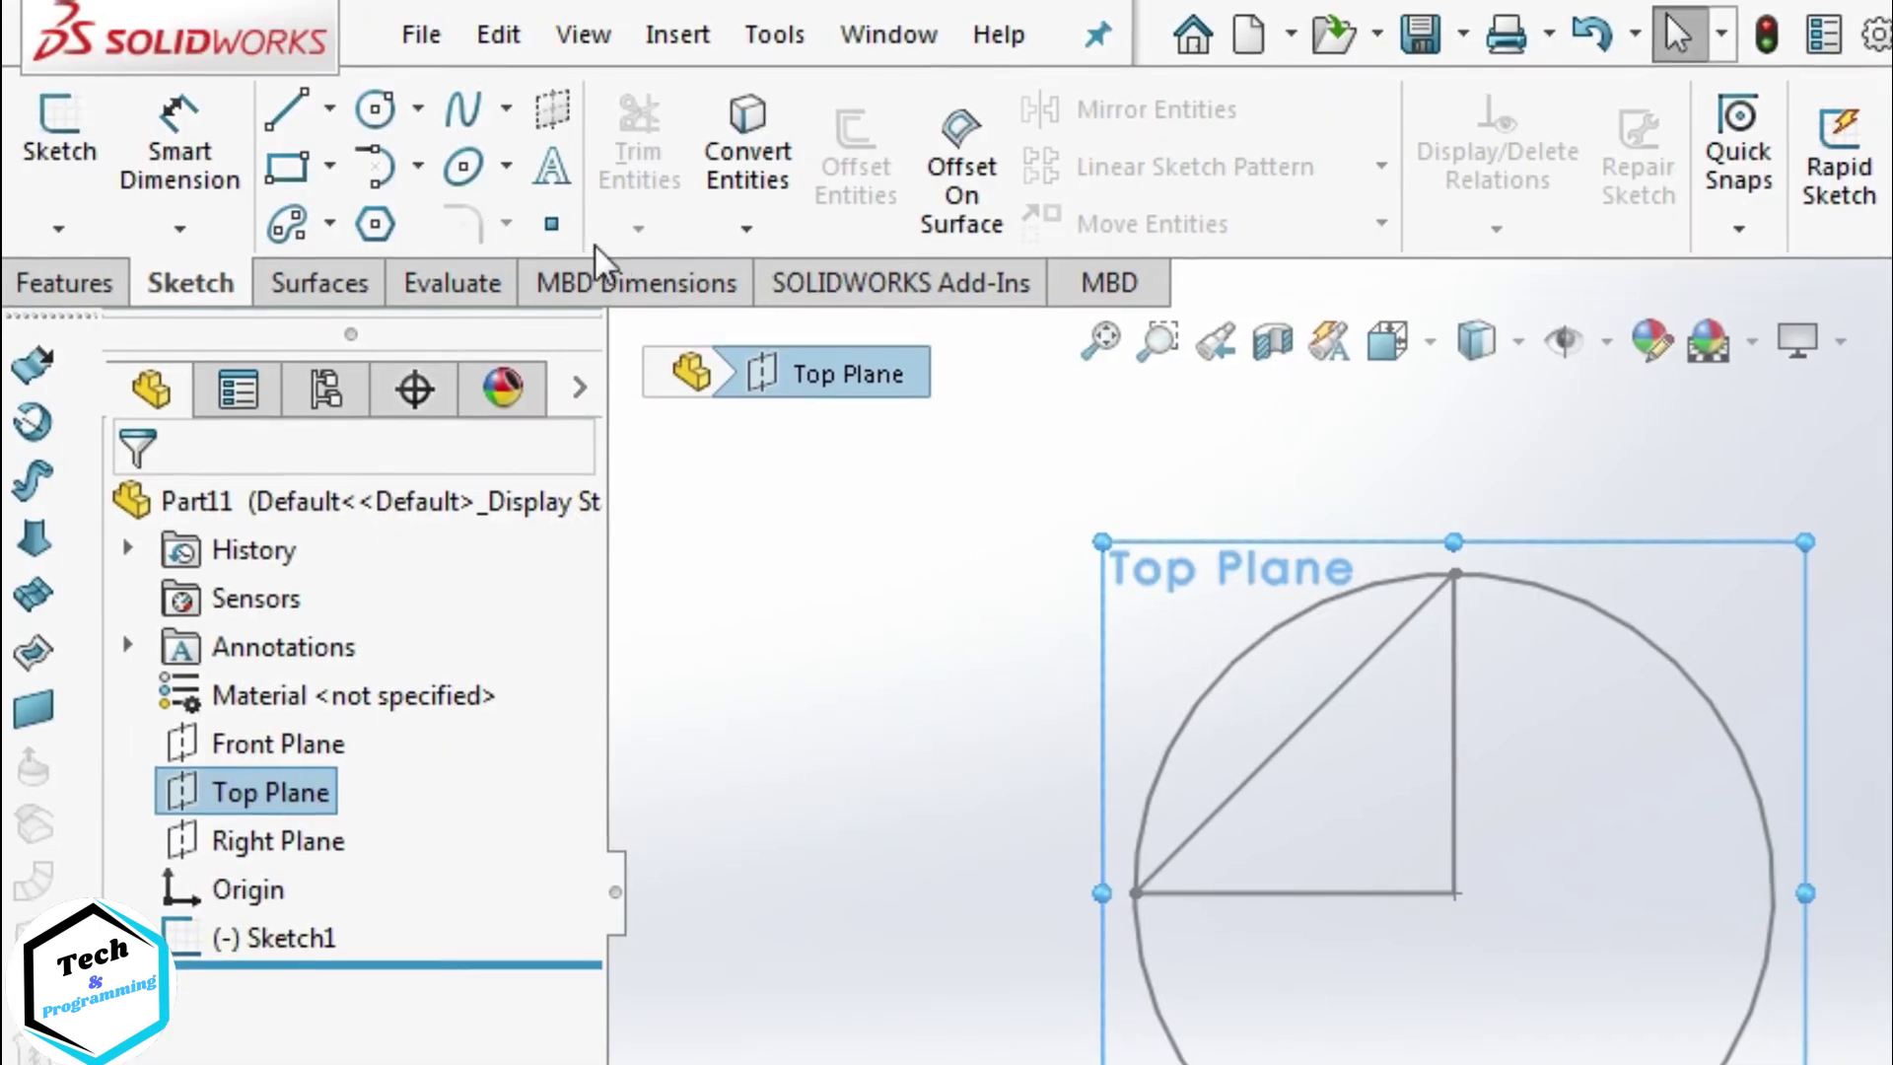
click(463, 145)
click(768, 286)
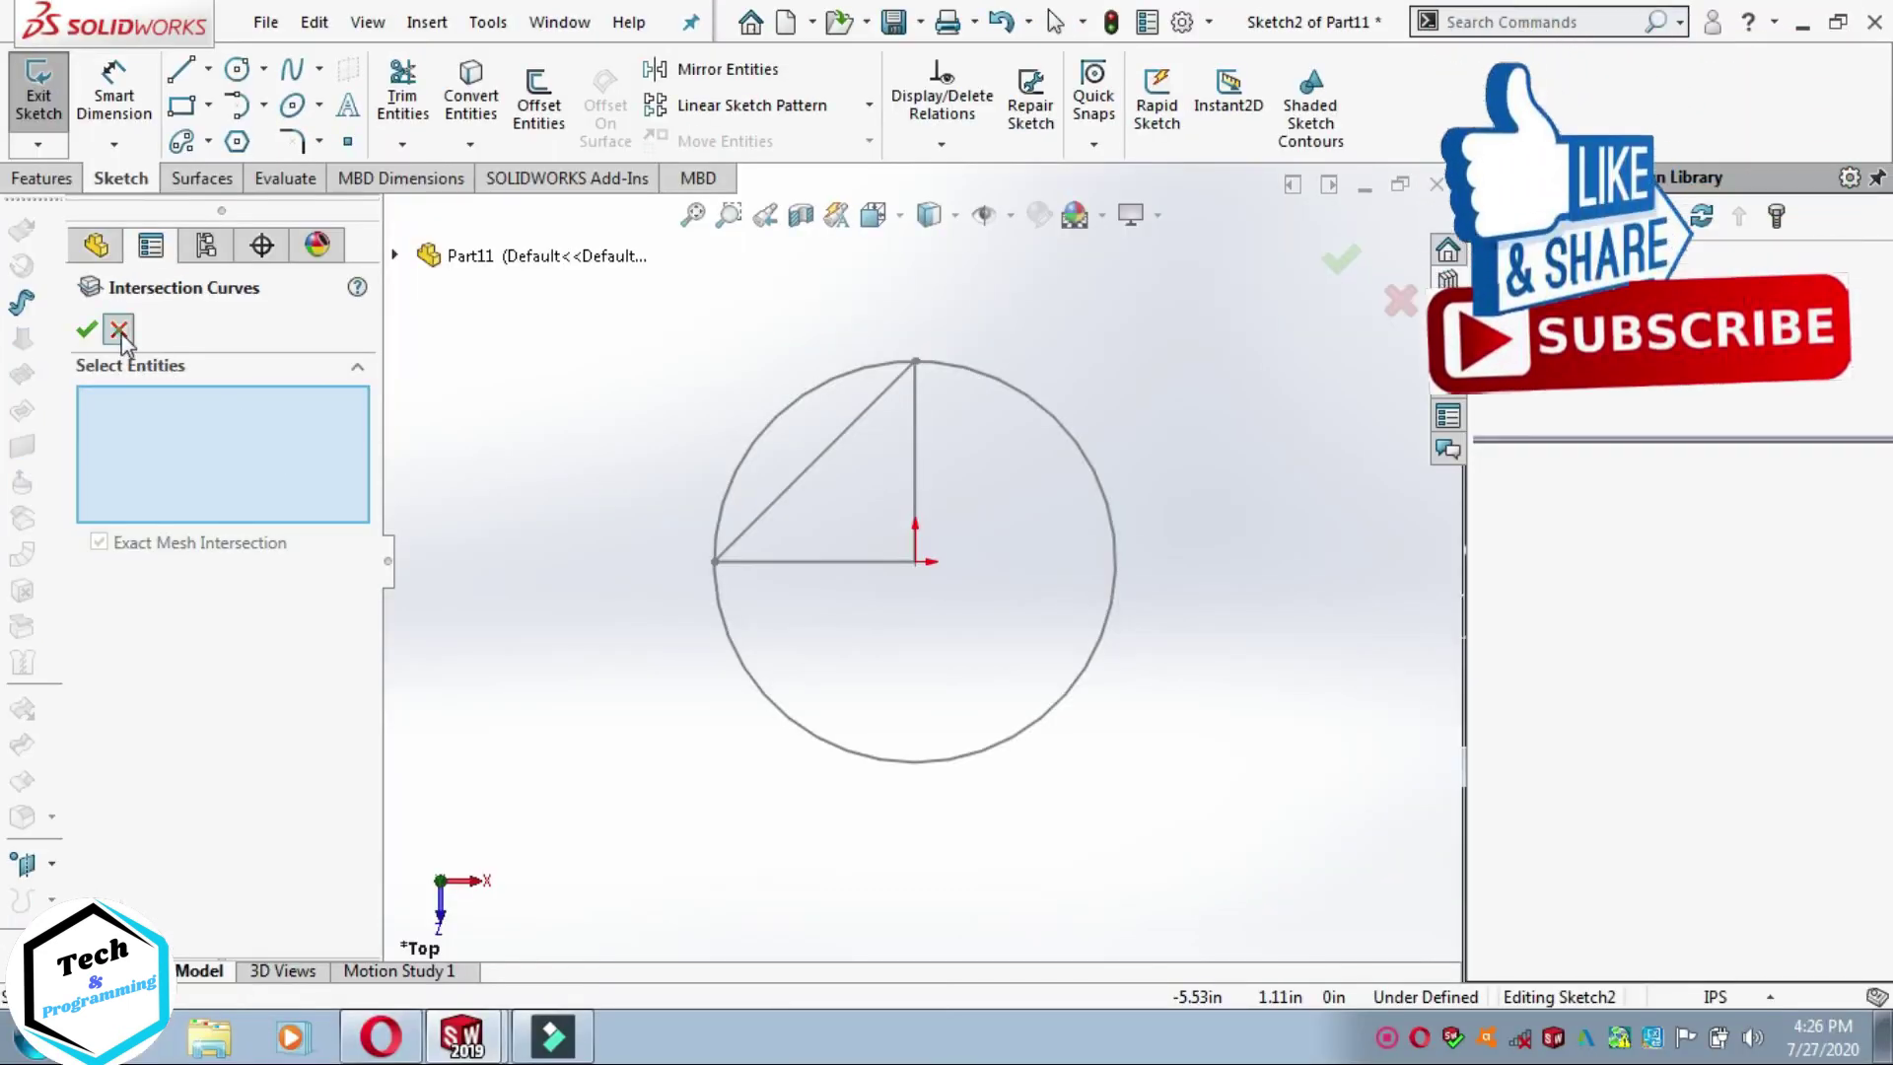
click(120, 330)
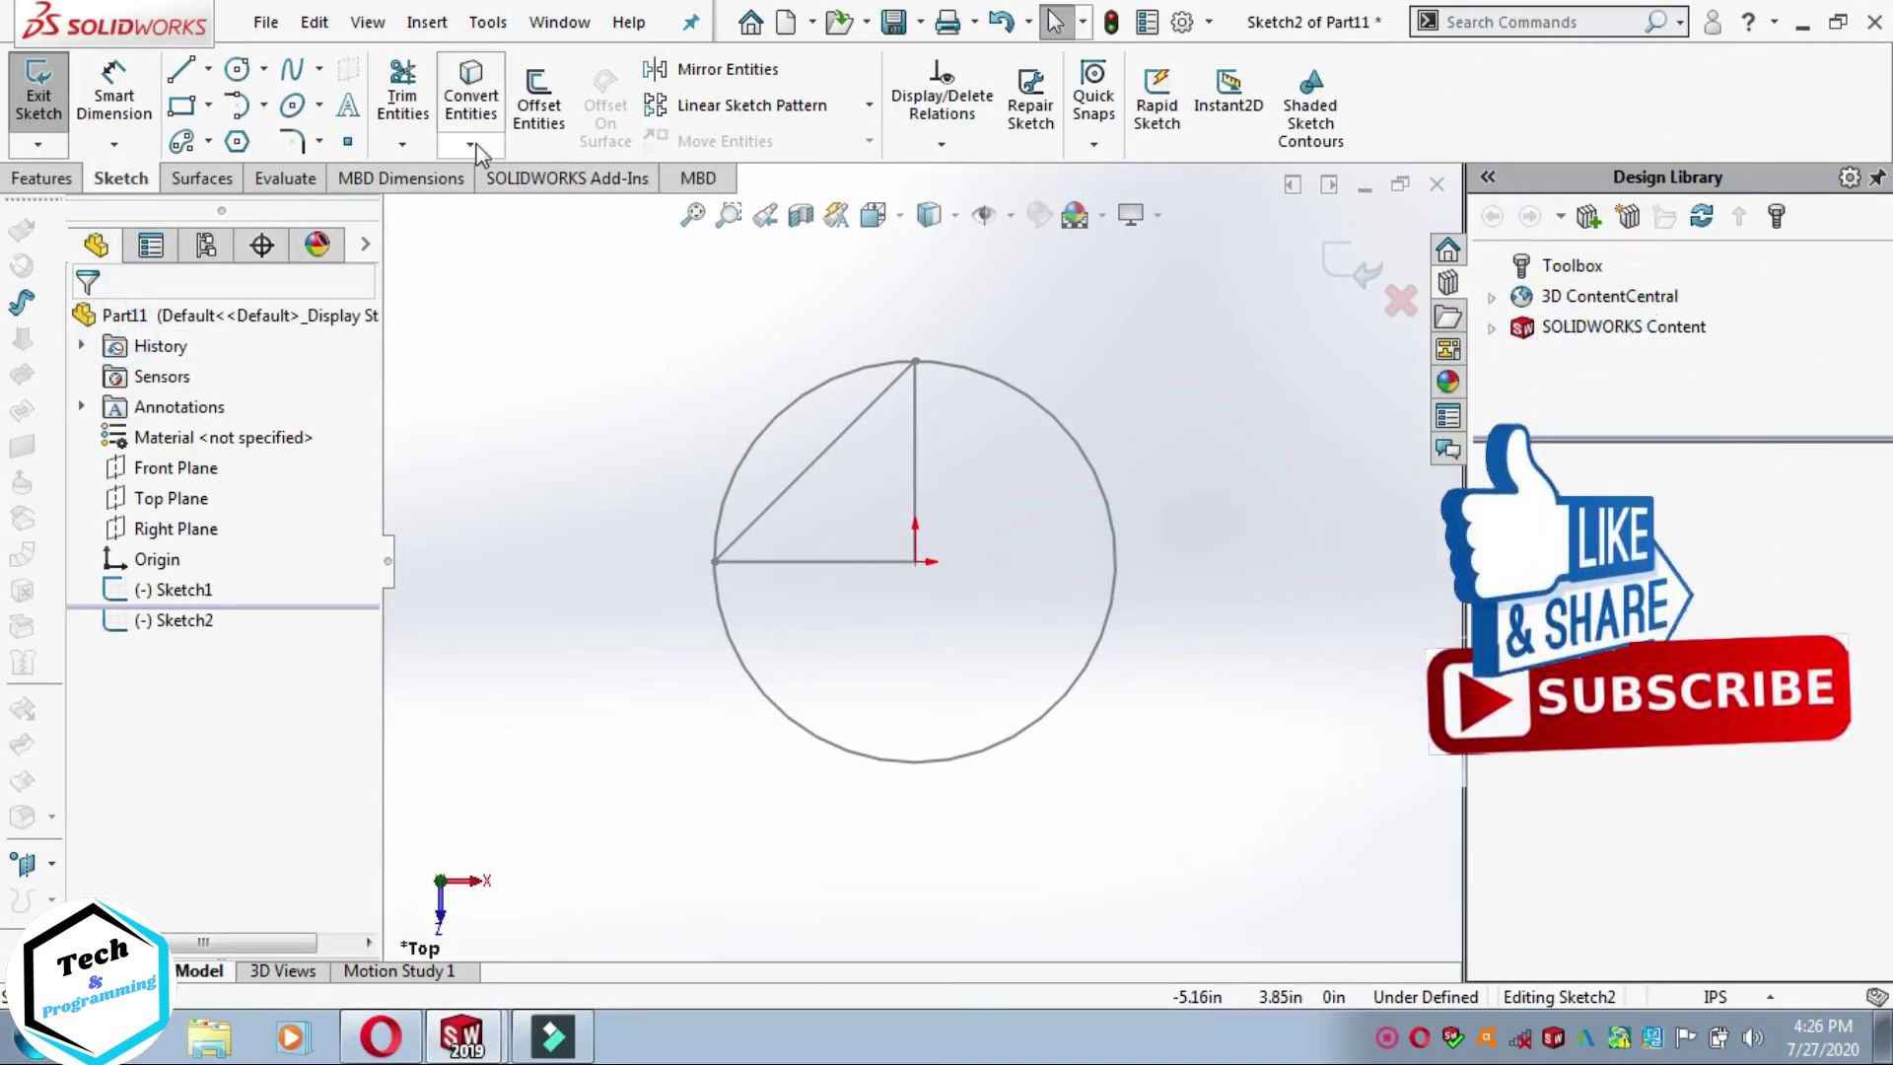
click(470, 145)
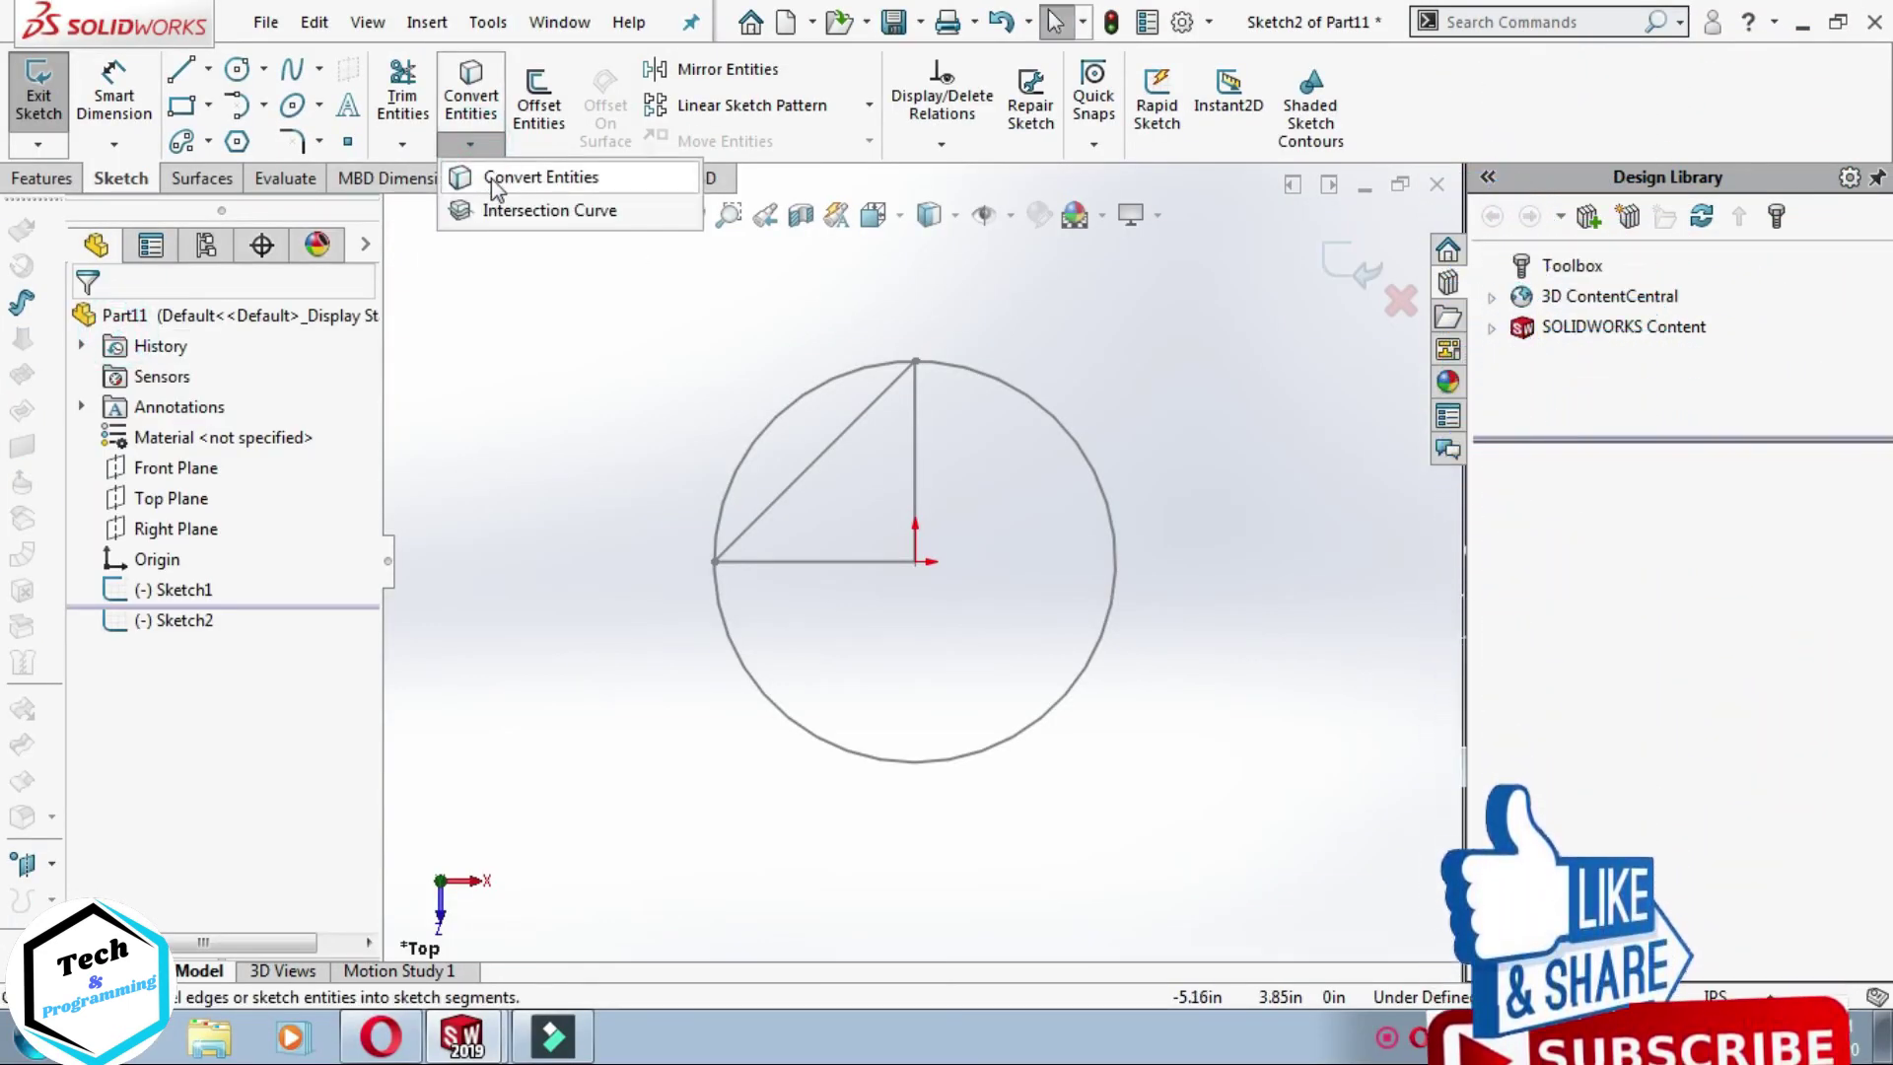
click(493, 179)
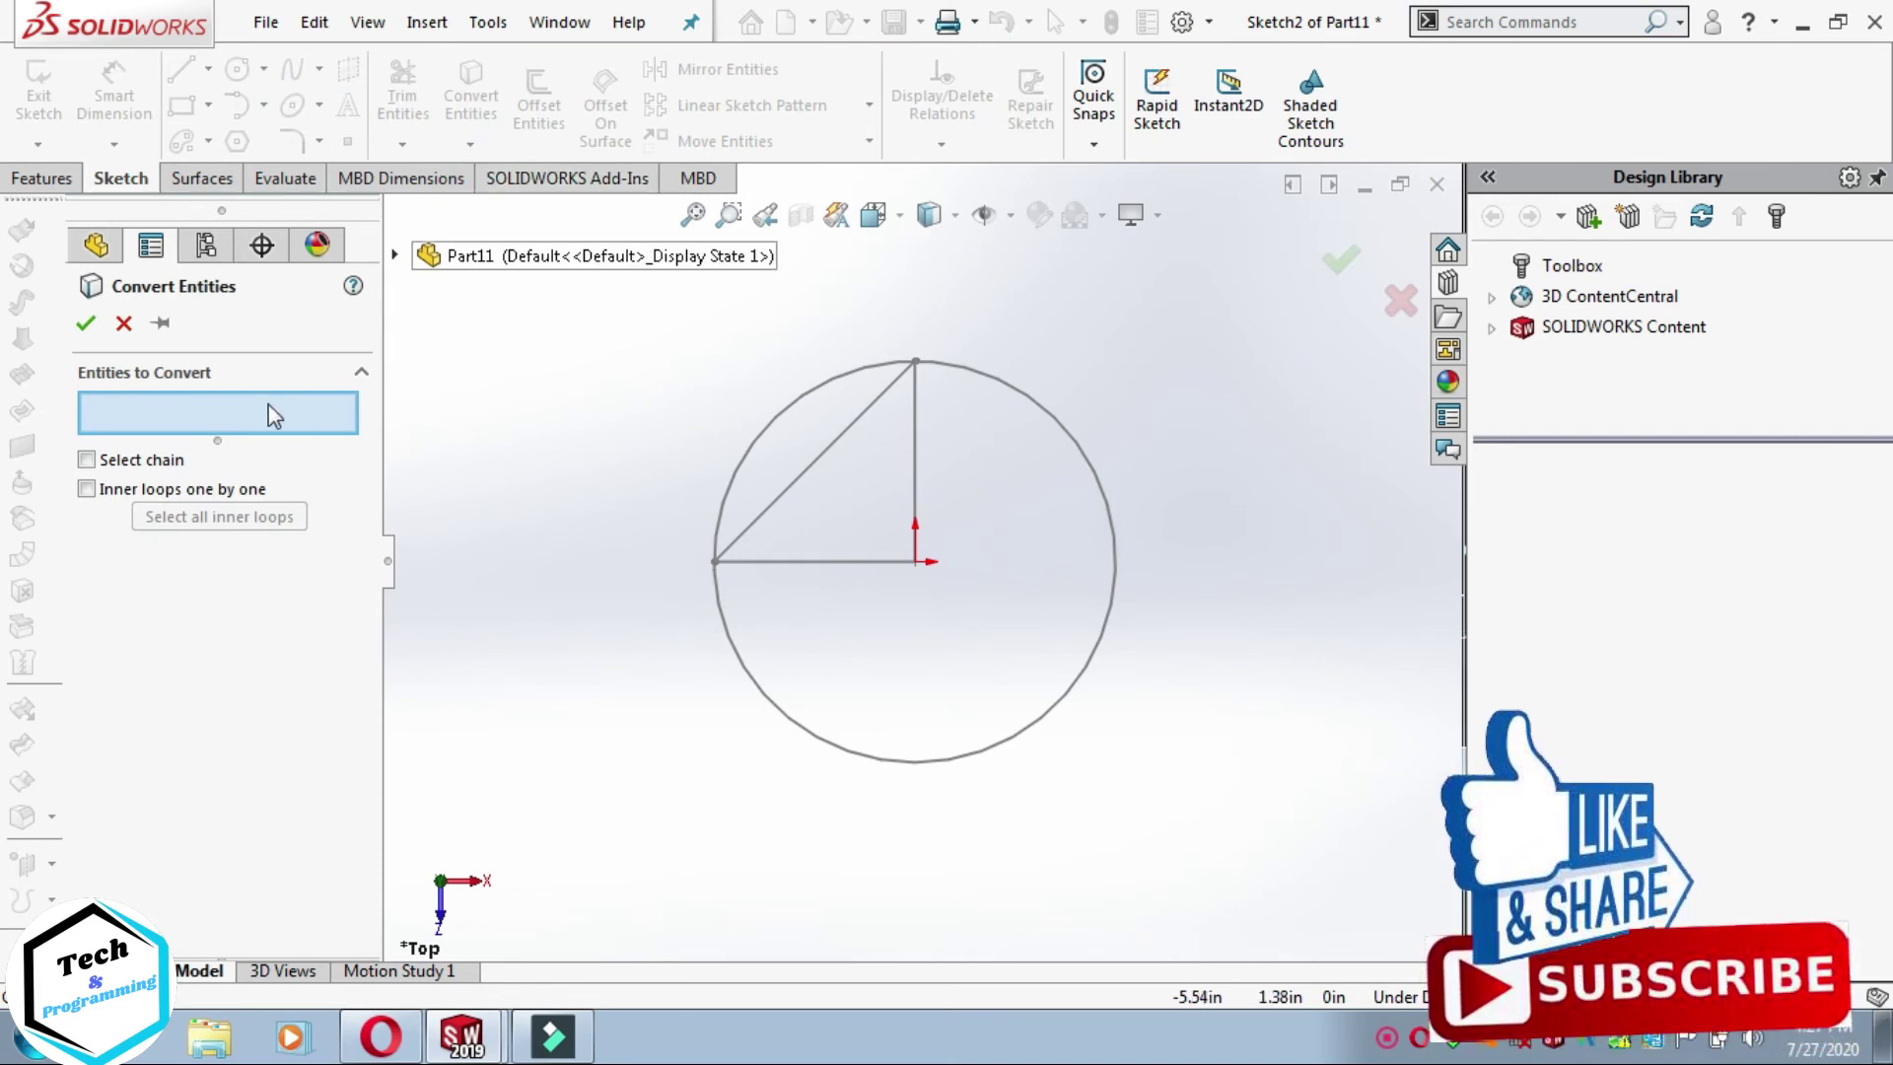
click(773, 503)
click(914, 498)
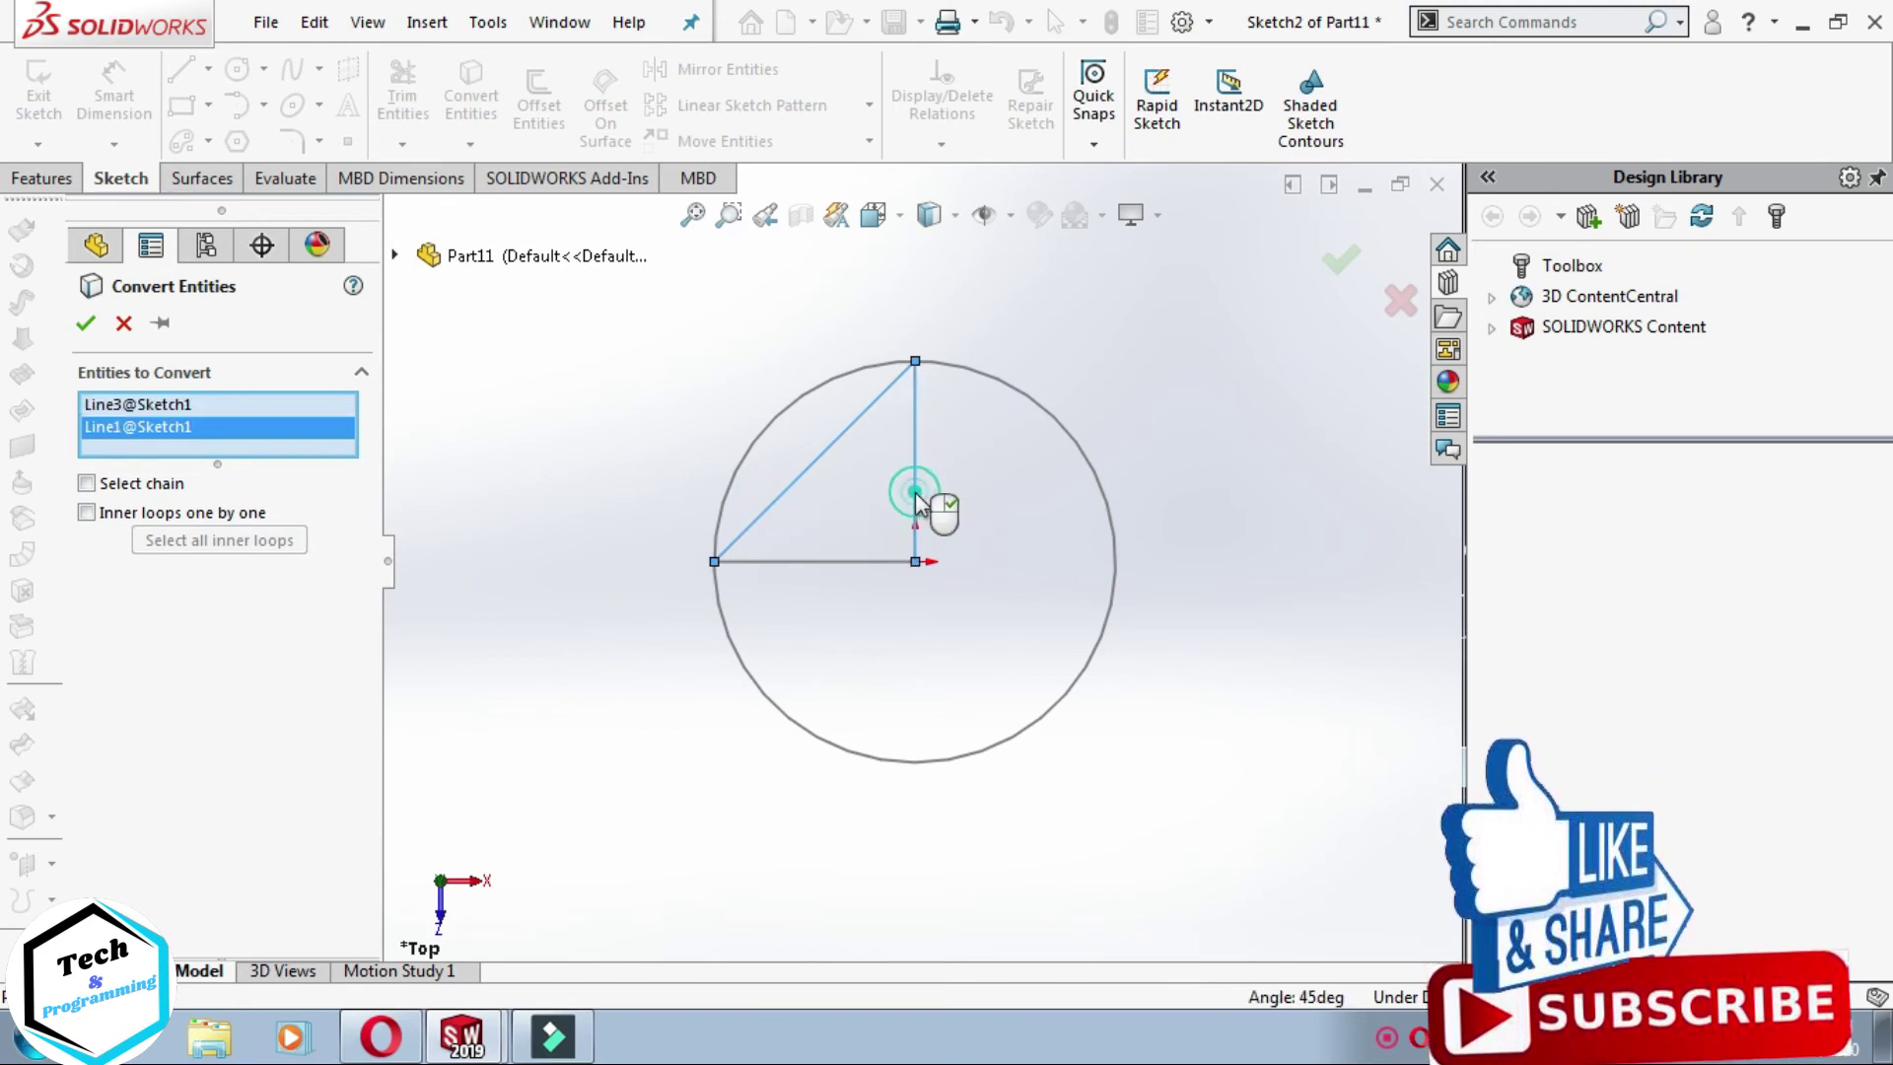
click(846, 559)
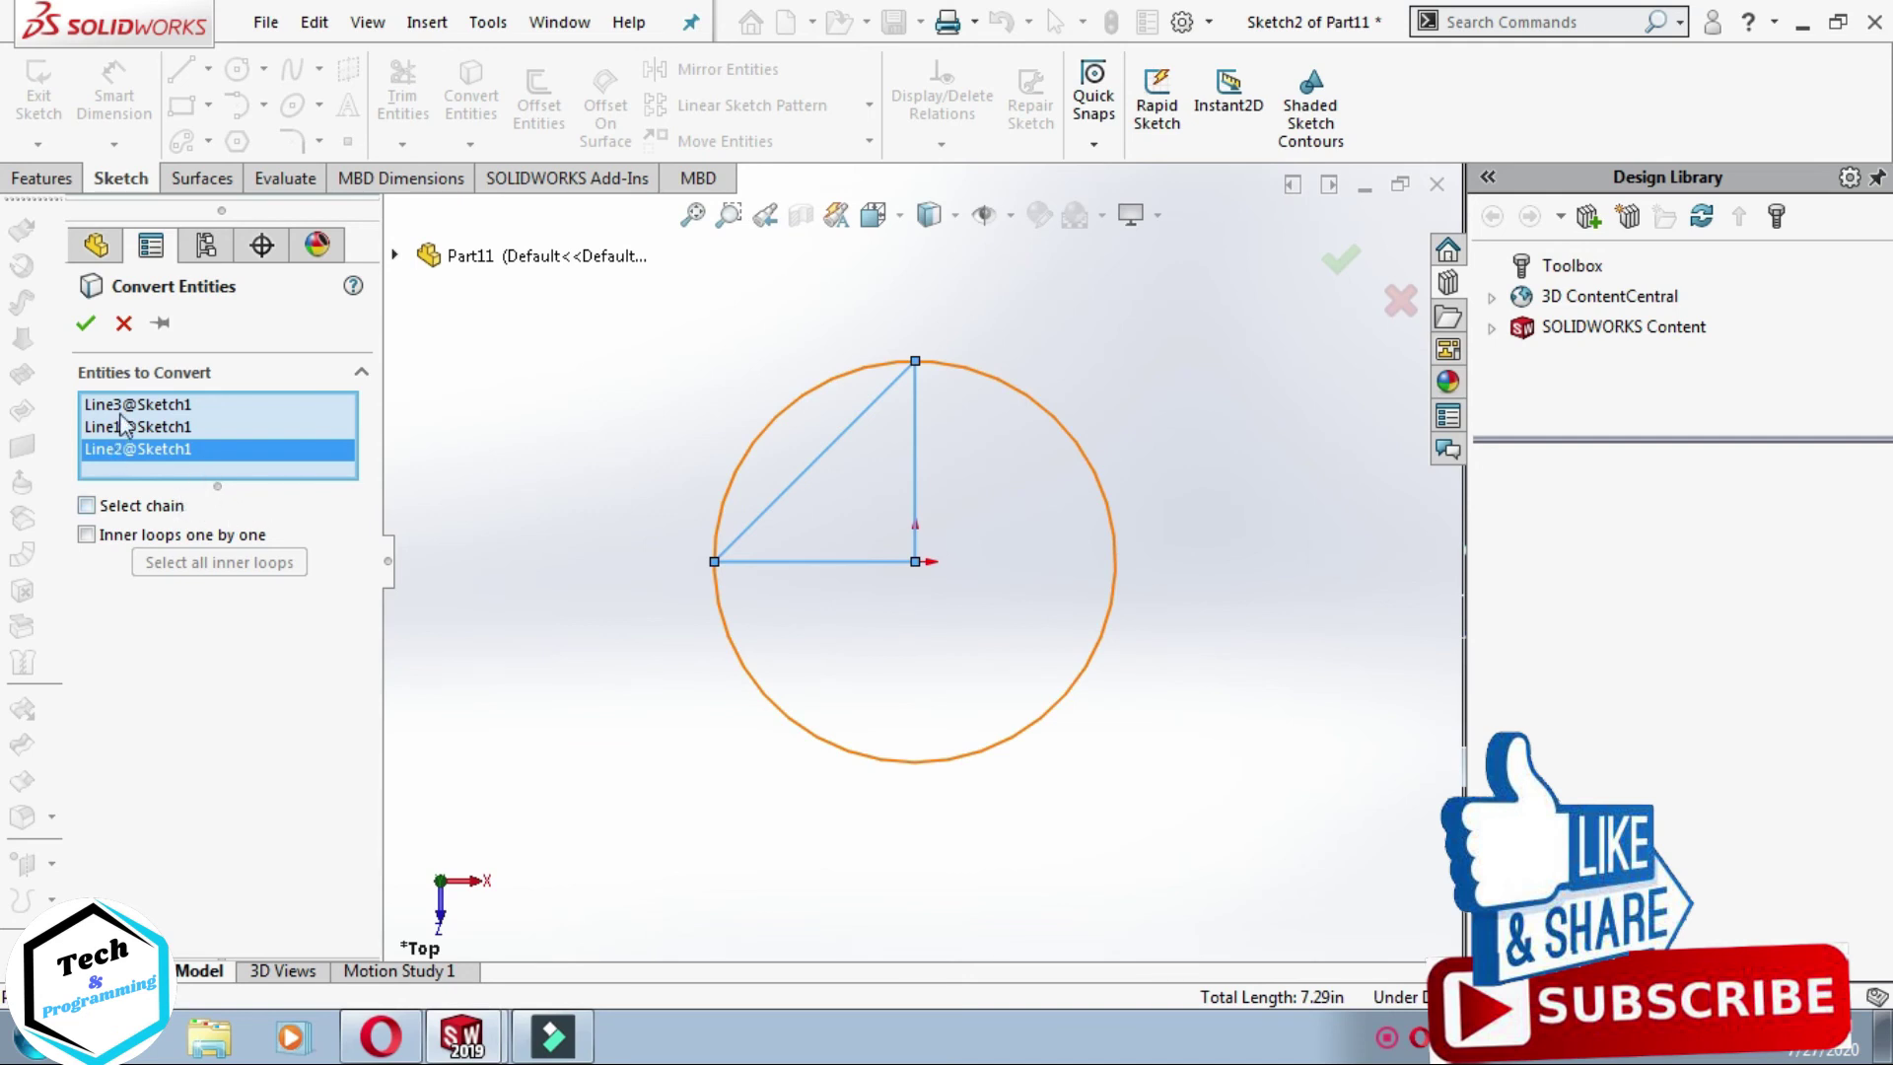
click(85, 322)
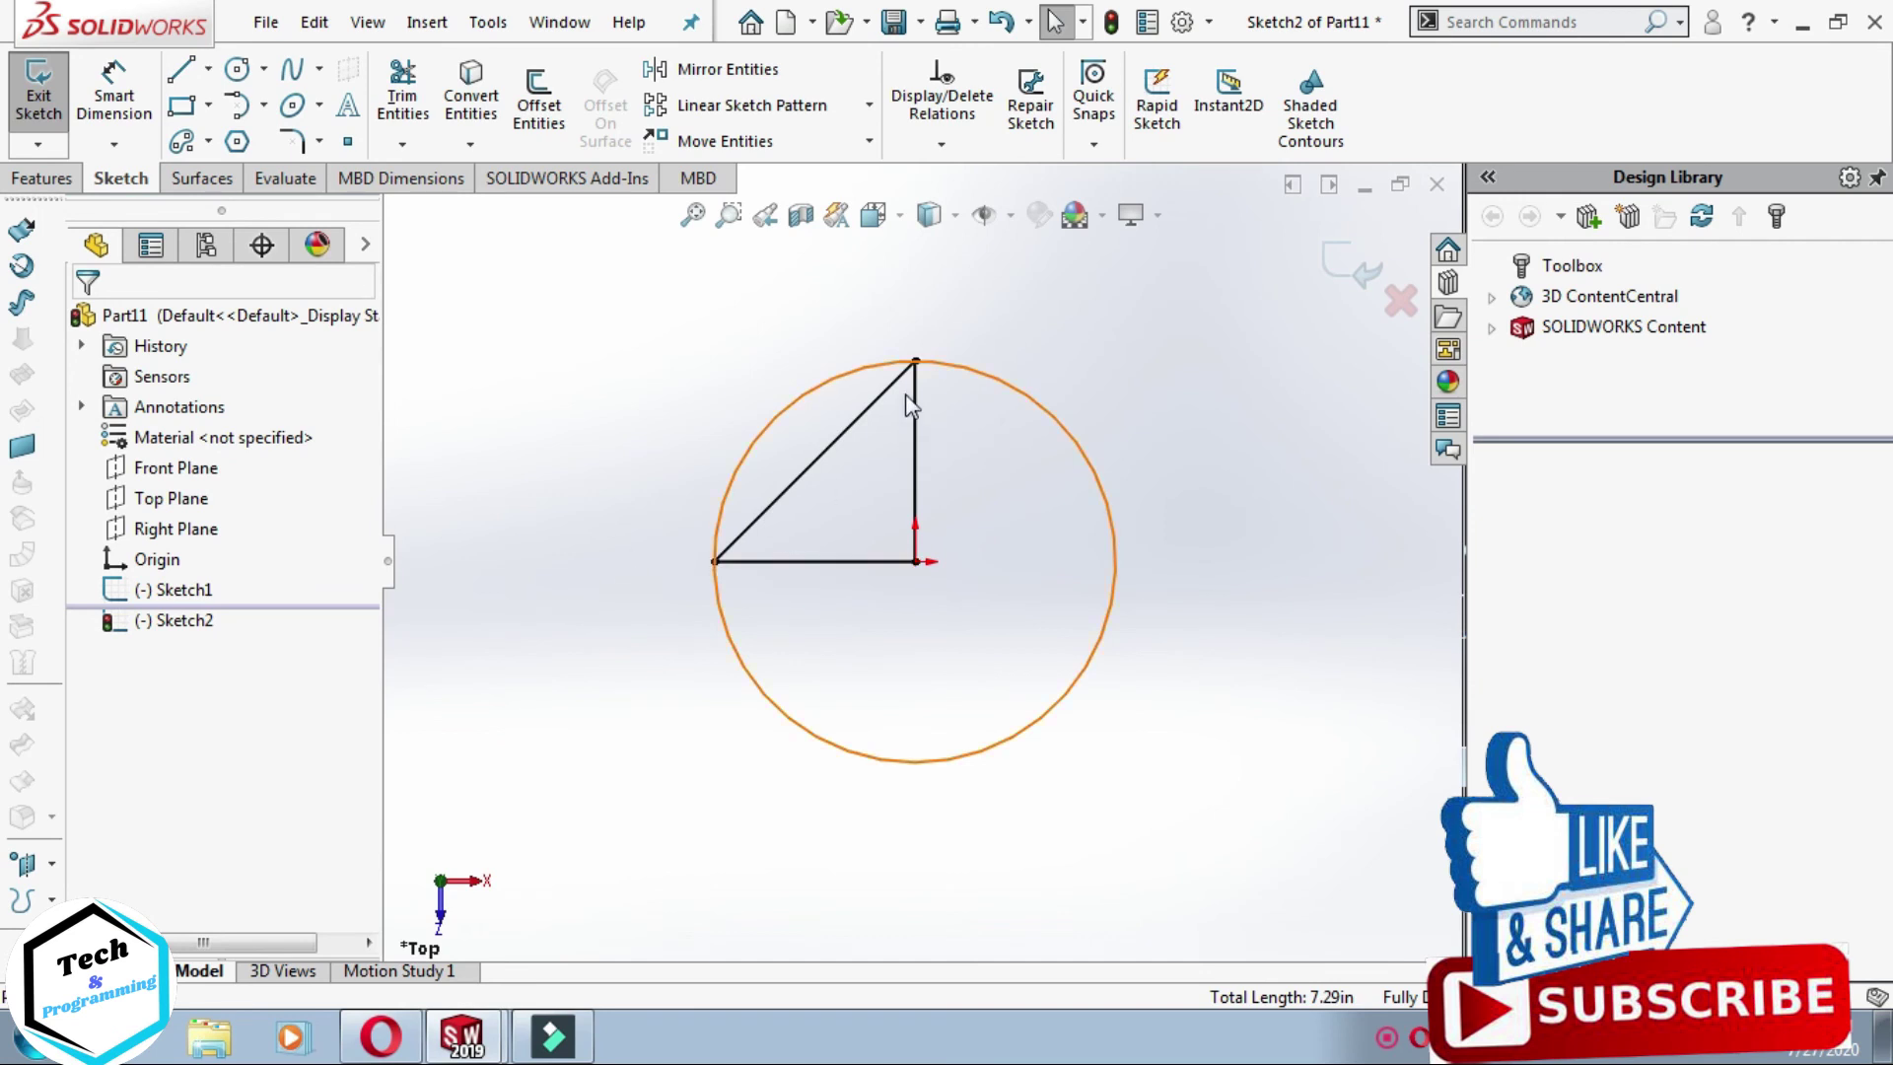
Step: Hide Sketch1 from the FeatureManager tree so its circle no longer shows
click(186, 596)
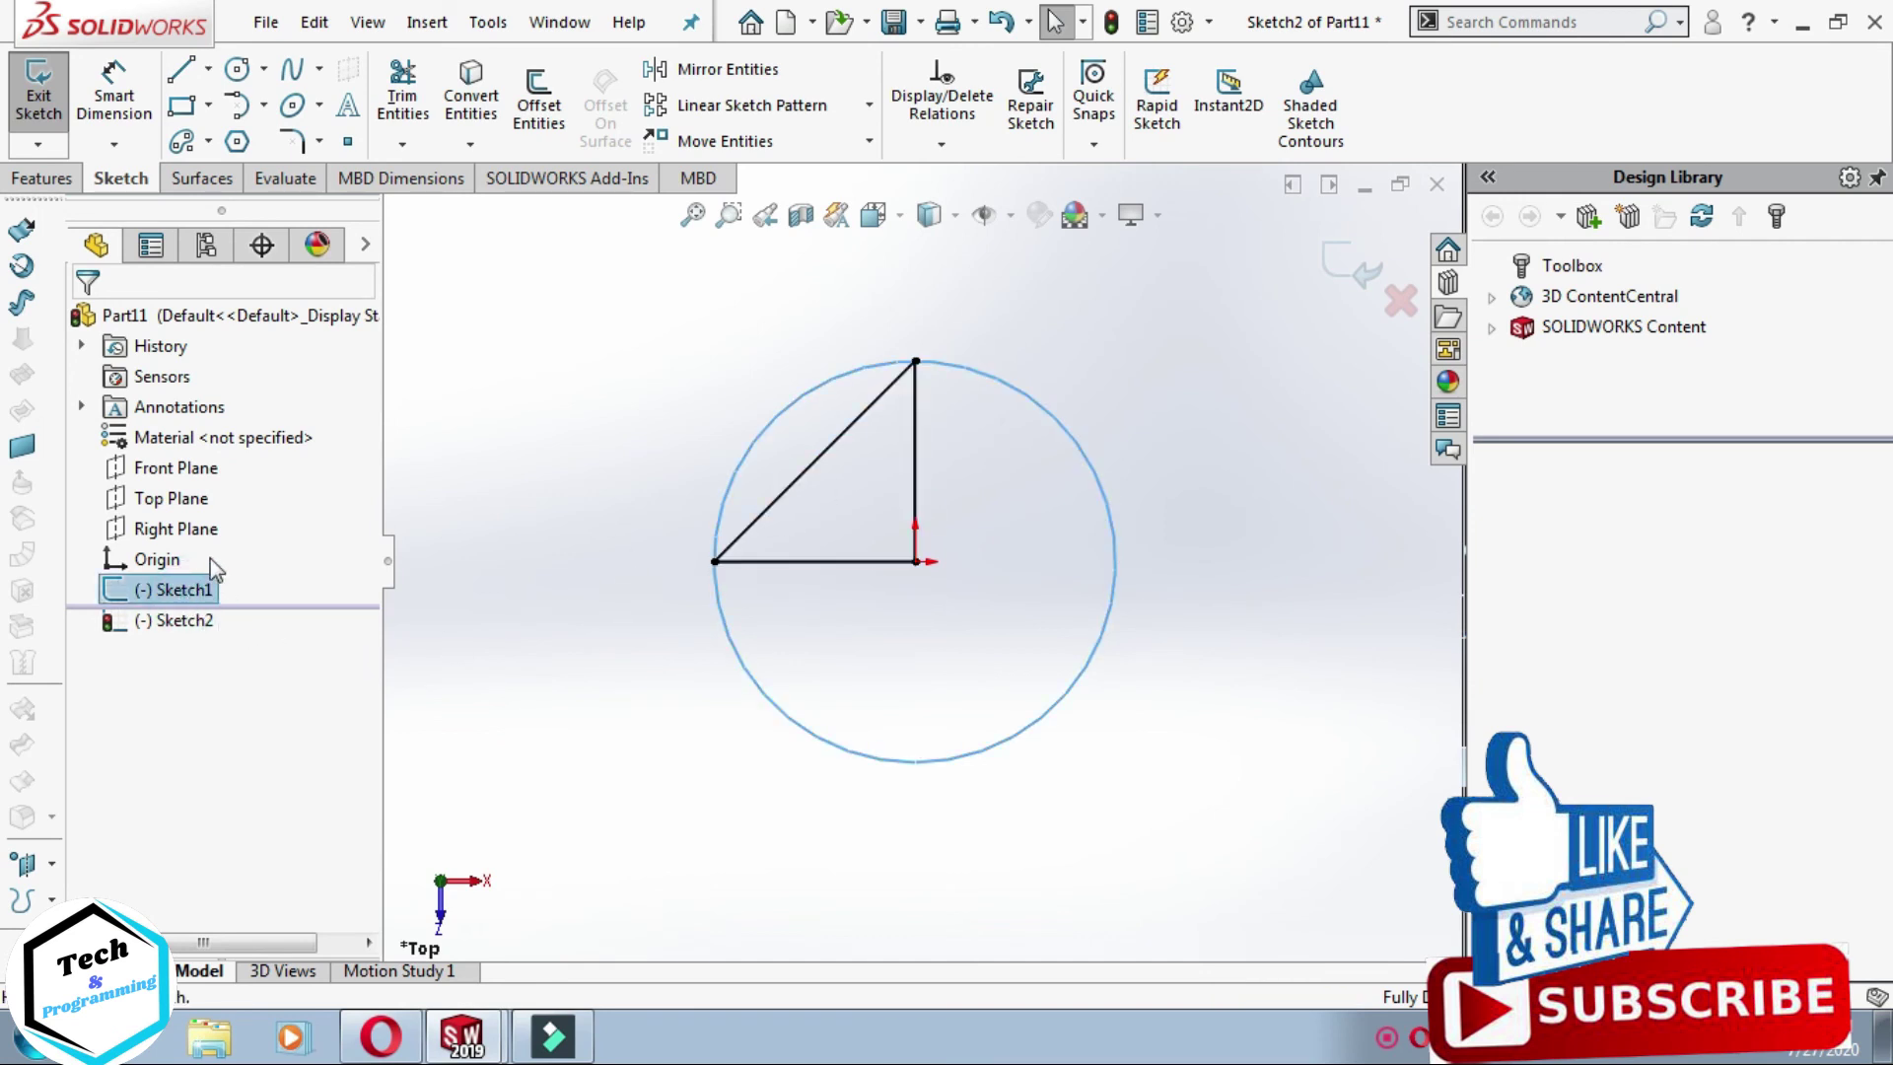
click(210, 558)
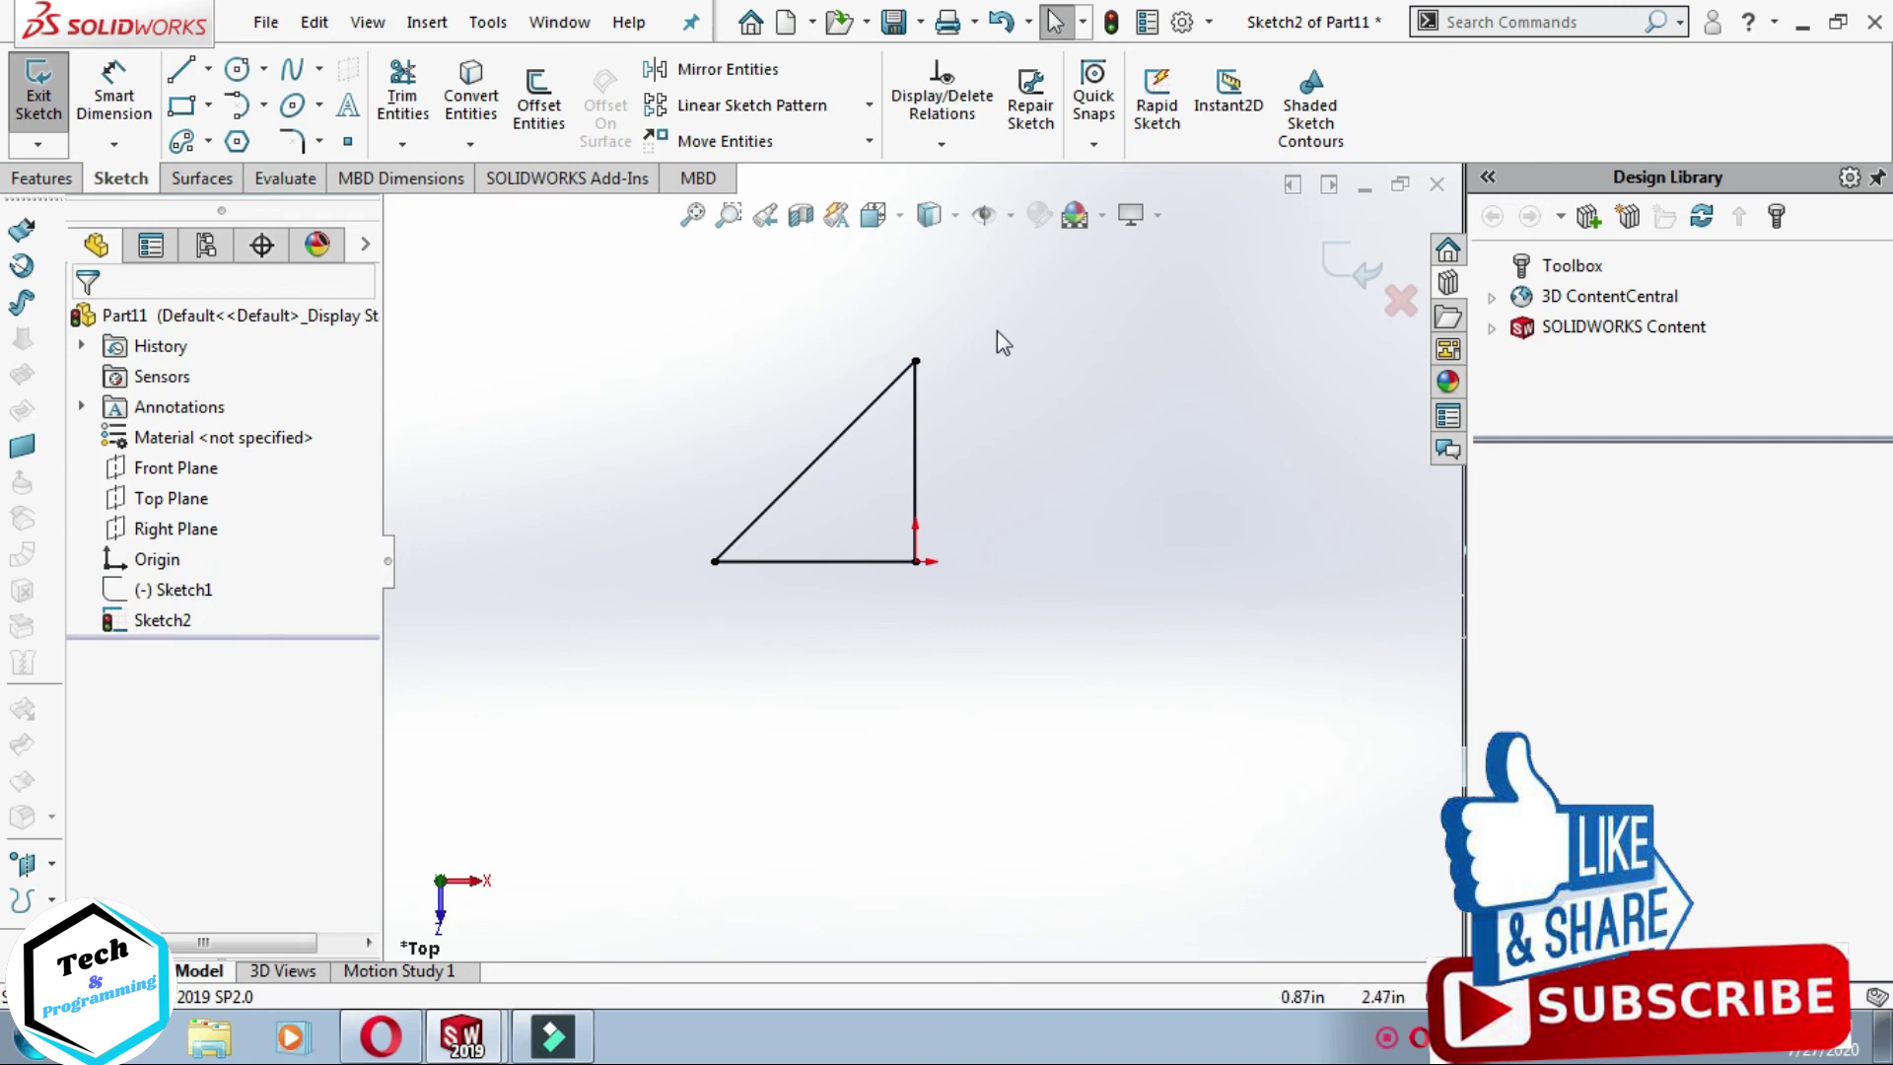